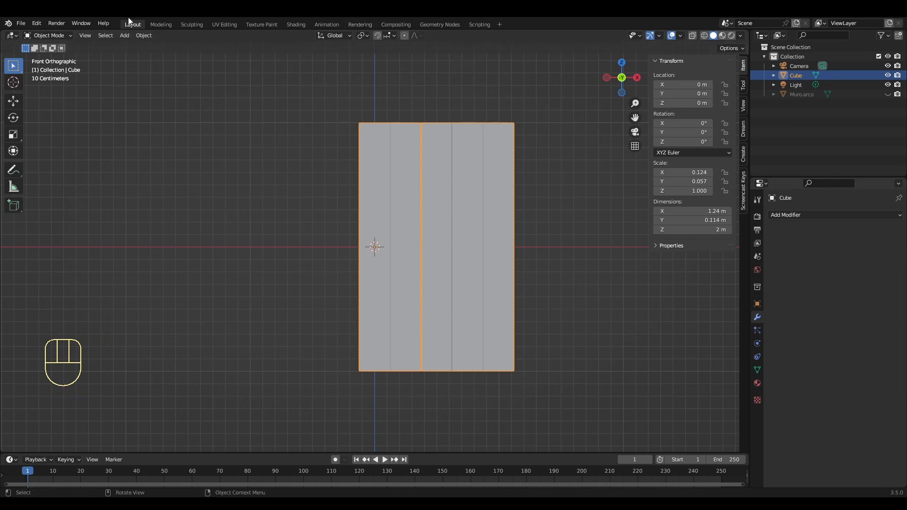
Center the plank object's origin on its own volume and snap the object to the 3D cursor
left_click(144, 36)
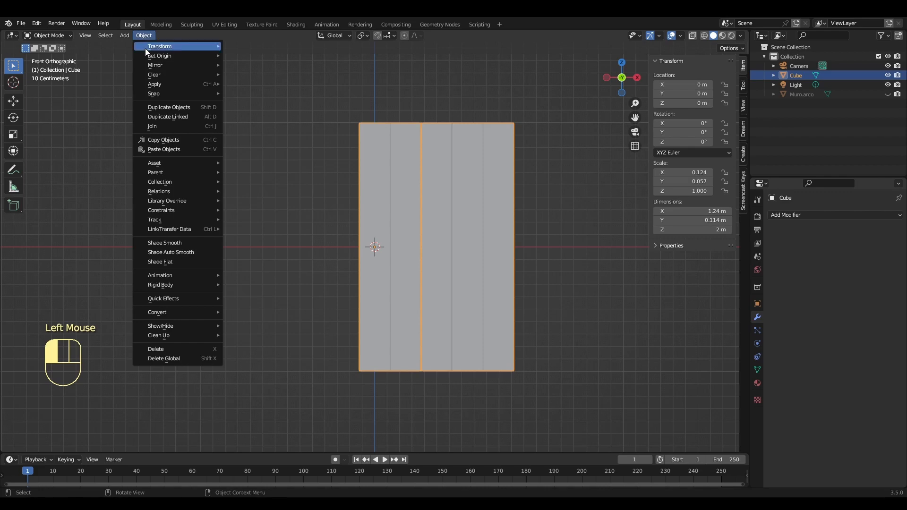
mouse_move(147, 53)
left_click(277, 97)
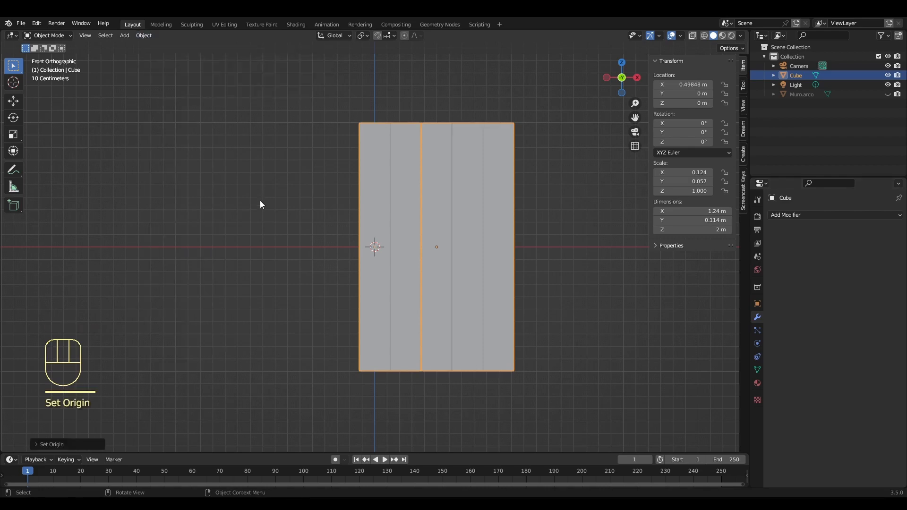
key("shift")
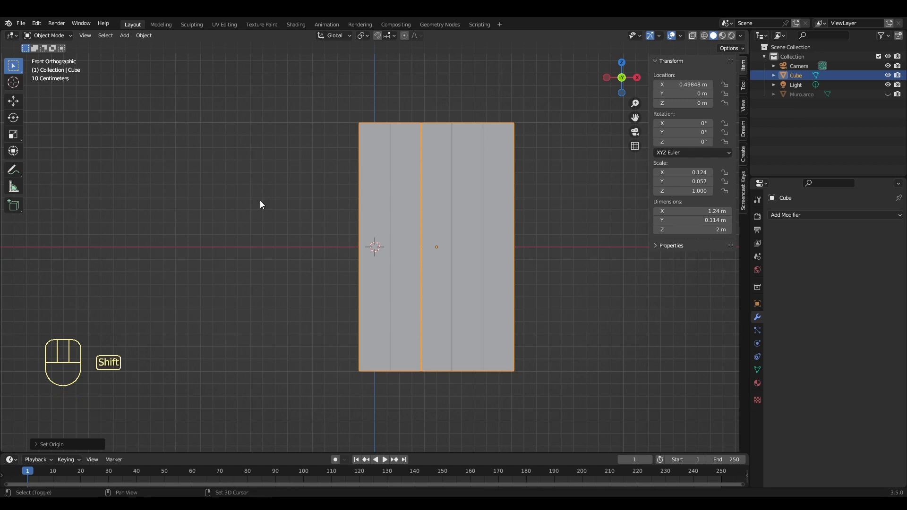
key("shift+s")
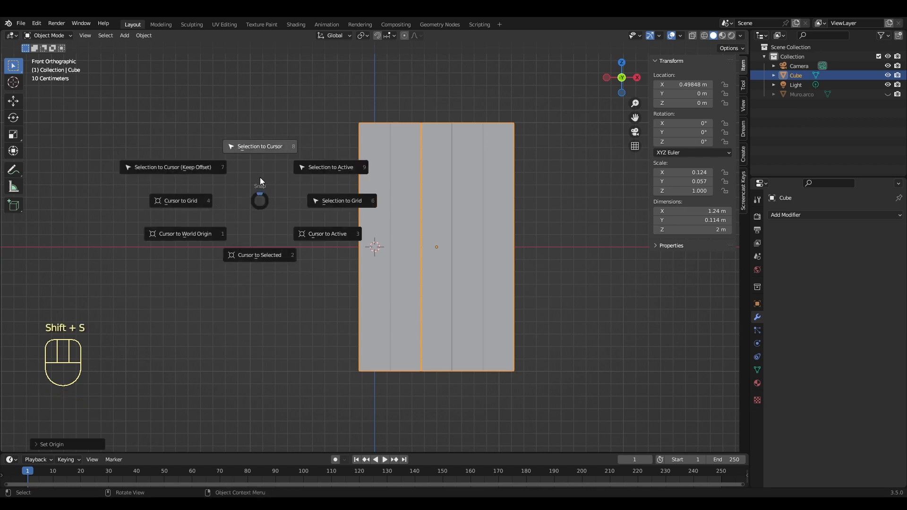
left_click(271, 143)
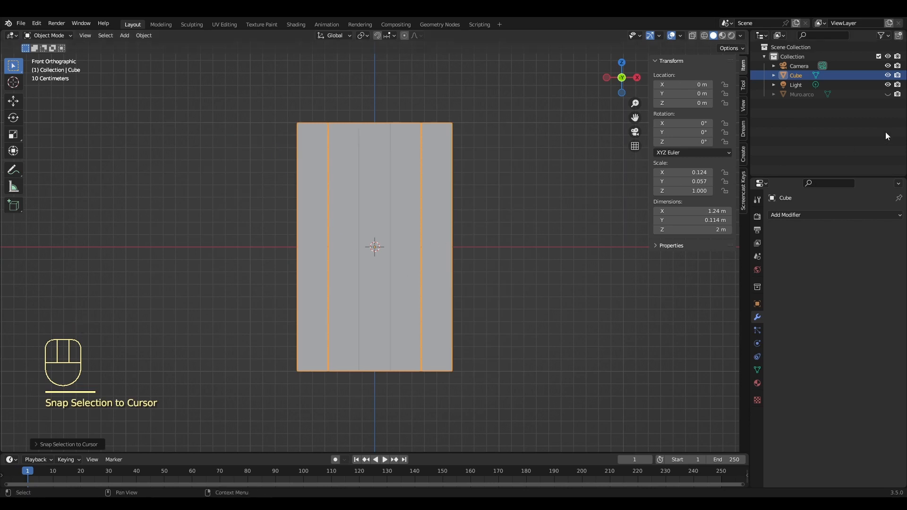
Unhide the Muro.arco wall, center its origin on its own volume, and snap it to the 3D cursor
left_click(800, 94)
left_click(888, 95)
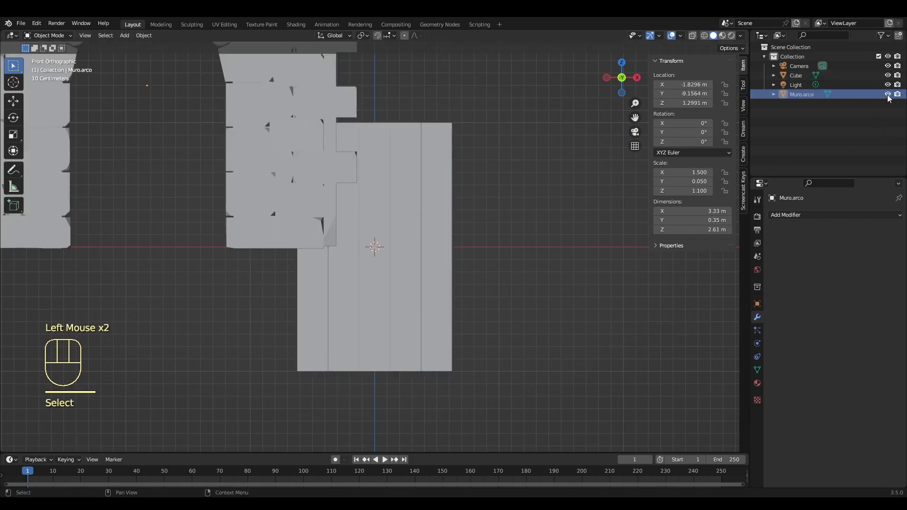
left_click(276, 130)
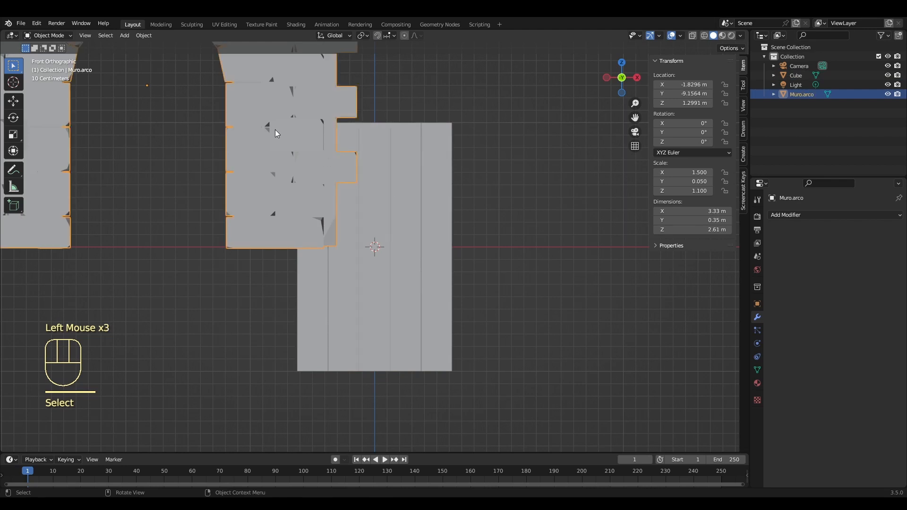
left_click(144, 35)
mouse_move(160, 56)
left_click(263, 98)
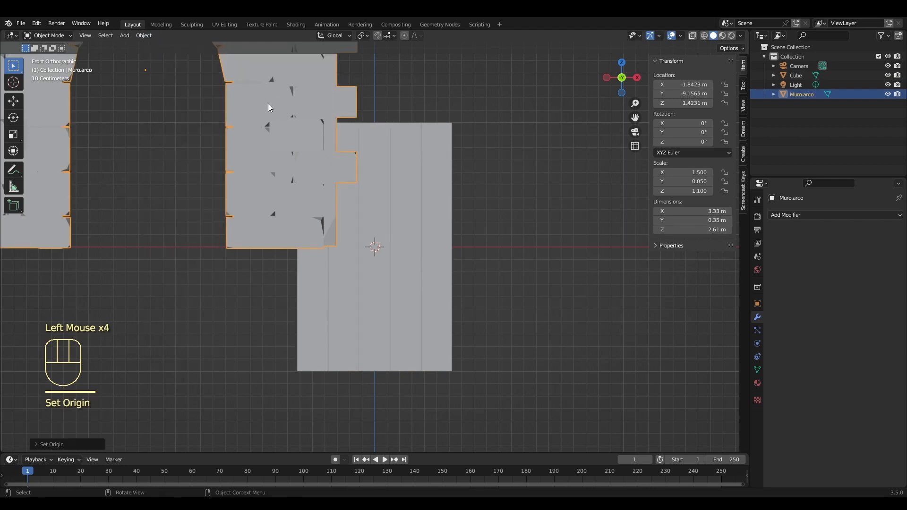
key("shift+s")
left_click(267, 55)
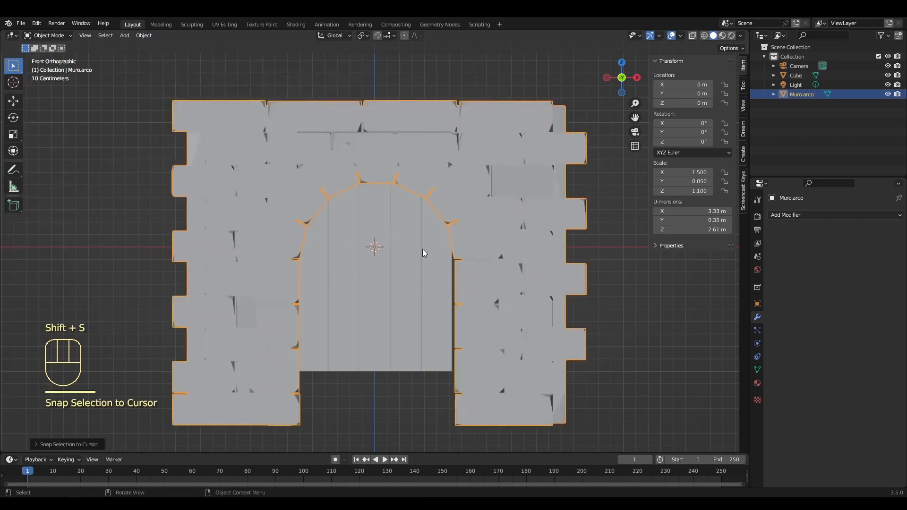
Fit the planks into the arch opening by moving them about -0.418 m along Z and 0.015 m along X
left_click(421, 279)
key("g")
key("z")
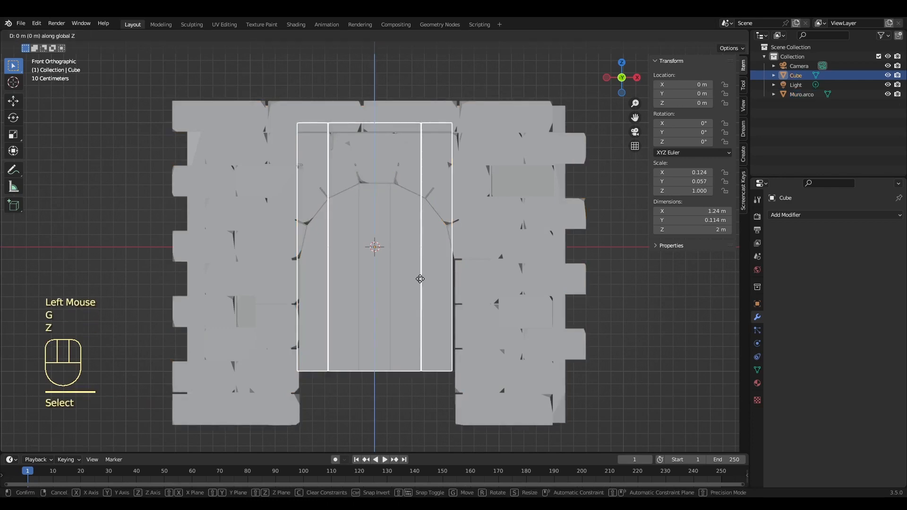
left_click(420, 330)
key("g")
key("x")
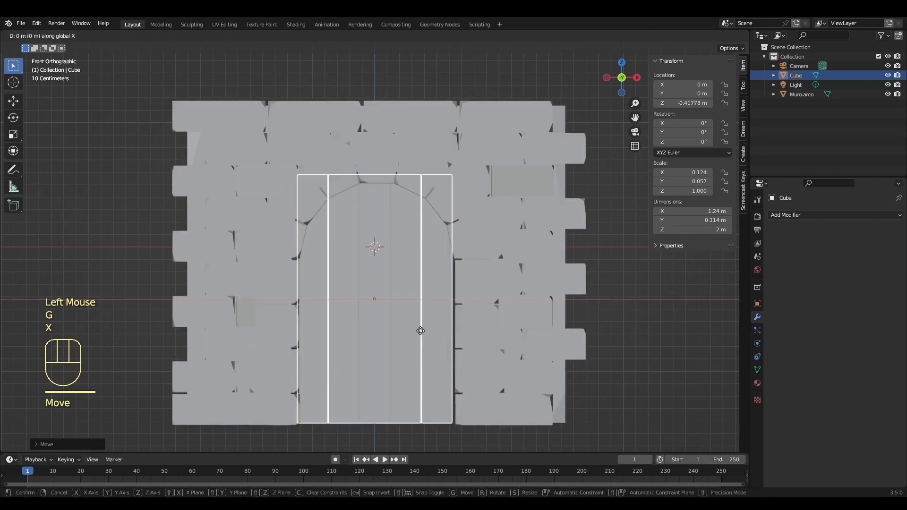
left_click(426, 326)
mouse_move(426, 326)
middle_mouse_down()
mouse_move(608, 313)
mouse_move(648, 299)
middle_mouse_up()
key("KP_1")
Turn on backface culling, shadows and cavity in the viewport shading, and change the cavity type
left_click(741, 36)
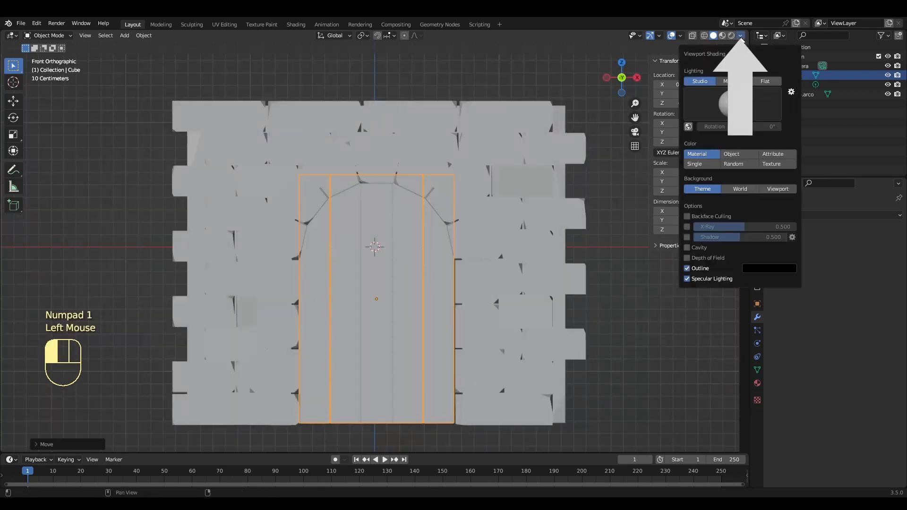
left_click(702, 217)
left_click(687, 237)
left_click(688, 247)
left_click(775, 248)
left_click(768, 278)
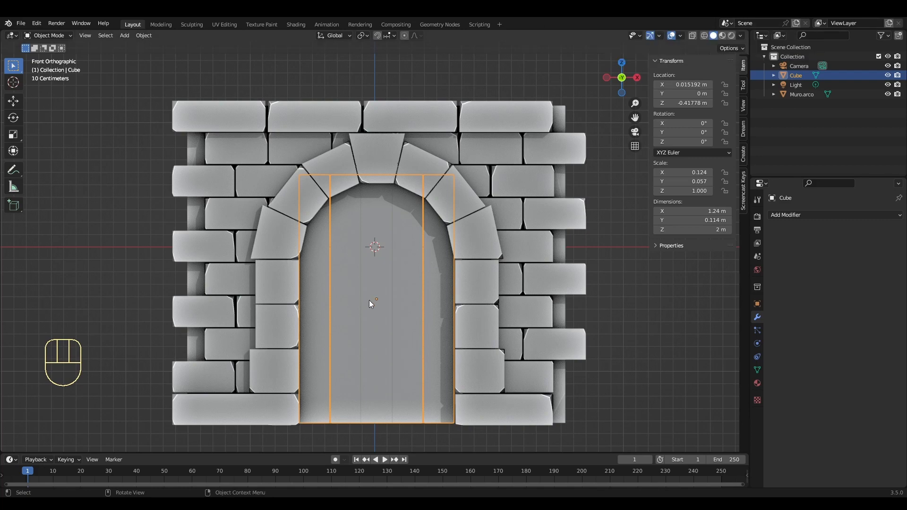
Bisect the planks in Edit Mode along the lowest slanted arch segment on the left, with Fill and Clear Outer enabled
key("Tab")
scroll(306, 262, "up", 2)
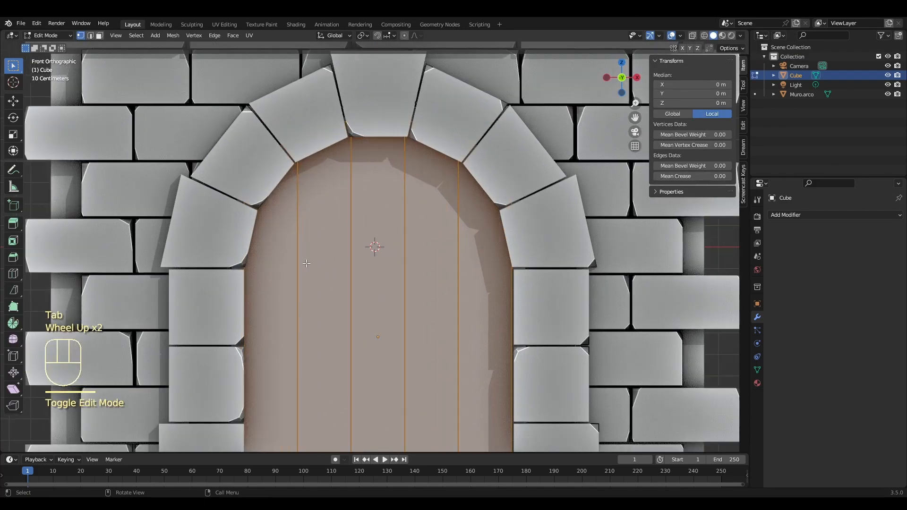
left_click_drag(13, 290, 47, 308)
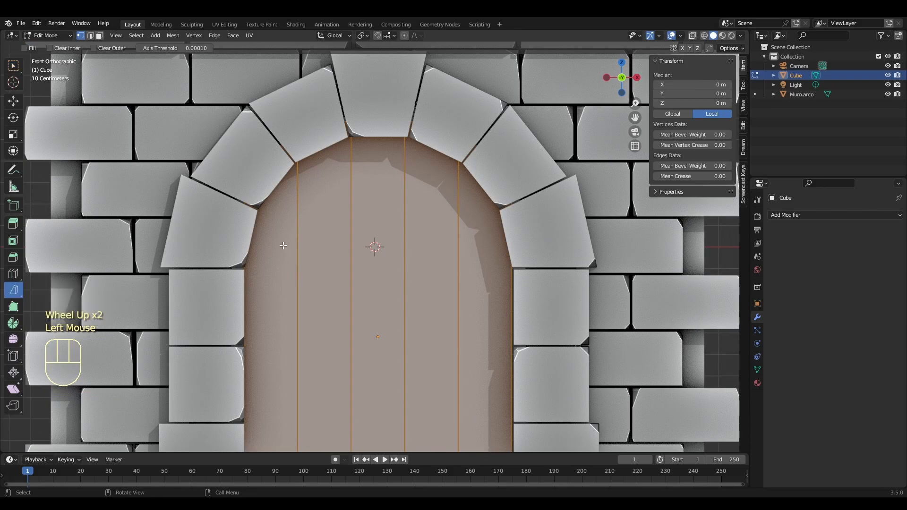
left_click(245, 268)
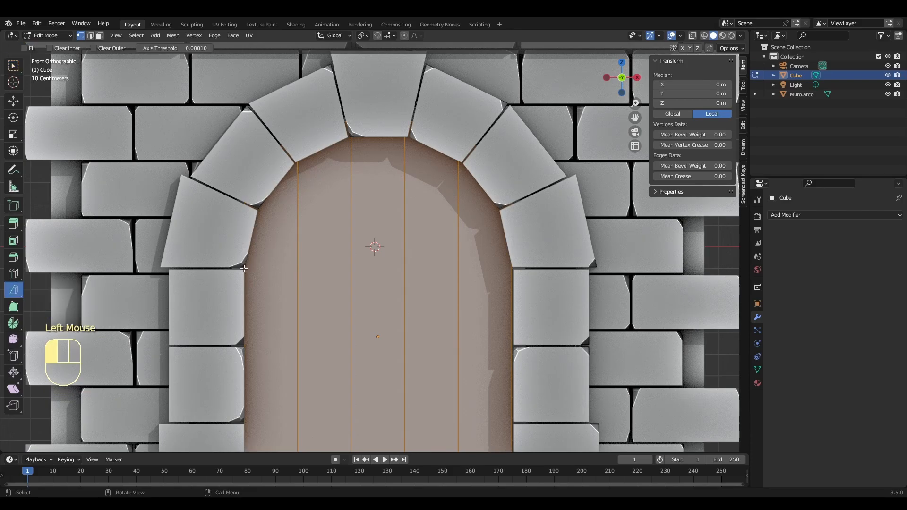
left_click_drag(258, 211, 258, 209)
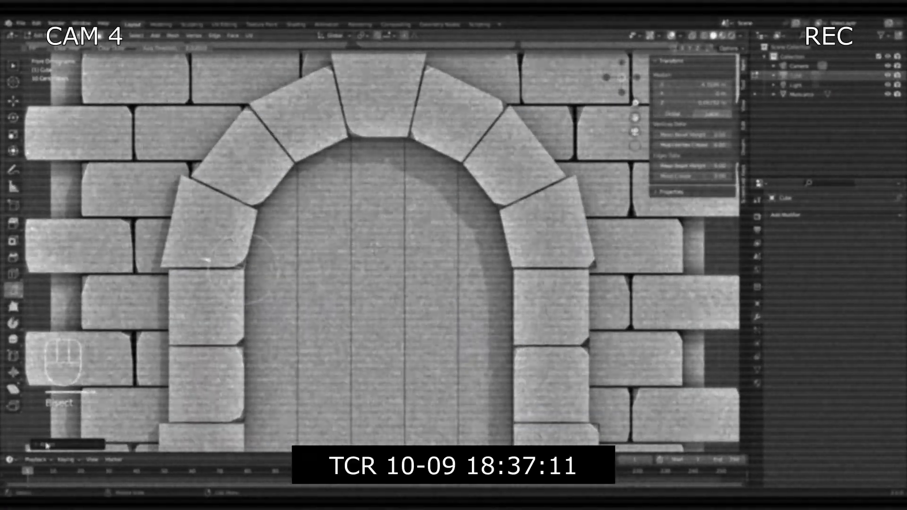
left_click(47, 444)
left_click(98, 413)
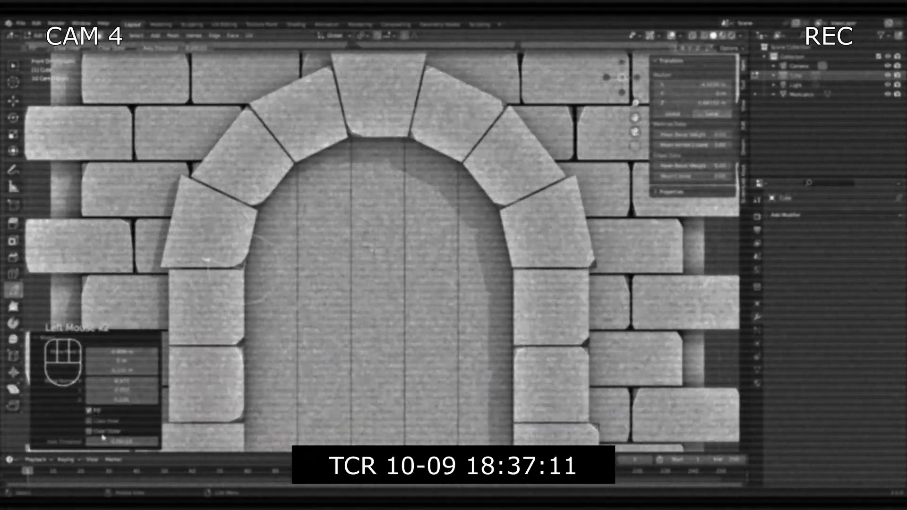
left_click(89, 432)
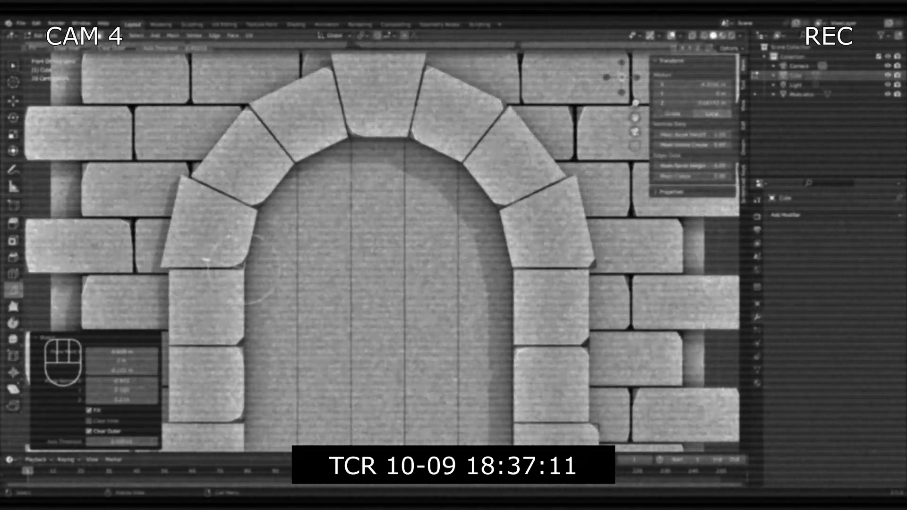
Select only the linked geometry of the leftmost plank and bisect it along the second arch segment from the left
left_click(99, 35)
left_click(277, 243)
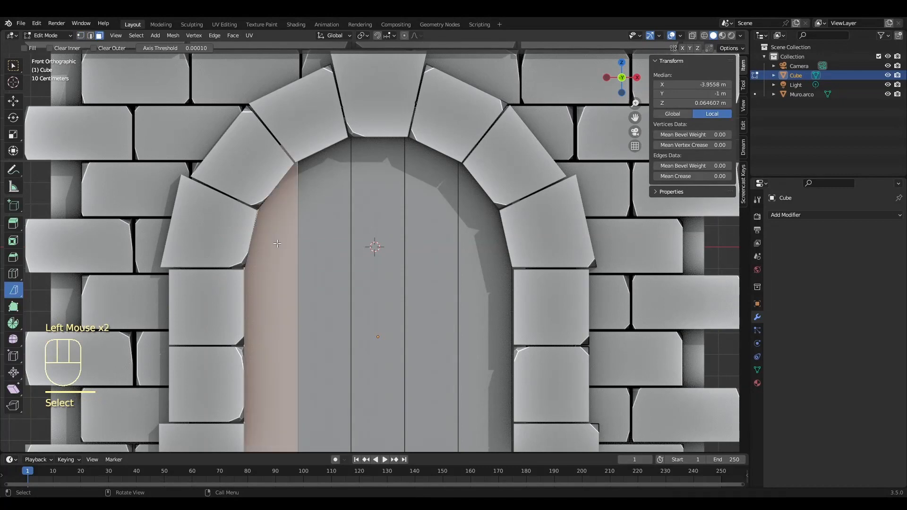
key("l")
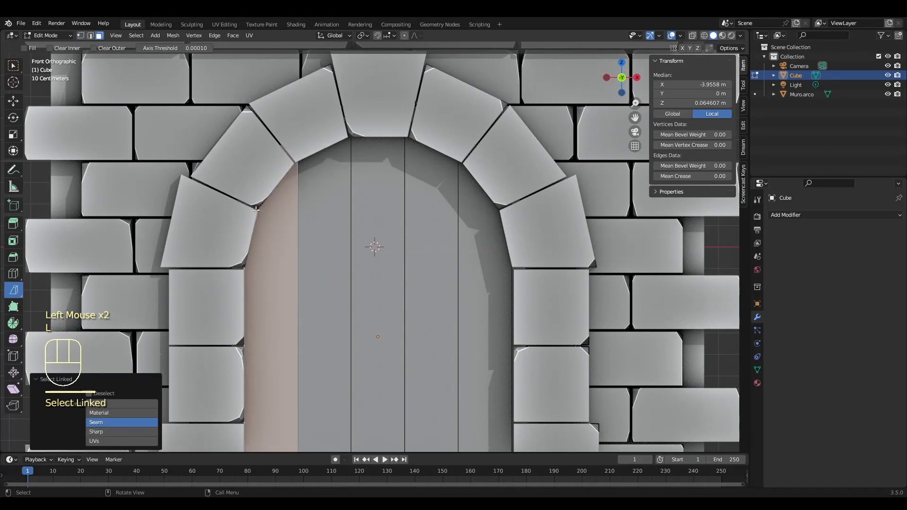
left_click_drag(258, 209, 304, 151)
Select the two leftmost planks and bisect them along the arch segment left of the keystone, with Fill and Clear Outer
left_click(269, 312)
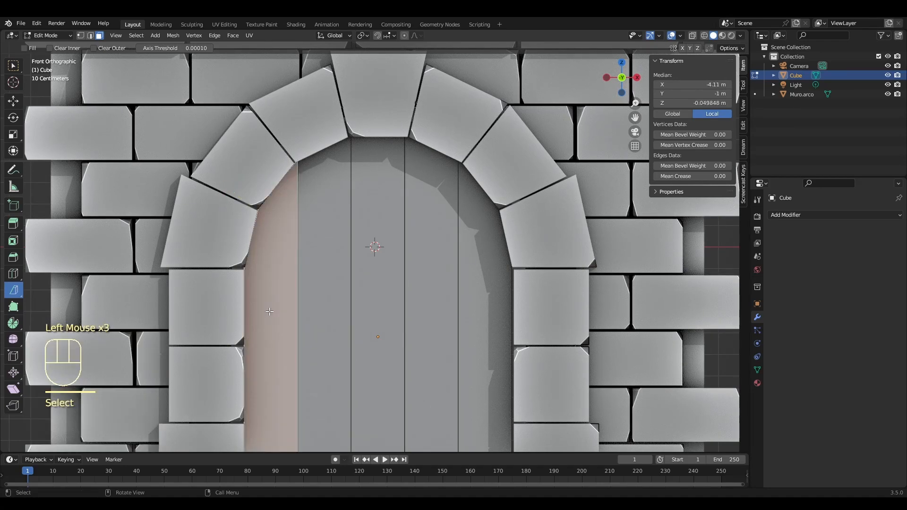
key("l")
key("l")
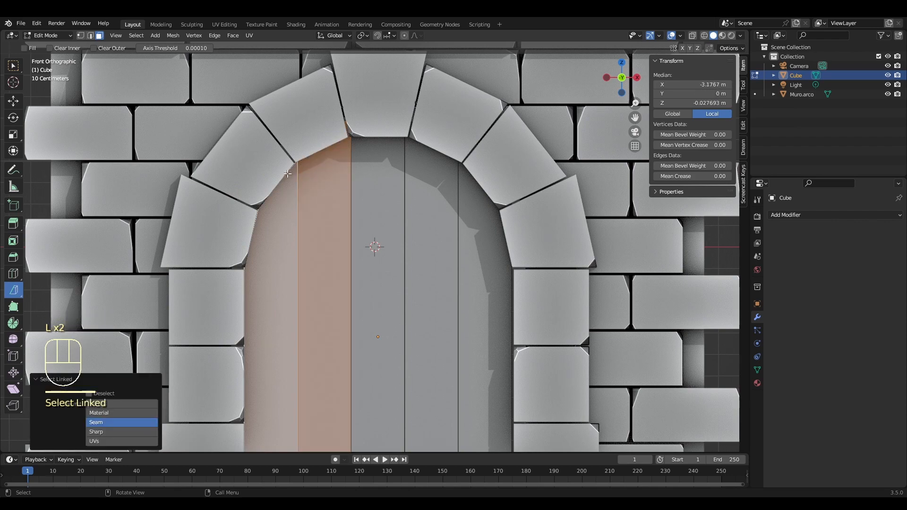
left_click_drag(292, 163, 372, 126)
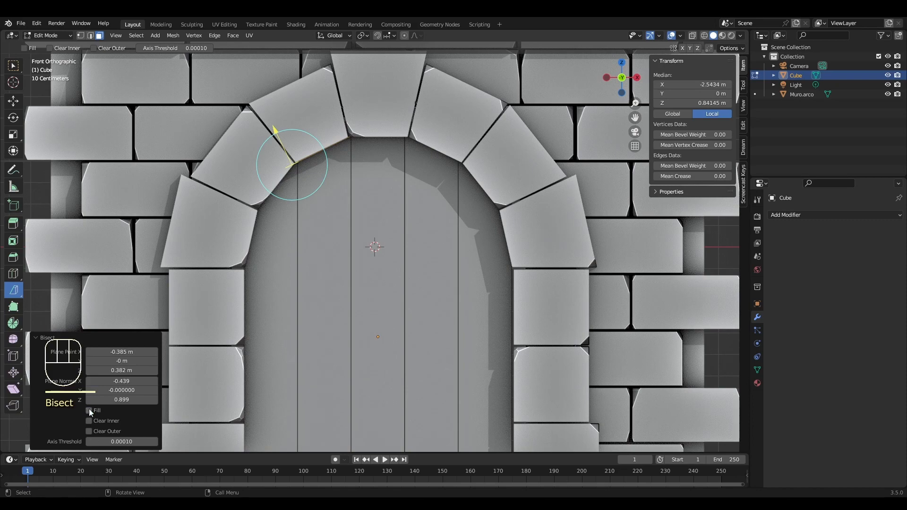
left_click(88, 411)
left_click(89, 432)
Select the second and third planks and bisect them along the underside of the keystone, clearing the outer part
double_click(333, 239)
double_click(355, 150, "shift")
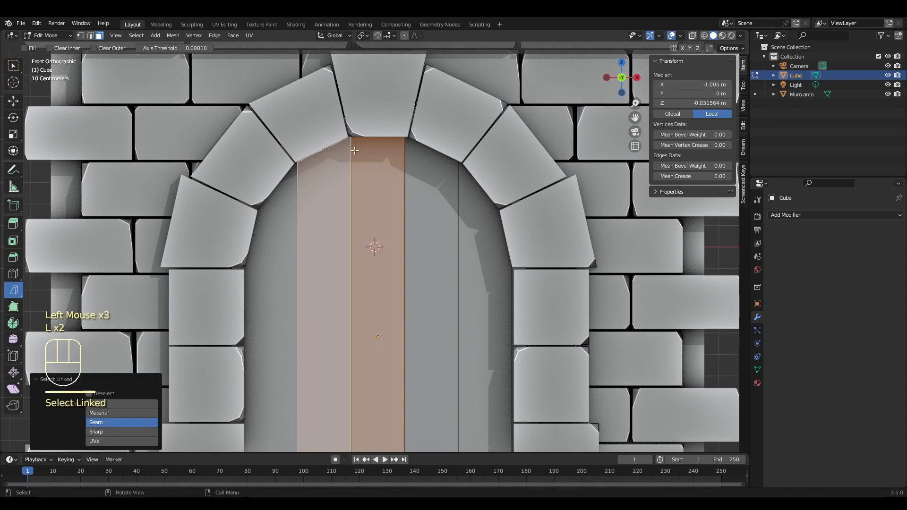
left_click_drag(346, 137, 449, 157)
left_click(99, 435)
Select the third and fourth planks and bisect them along the arch segment right of the keystone, with Fill enabled
double_click(378, 265)
key("l")
key("l")
left_click(419, 112)
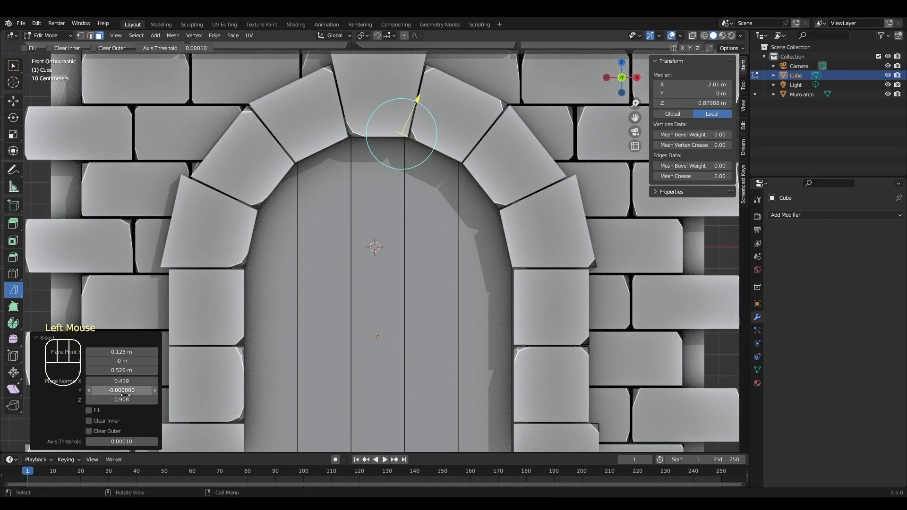
left_click(89, 410)
Select the two rightmost planks and bisect them along the next lower right arch segment, with Fill and Clear Outer
left_click(429, 236)
key("l")
key("l")
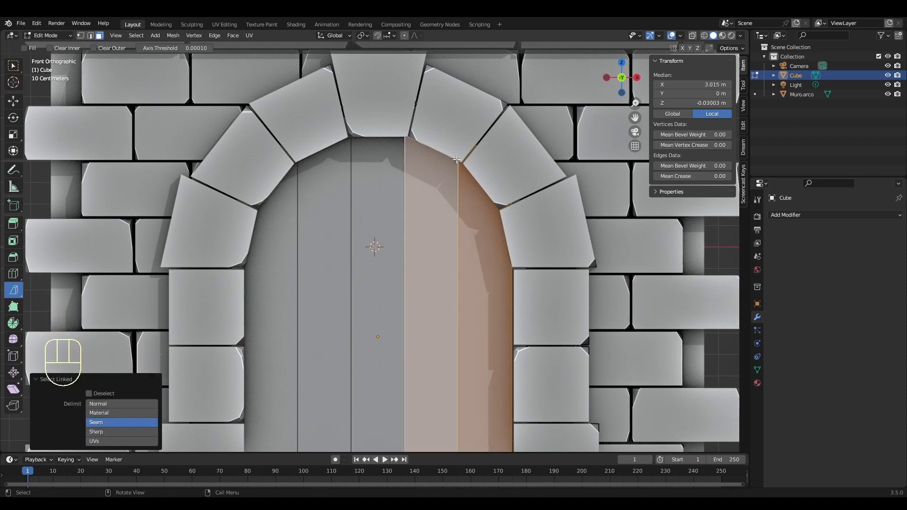
left_click_drag(453, 157, 512, 223)
left_click_drag(481, 134, 485, 131)
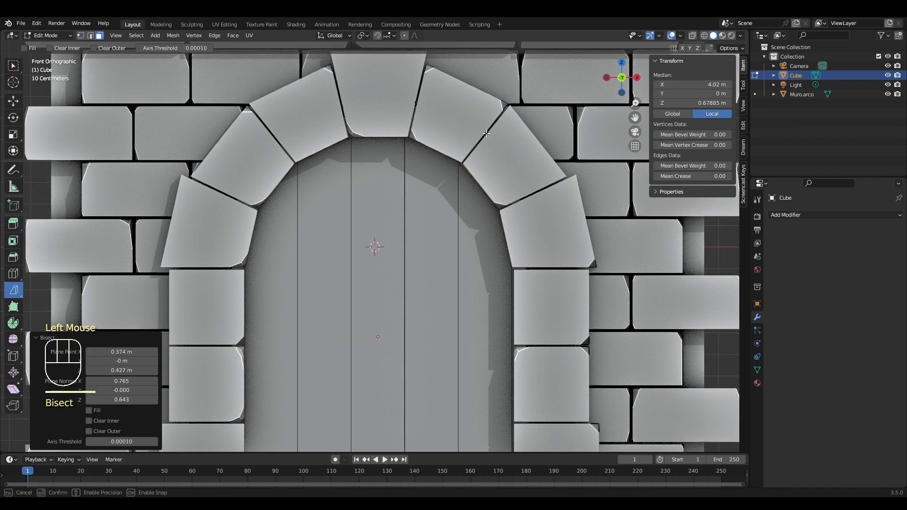
left_click(90, 411)
left_click(99, 432)
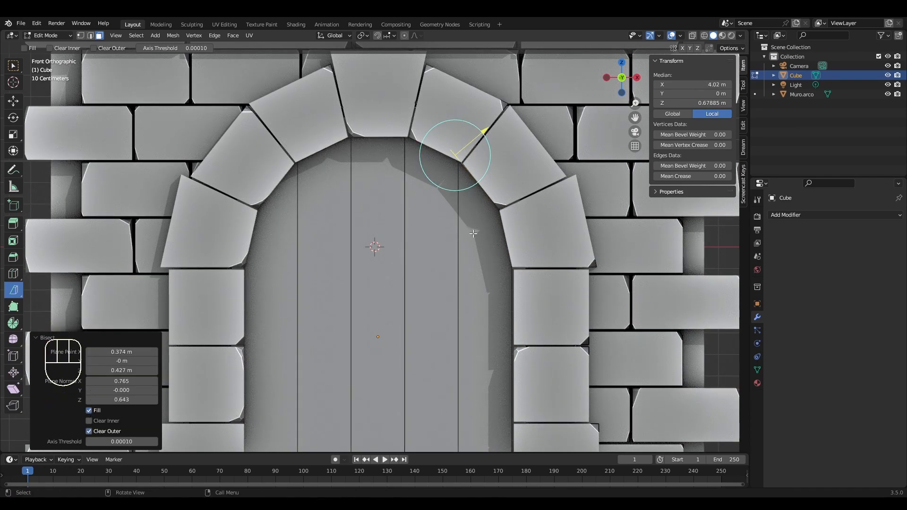
Select the rightmost plank and bisect it along the lowest slanted arch segment on the right, with Fill and Clear Outer
left_click(497, 218)
key("l")
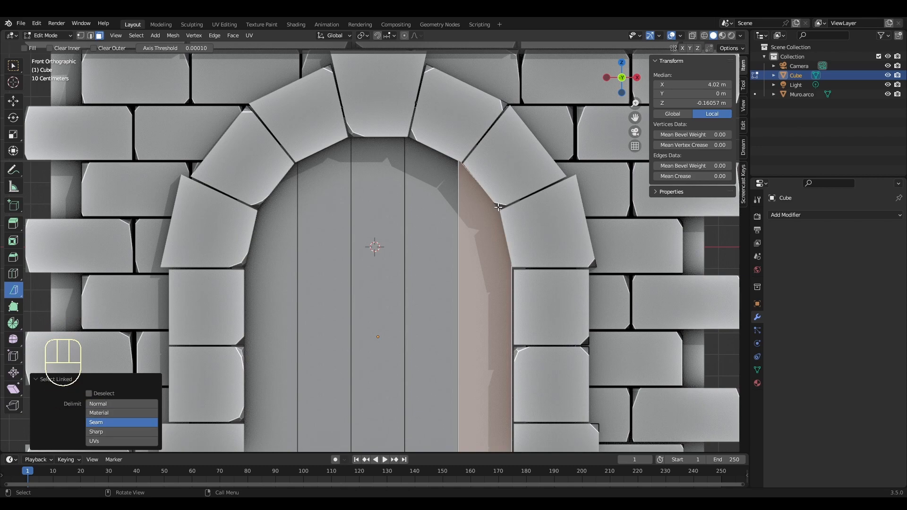
left_click_drag(498, 206, 518, 282)
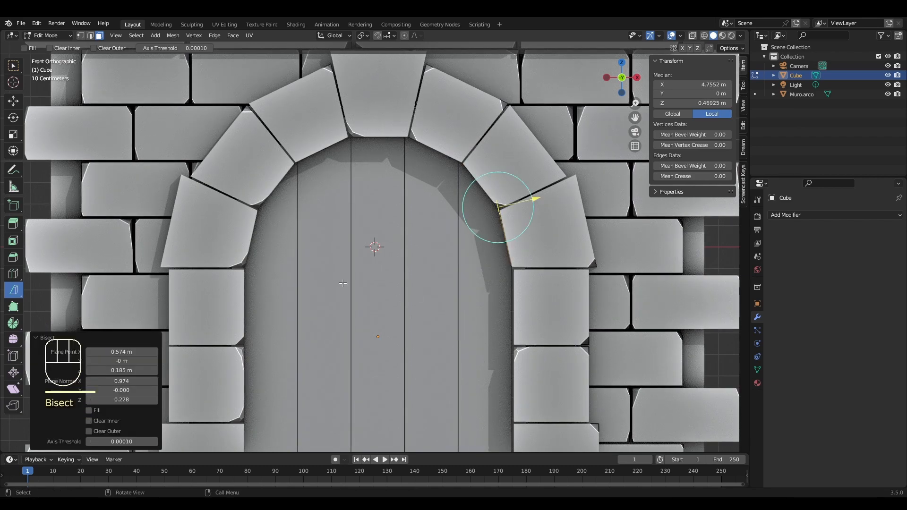
left_click(98, 413)
left_click(102, 433)
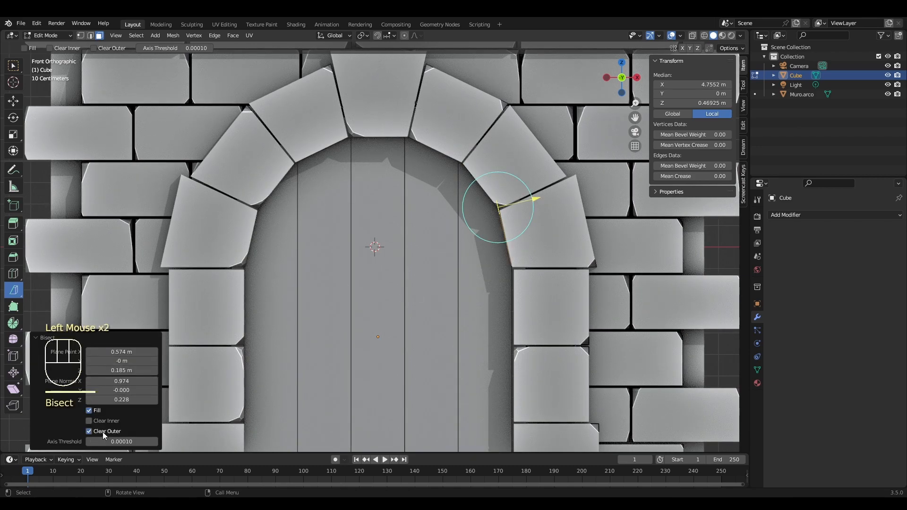
Switch back to the Select Box tool, return to Object Mode, and hide the Muro.arco wall
left_click(17, 68)
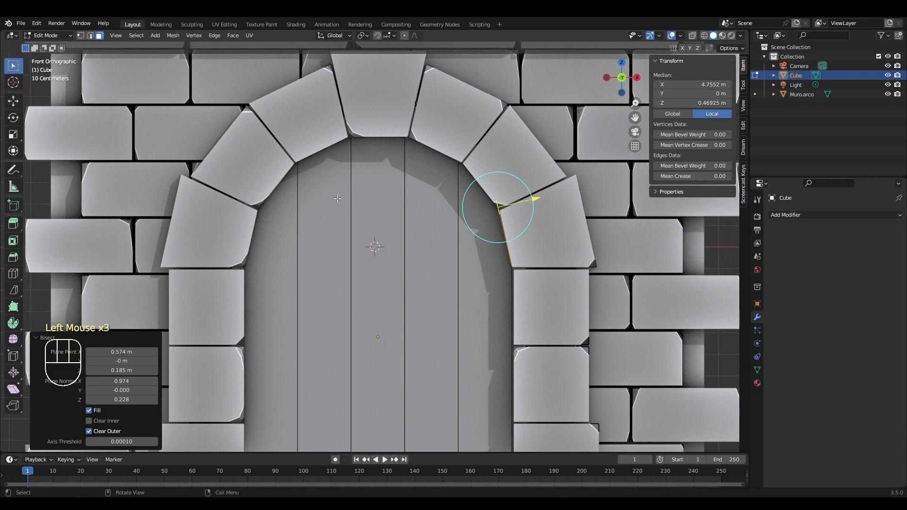
key("Tab")
left_click(524, 143)
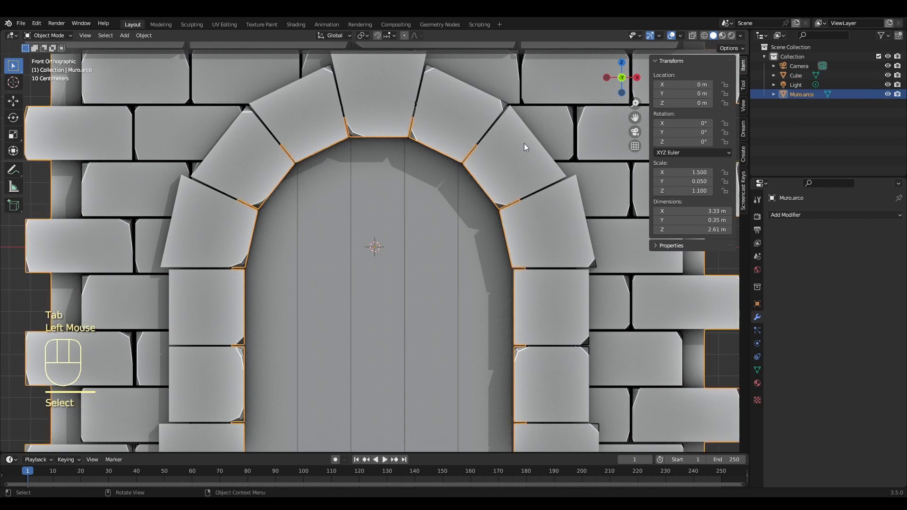
scroll(440, 208, "down", 2)
key("h")
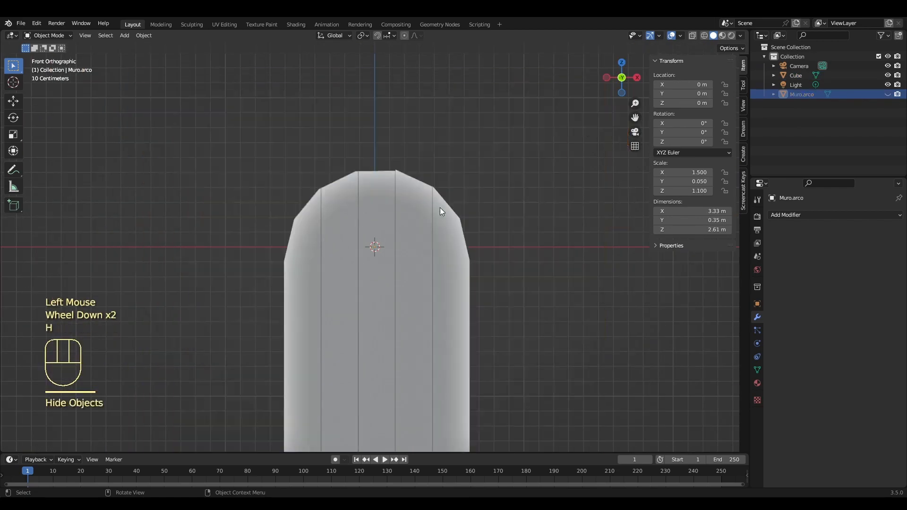
Examine the trimmed door's arched top and plank edges from behind, the side and the front
middle_click_drag(443, 228, 300, 286)
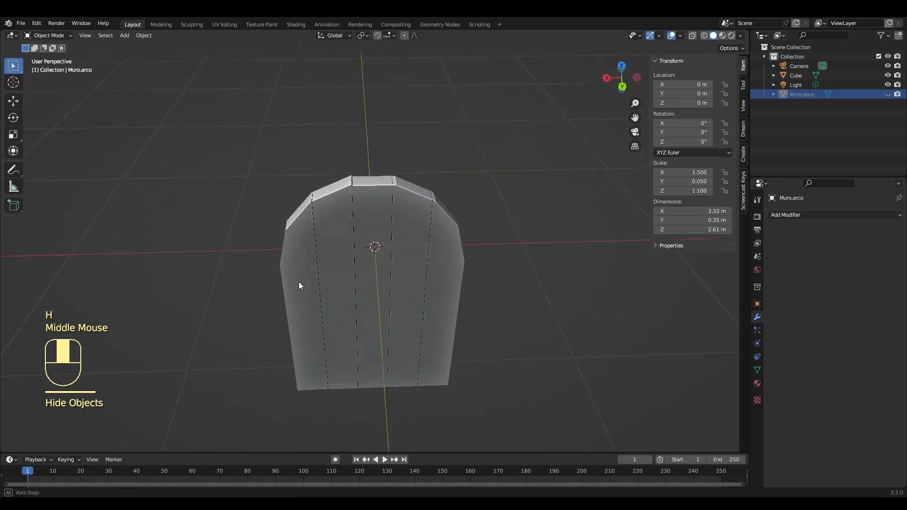
scroll(378, 203, "up", 2)
middle_click_drag(416, 178, 376, 142)
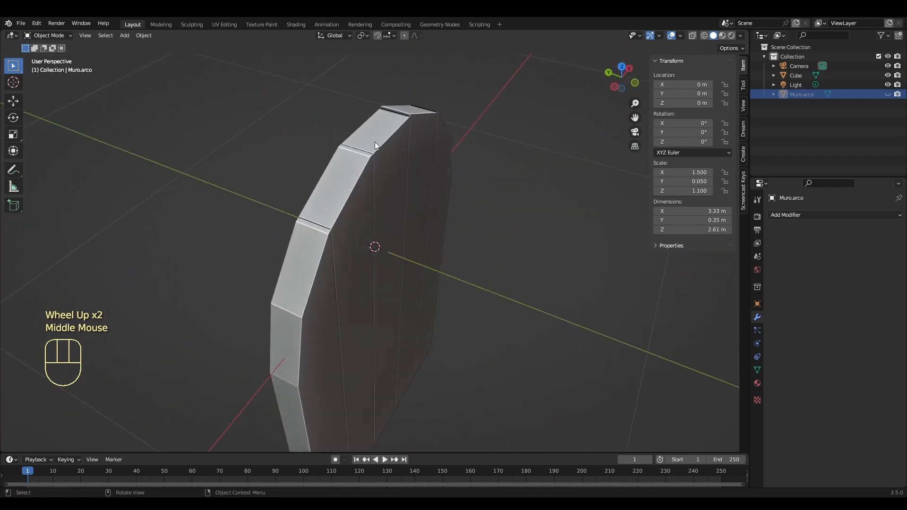
scroll(476, 121, "up", 2)
middle_click_drag(475, 121, 449, 185)
scroll(533, 136, "down", 1)
key("KP_1")
scroll(449, 186, "down", 3)
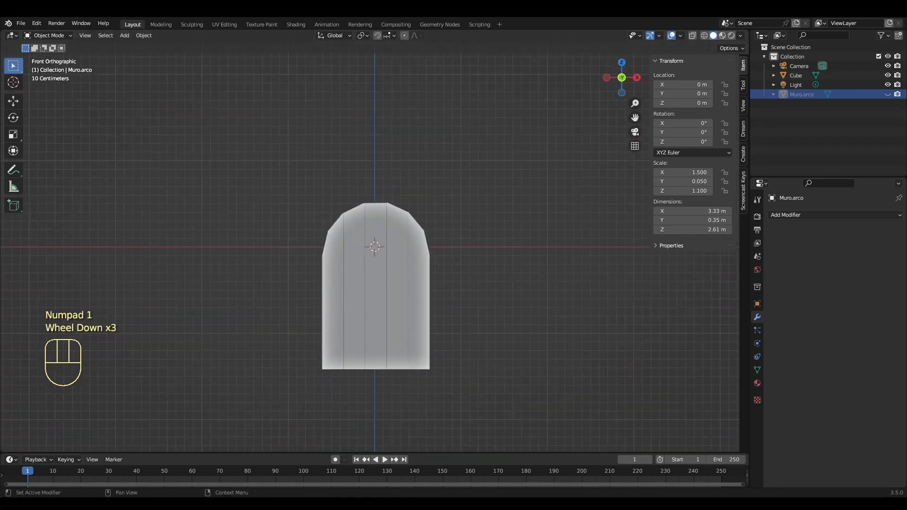
Add a cube and set its dimensions to 1.15 m in X, 0.016 m in Y and 0.148 m in Z
key("shift+a")
left_click(430, 300)
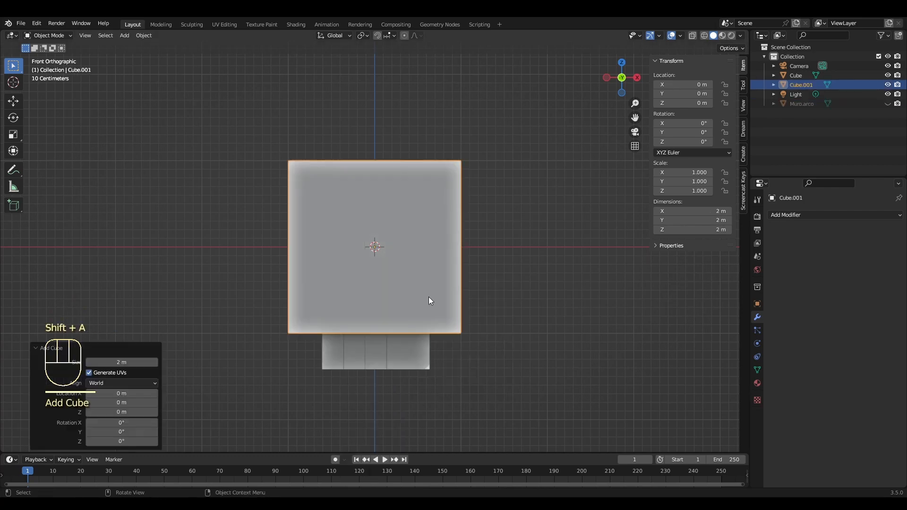
left_click(723, 212)
type("1.15")
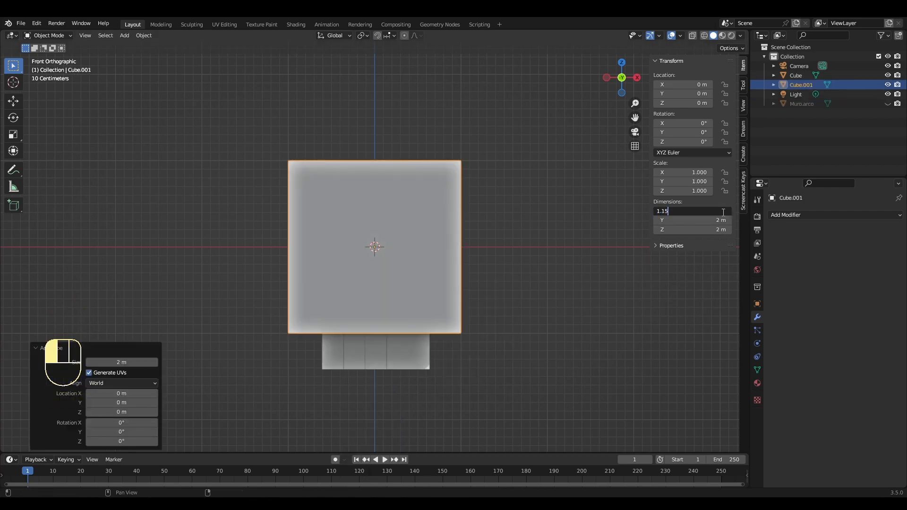
key("Return")
left_click(711, 221)
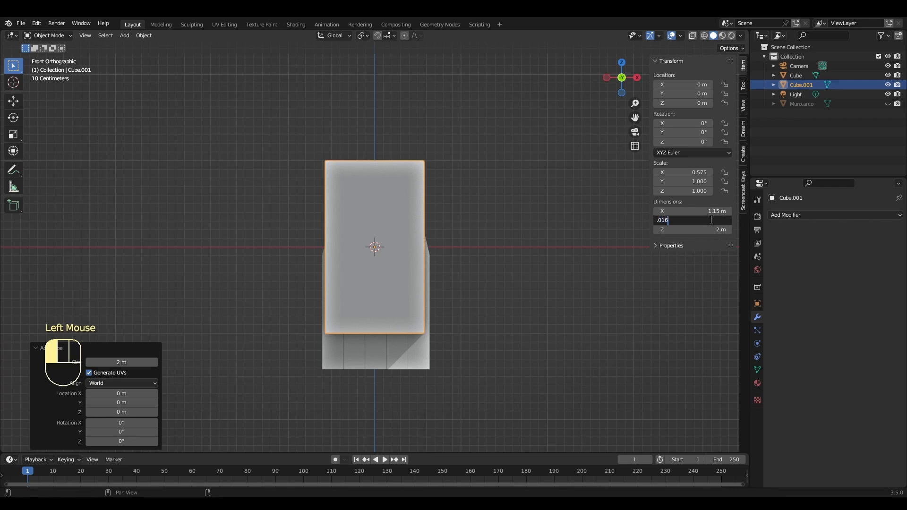
type(".016")
key("Return")
left_click(710, 228)
type(".148")
key("Return")
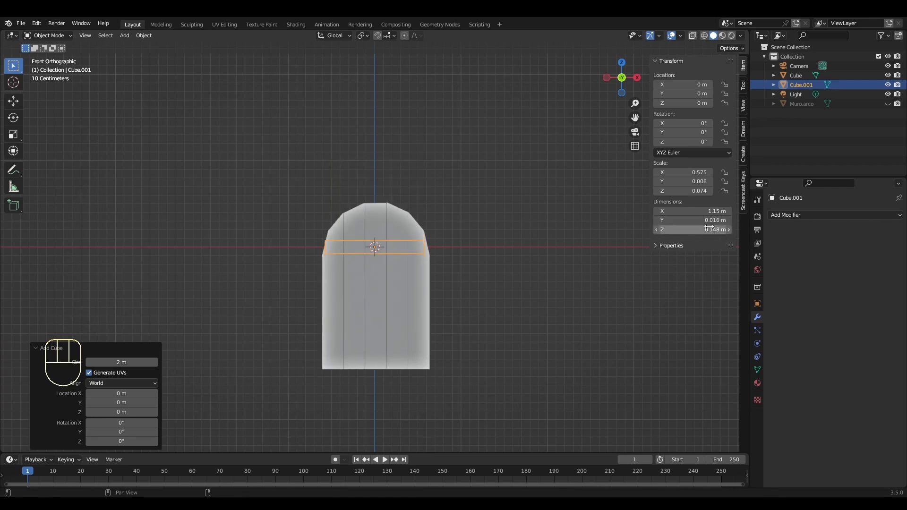
Move the thin bar about -0.066 m along Y so it sits in front of the door
middle_click_drag(447, 282, 572, 299)
key("KP_3")
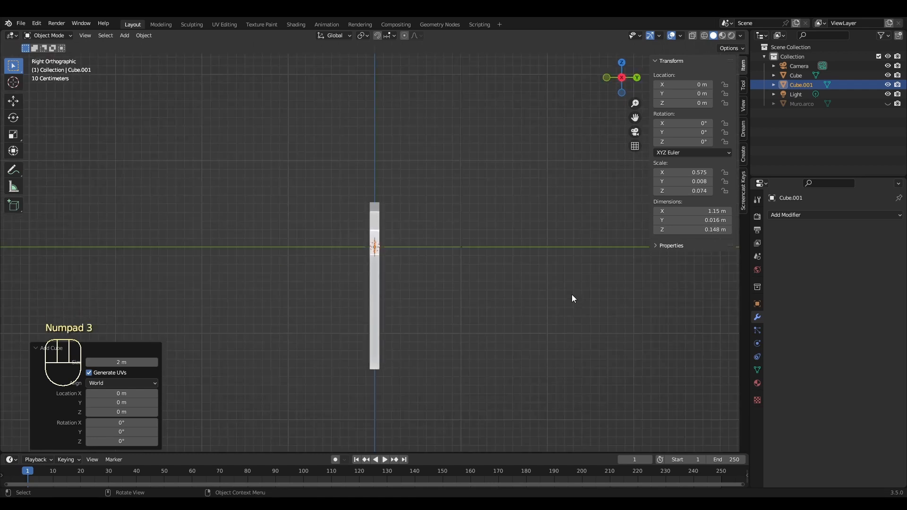
key("g")
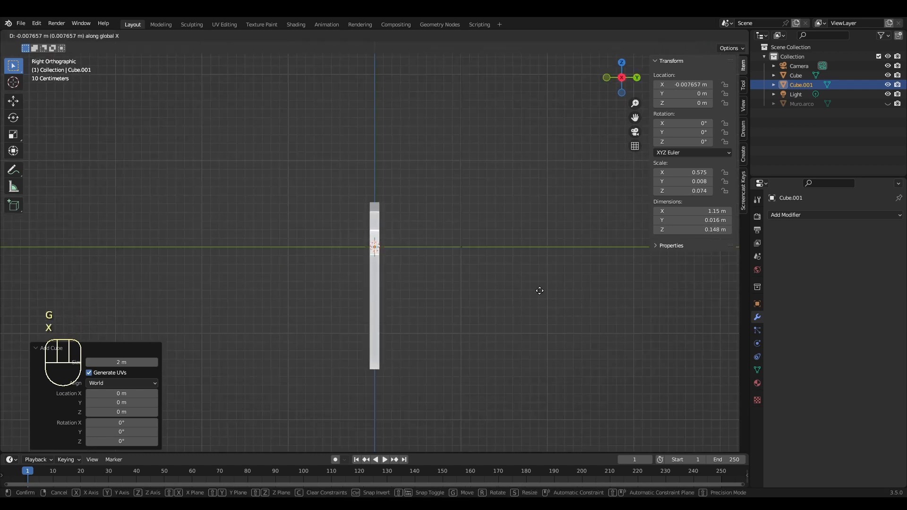
key("y")
left_click(568, 317)
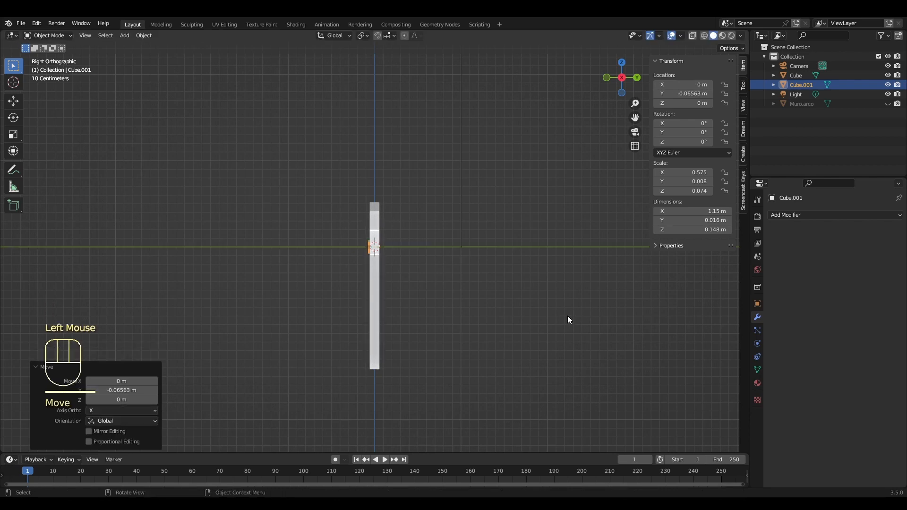
key("KP_Decimal")
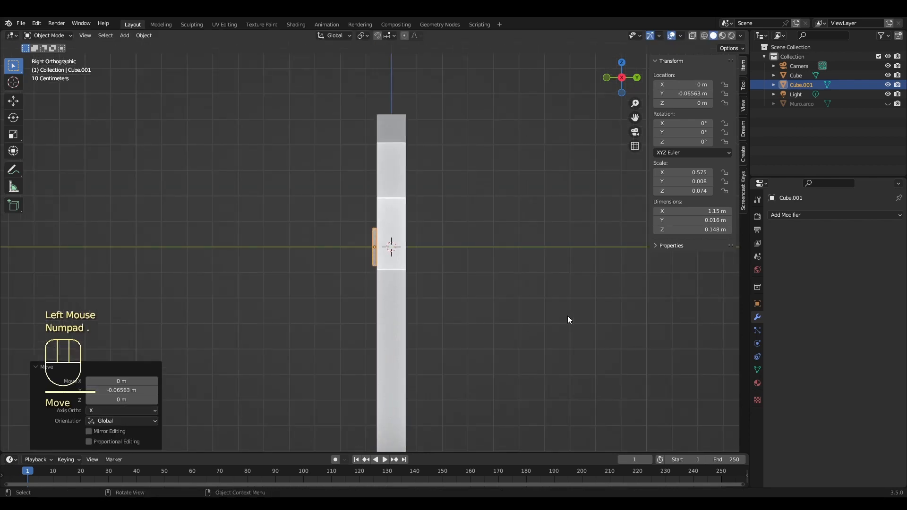
In Edit Mode, add two vertical loop cuts near the bar's right end, with slide factors of about -0.884 and -0.723
key("KP_1")
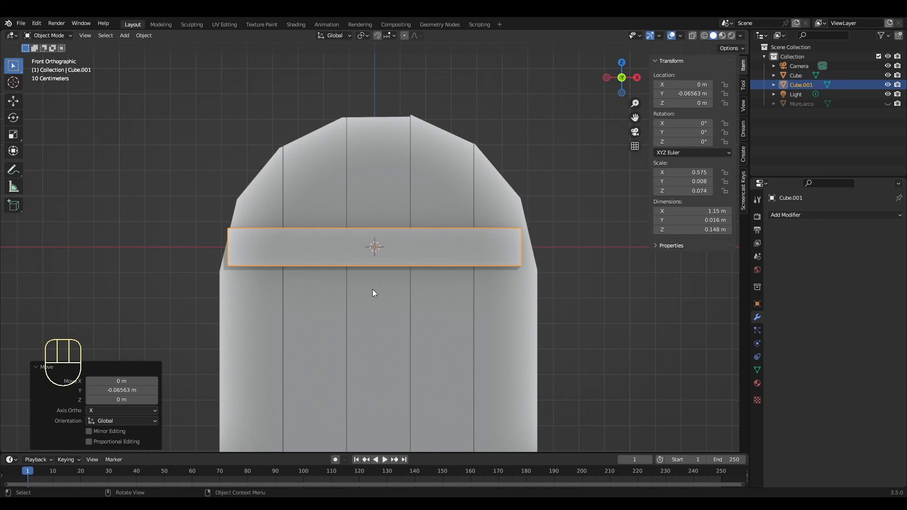
key("Tab")
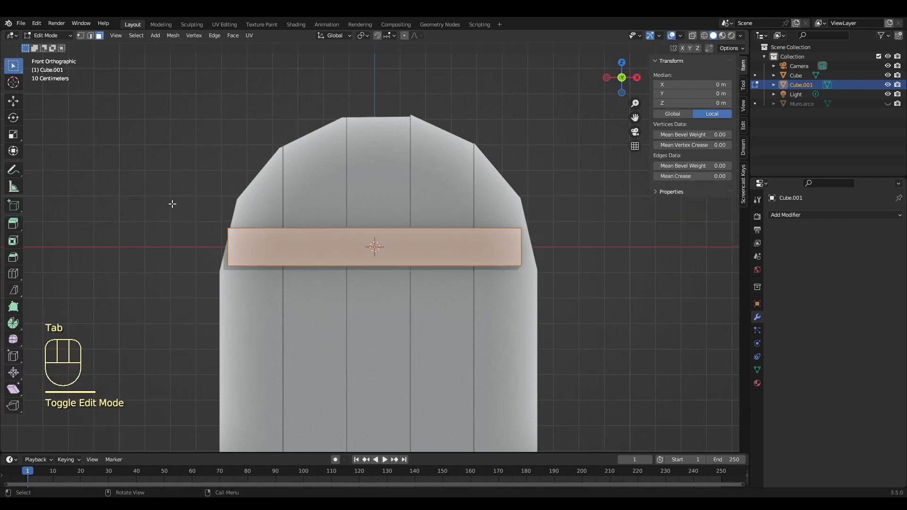
left_click(13, 274)
double_click(385, 264)
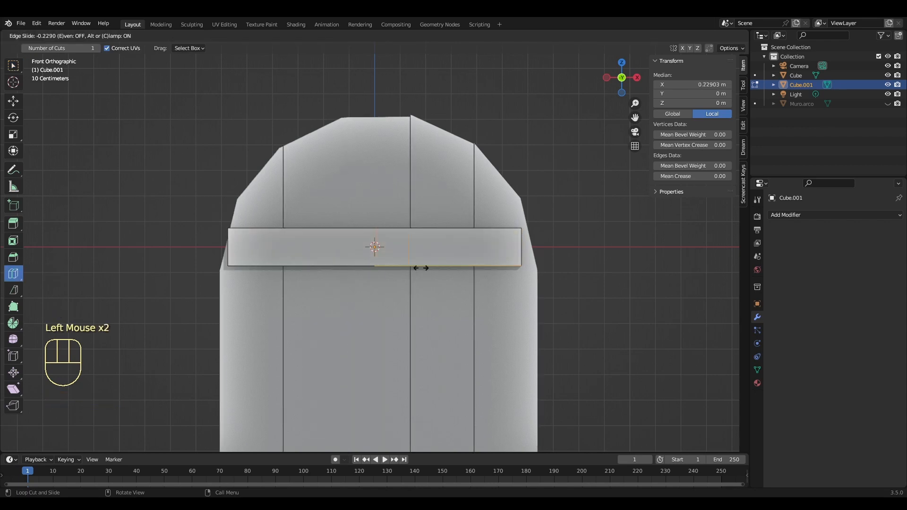
left_click(508, 279)
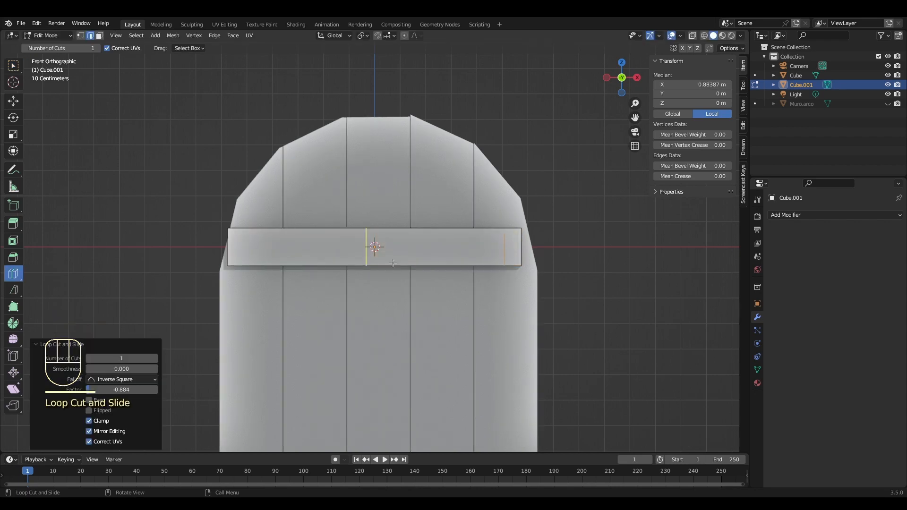
left_click_drag(367, 263, 466, 268)
left_click(13, 65)
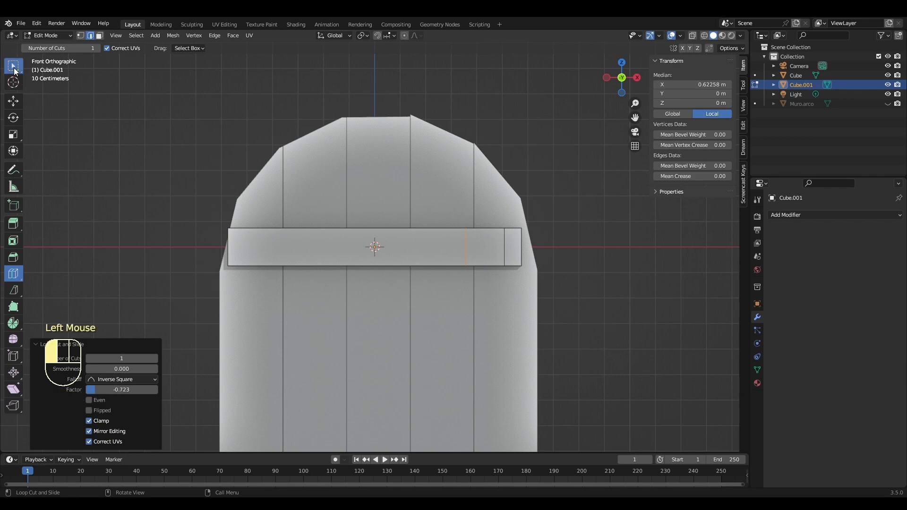
In vertex selection mode, scale the inner loop cut to about 0.743 to narrow the bar there
left_click(80, 36)
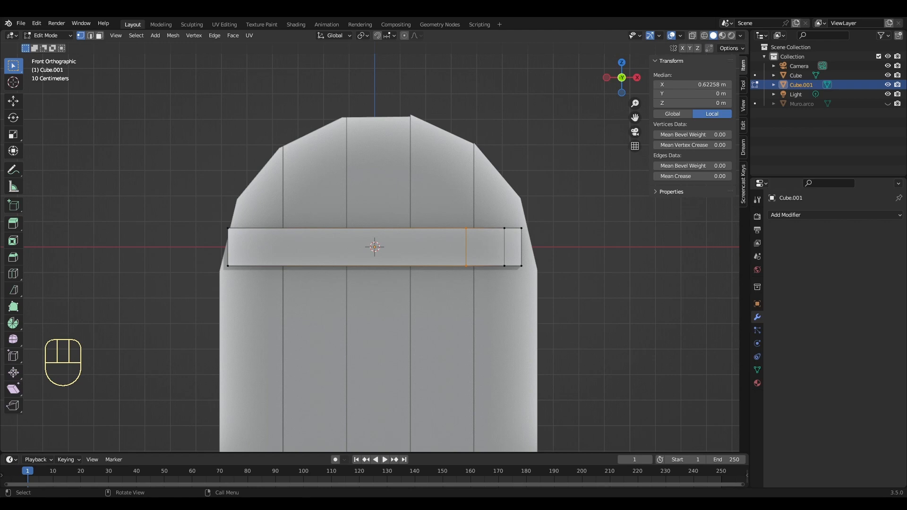
key("s")
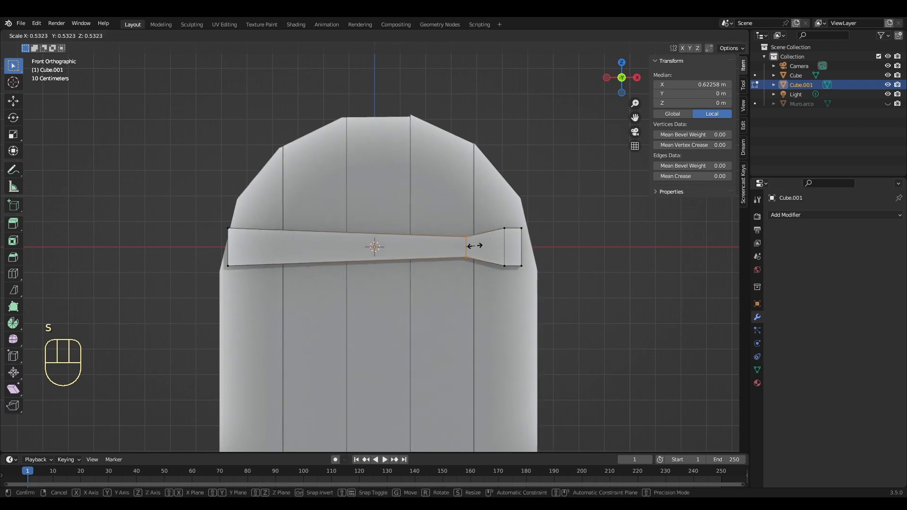
left_click(502, 261)
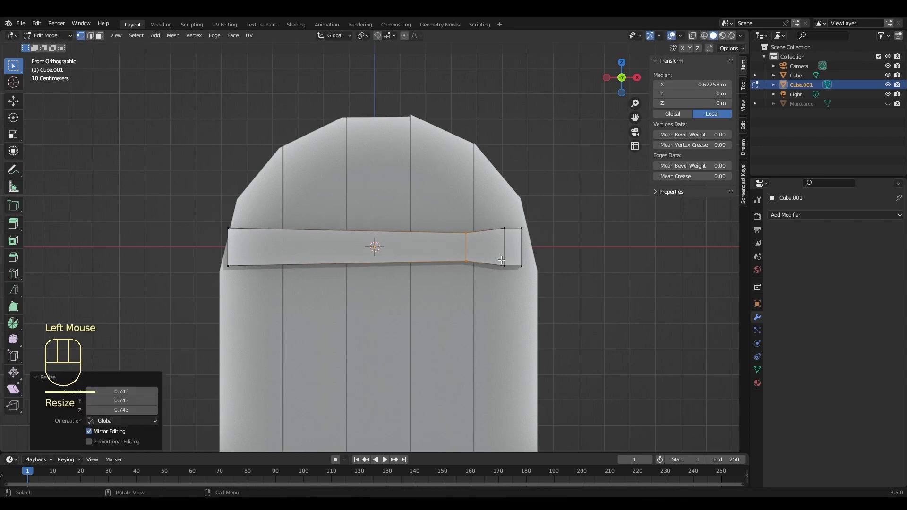
Select the vertices at the bar's right end and scale them down to about 0.696
middle_click_drag(551, 245, 519, 298)
left_click(519, 298)
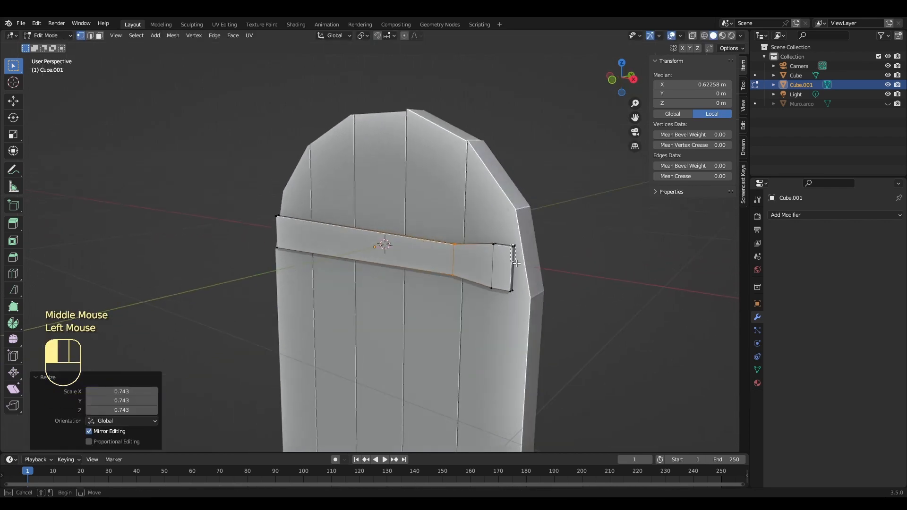
key("s")
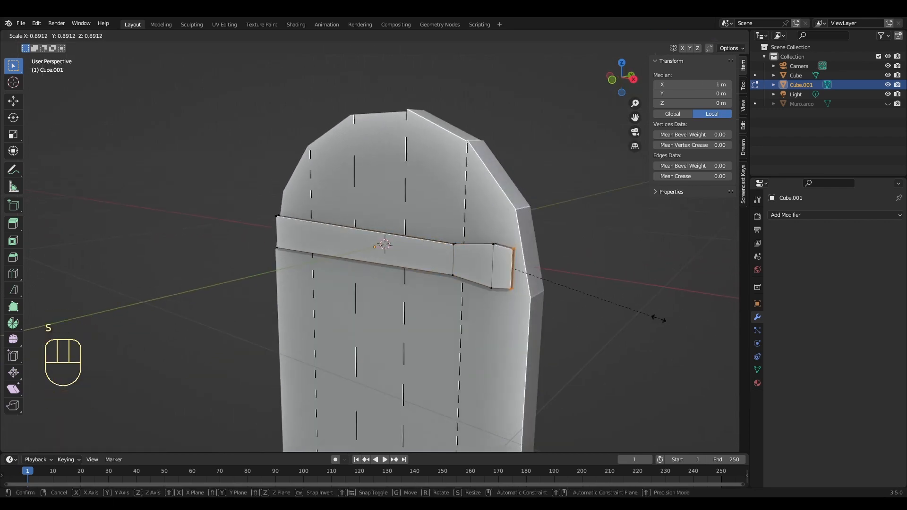
left_click(628, 309)
middle_click_drag(628, 309, 659, 321)
Return to Object Mode and move the shaped bar down along Z by about 0.192 m
key("KP_1")
scroll(503, 281, "down", 2)
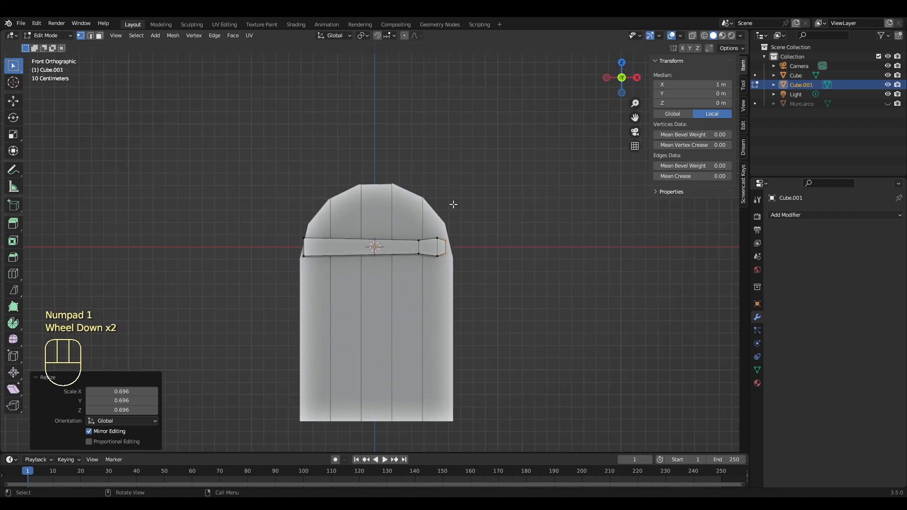
key("Tab")
key("g")
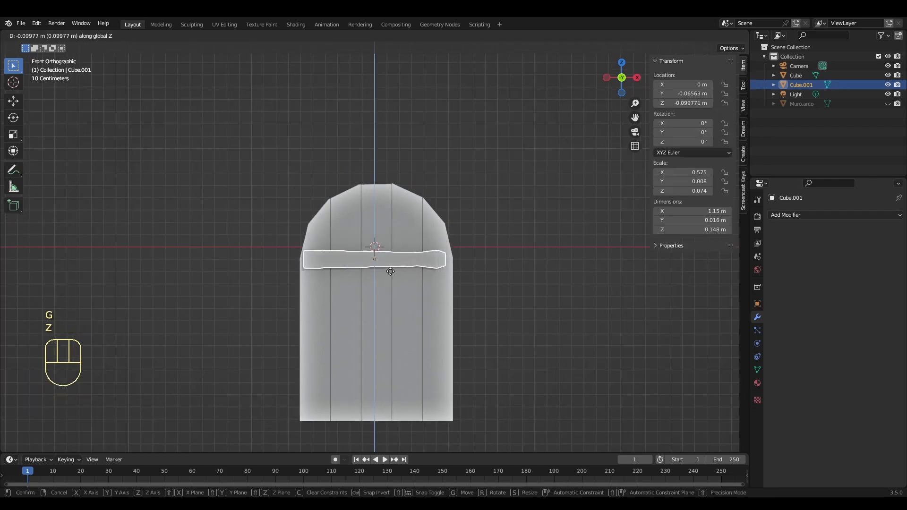
key("z")
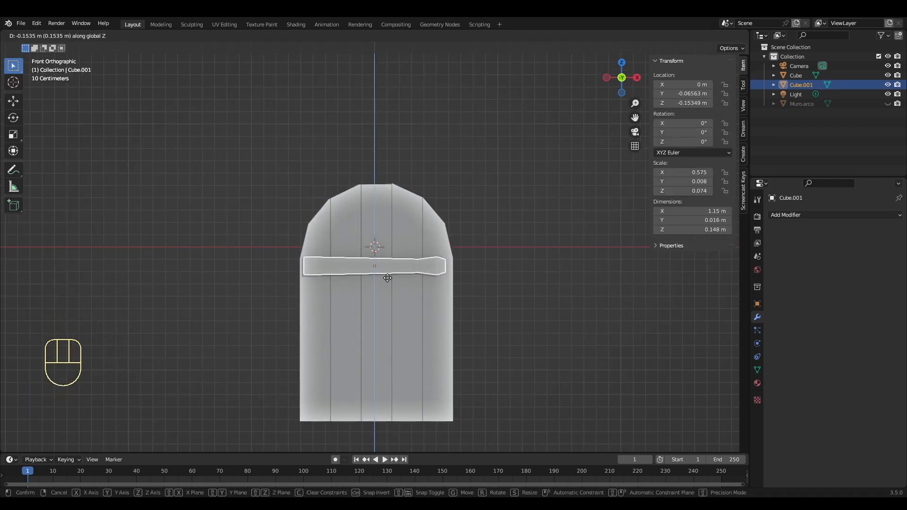
left_click(386, 283)
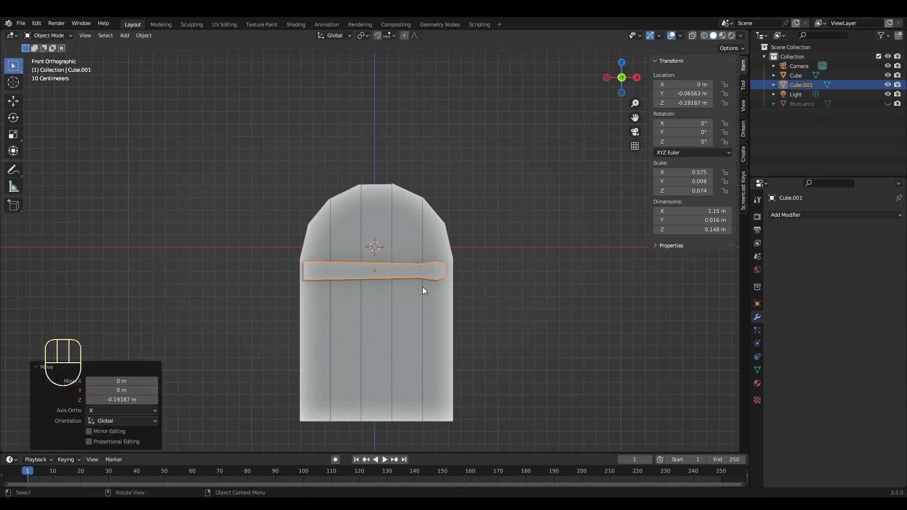
Set the snapping target to Edge and turn snapping on
key("KP_3")
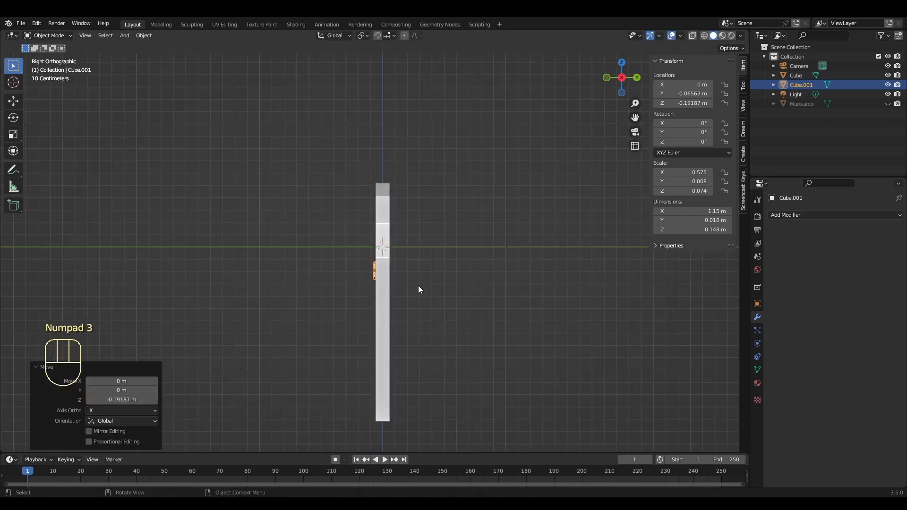
scroll(419, 286, "up", 1)
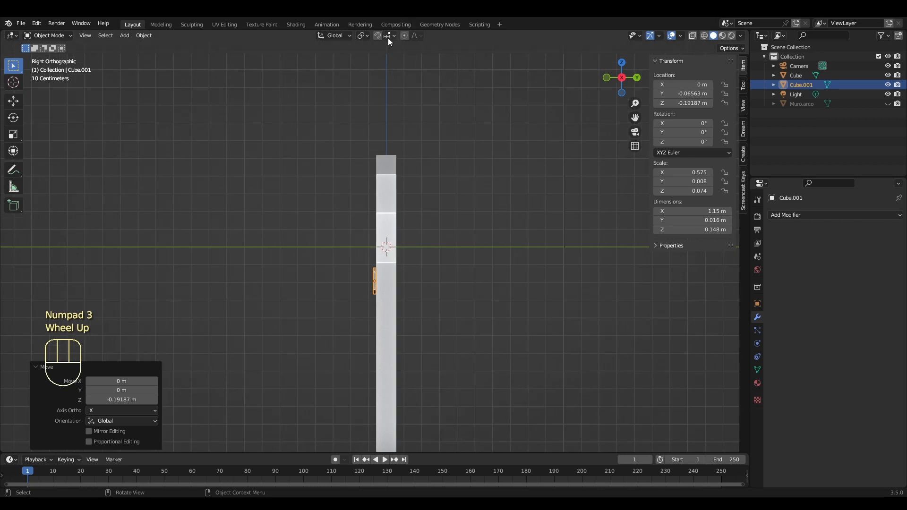
left_click(393, 37)
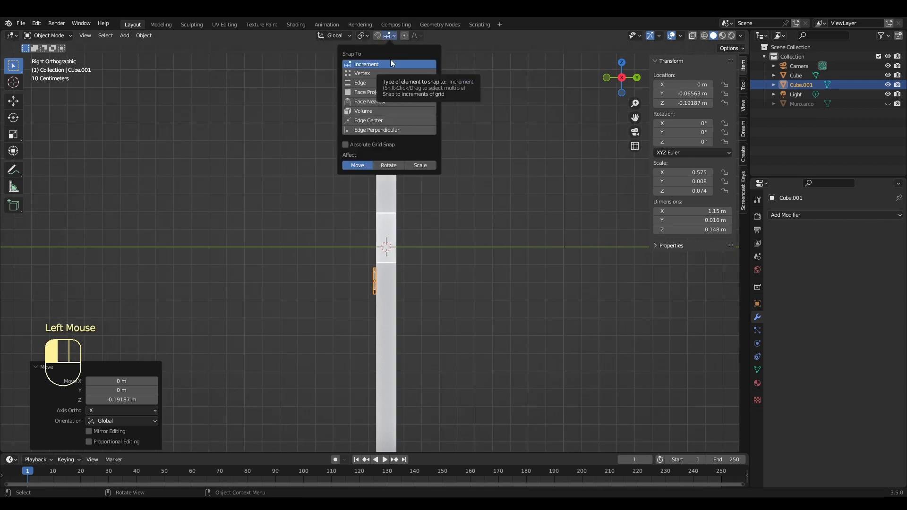
left_click(373, 82)
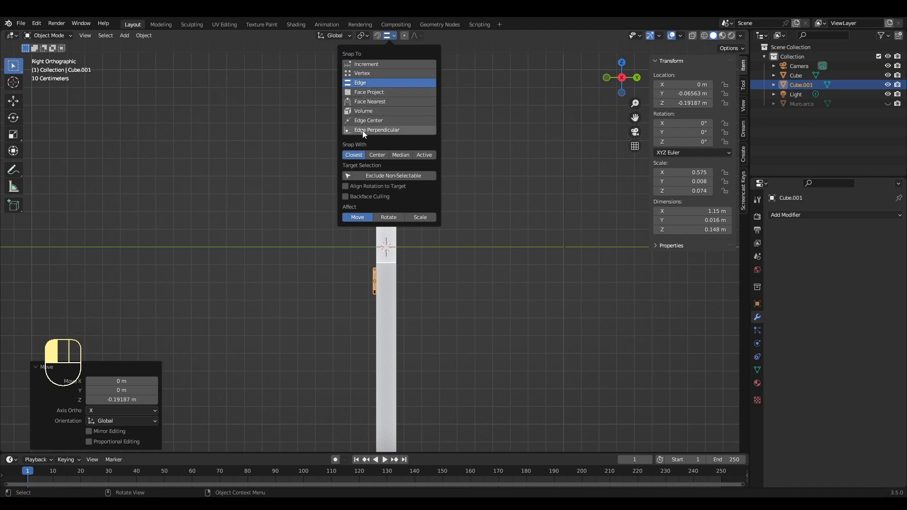
left_click(537, 141)
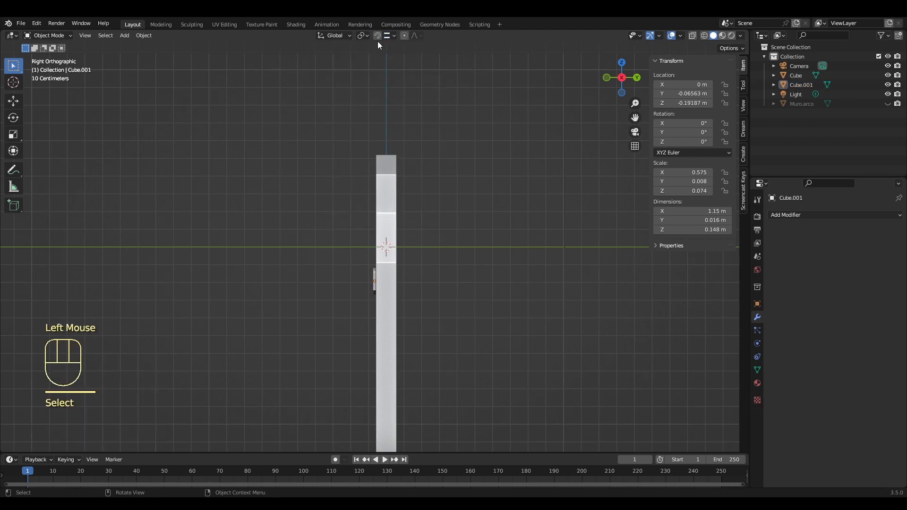
left_click(378, 36)
Select the shaped bar and move it along X by about 0.216 m with snapping on
scroll(361, 274, "up", 3)
middle_click_drag(336, 288, 353, 302)
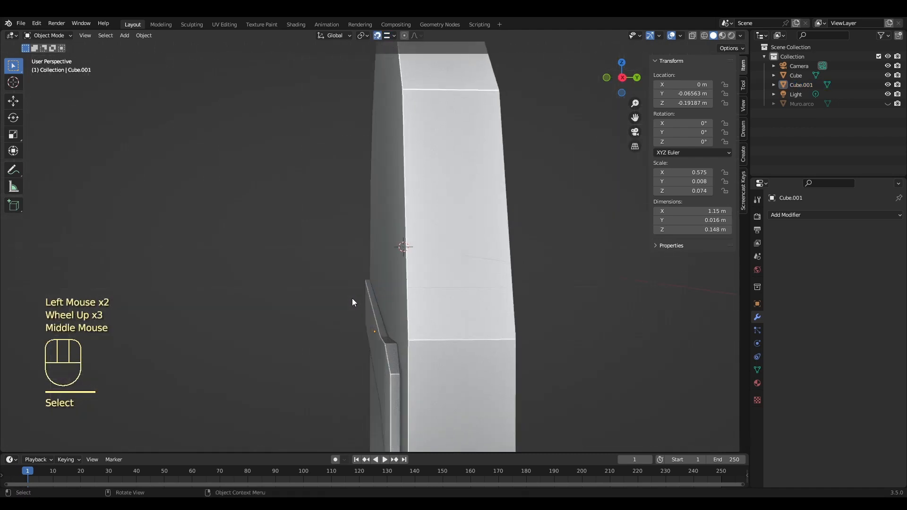
left_click(389, 355)
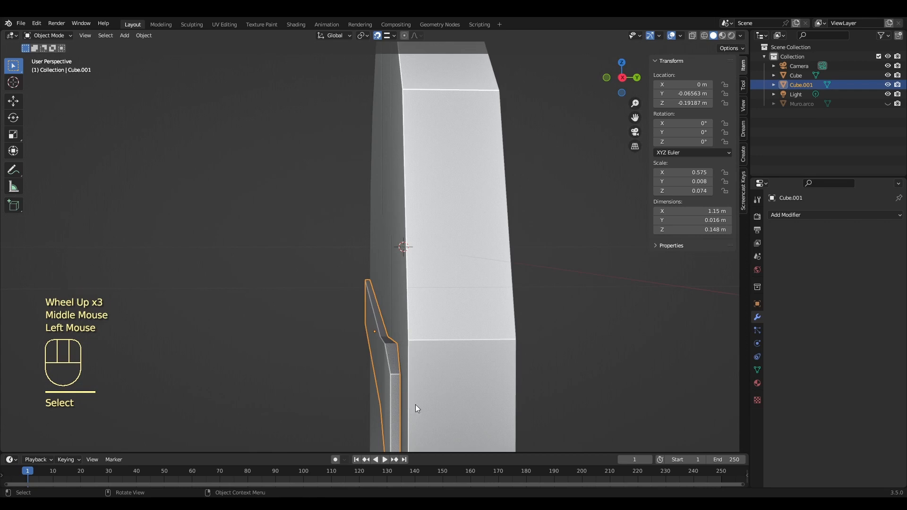
key("g")
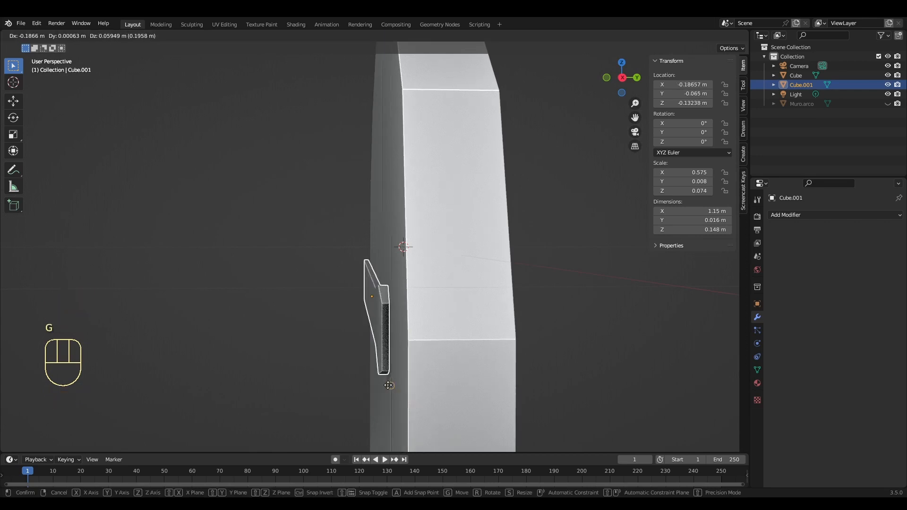
right_click(395, 403)
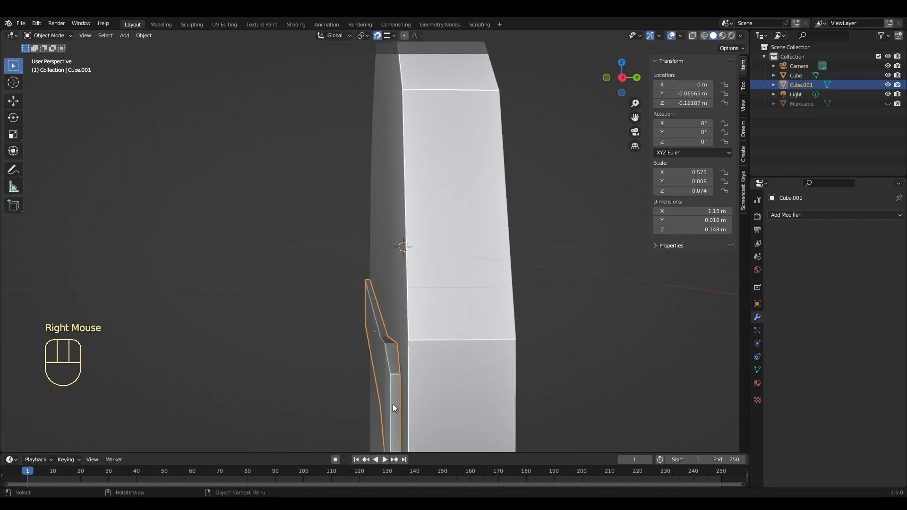
key("KP_3")
scroll(382, 390, "up", 2)
key("g")
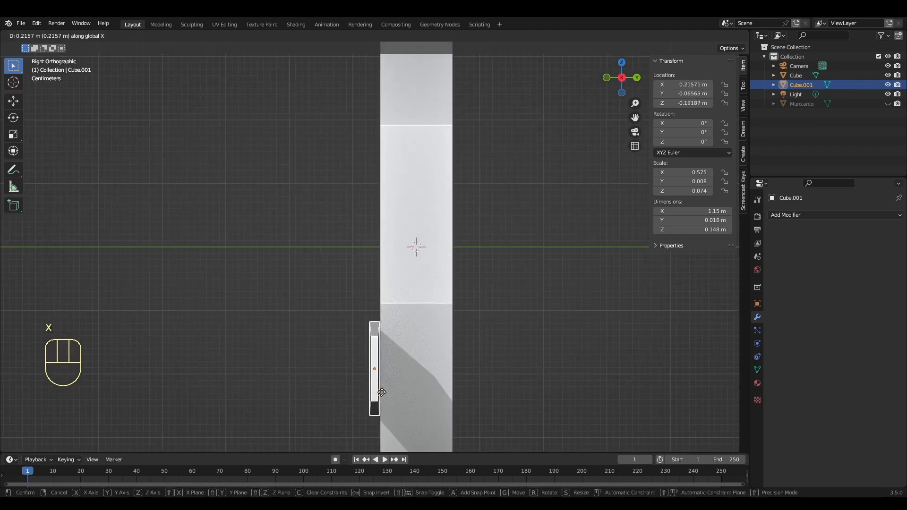
left_click(380, 392)
Turn snapping off and move the bar along X by about -0.248 m so its wide flat end meets the door's left edge
middle_click_drag(318, 404, 321, 411)
scroll(321, 411, "down", 1)
middle_click_drag(321, 412, 325, 419)
key("KP_1")
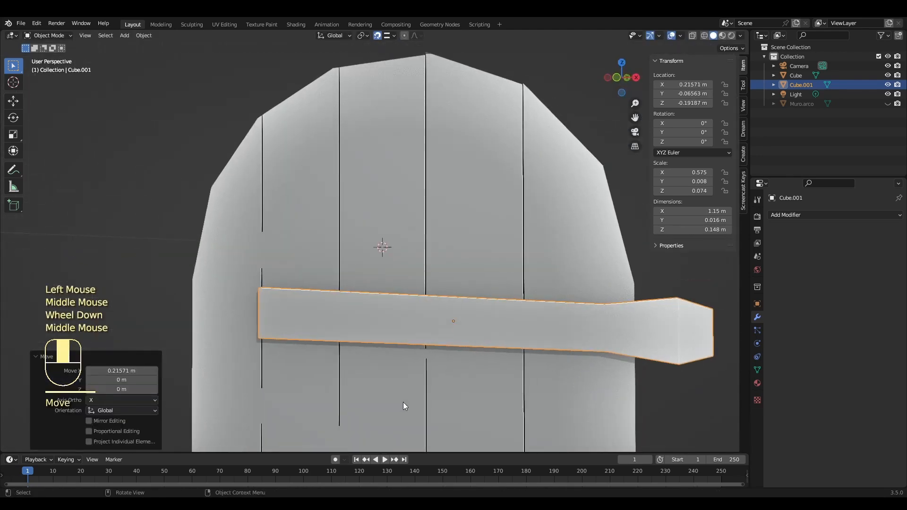
key("g")
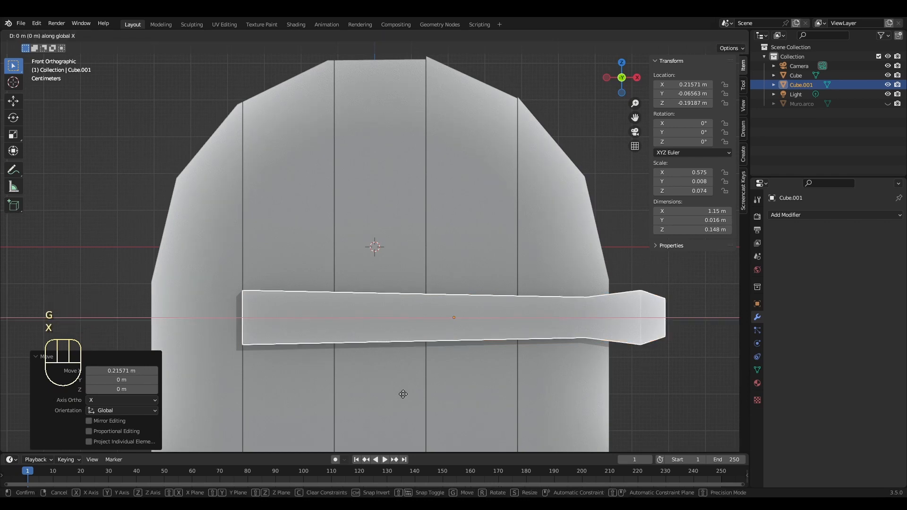
key("x")
right_click(330, 355)
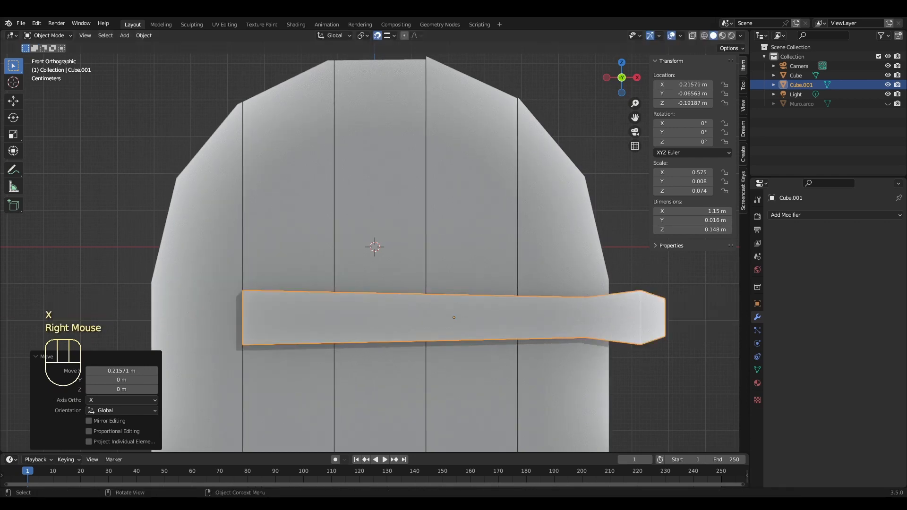
left_click(374, 36)
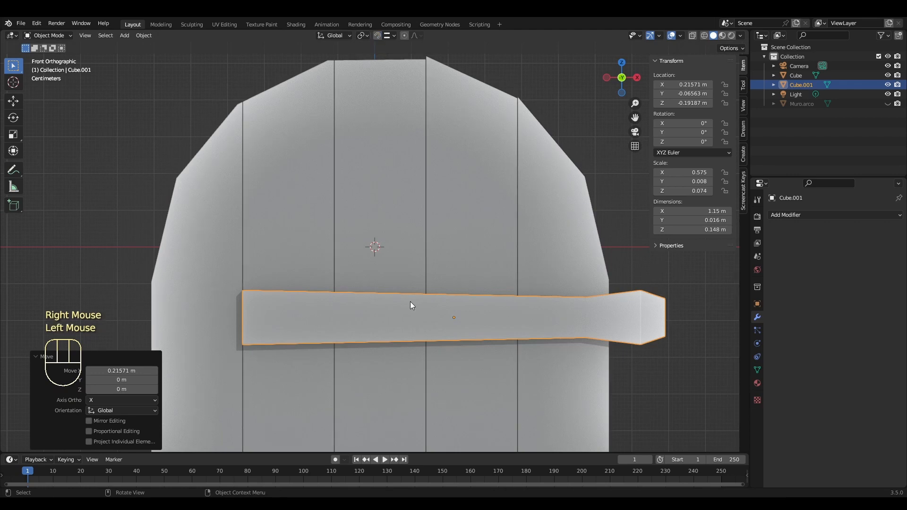
key("g")
key("x")
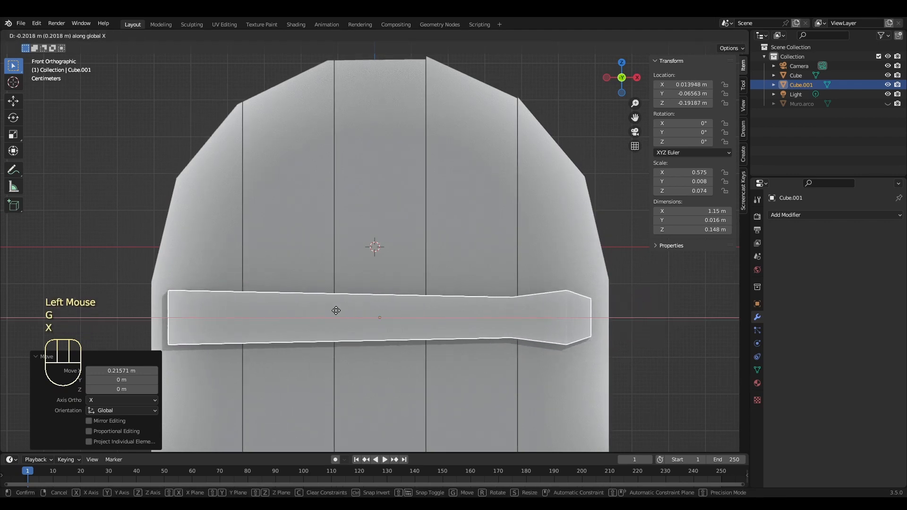
left_click(319, 311)
scroll(381, 314, "down", 3)
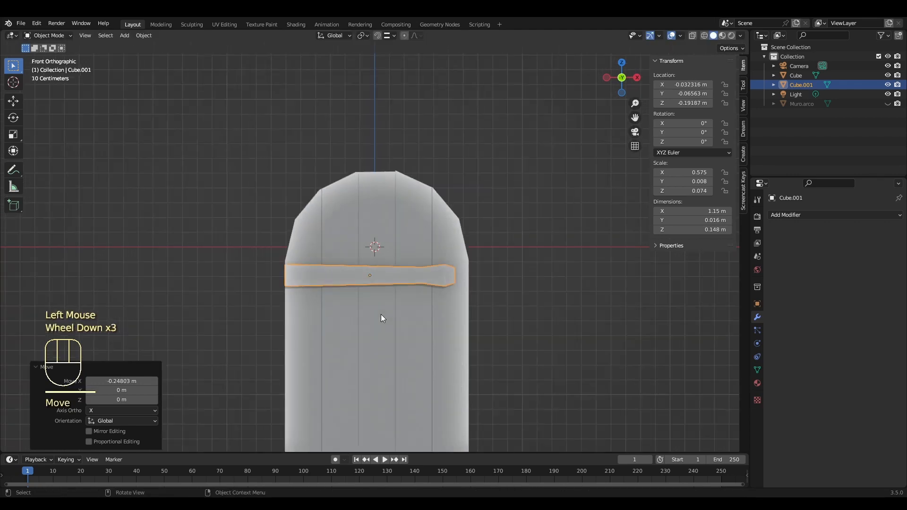
Add an ico sphere with 2 subdivisions and a 1 m radius
scroll(397, 310, "up", 3)
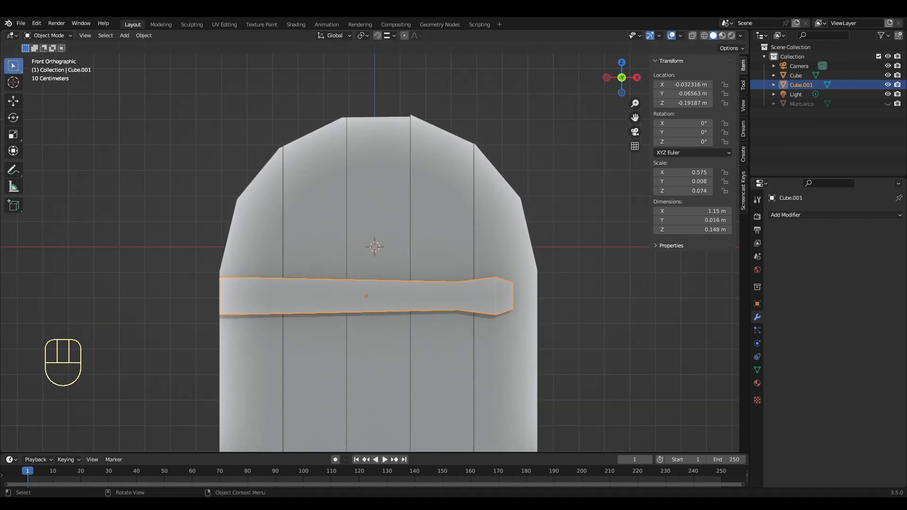
key("shift+a")
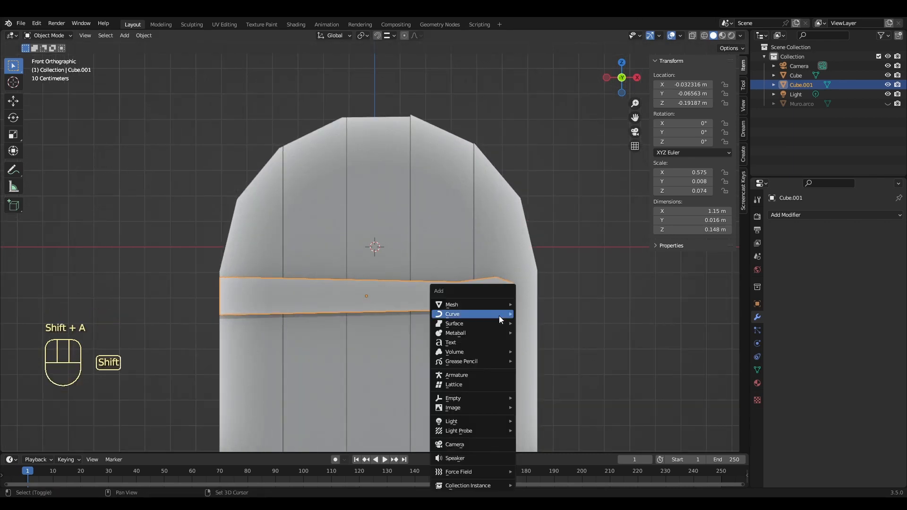
mouse_move(492, 305)
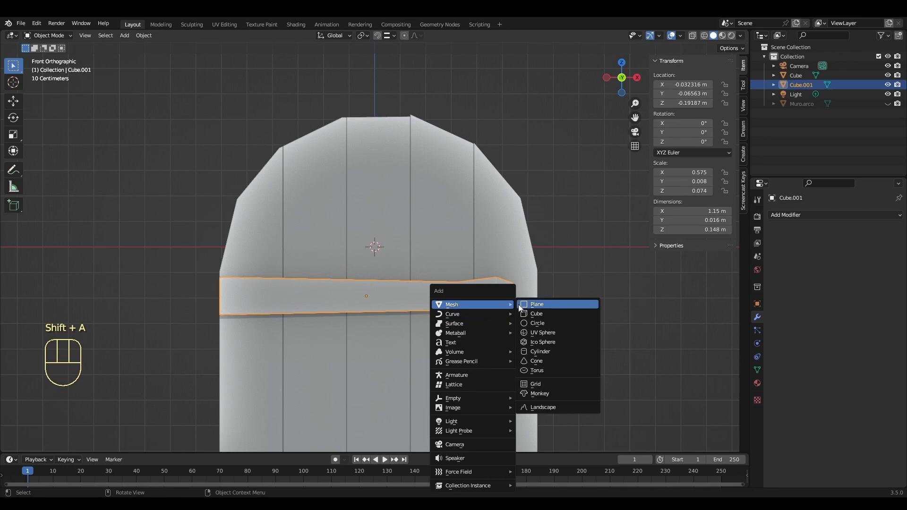
left_click(548, 343)
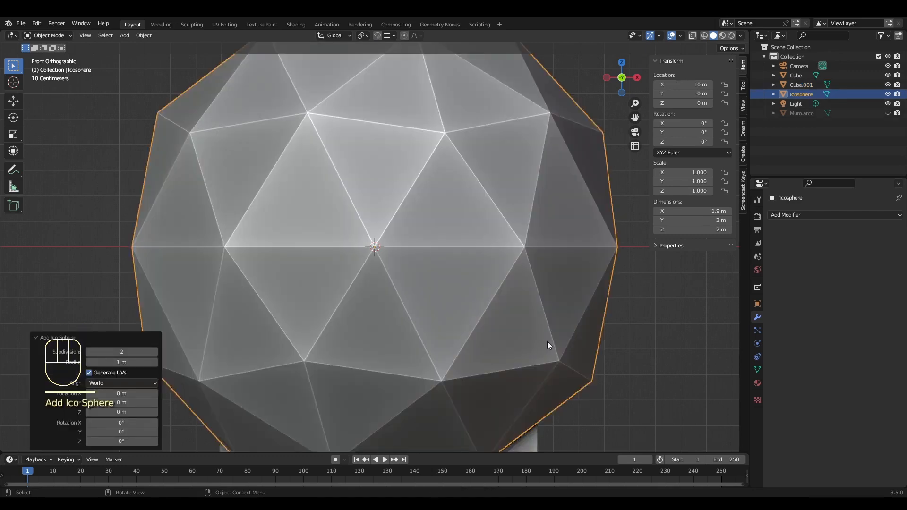
In Edit Mode with X-ray on, delete the lower half of the ico sphere to leave a dome
scroll(530, 334, "down", 2)
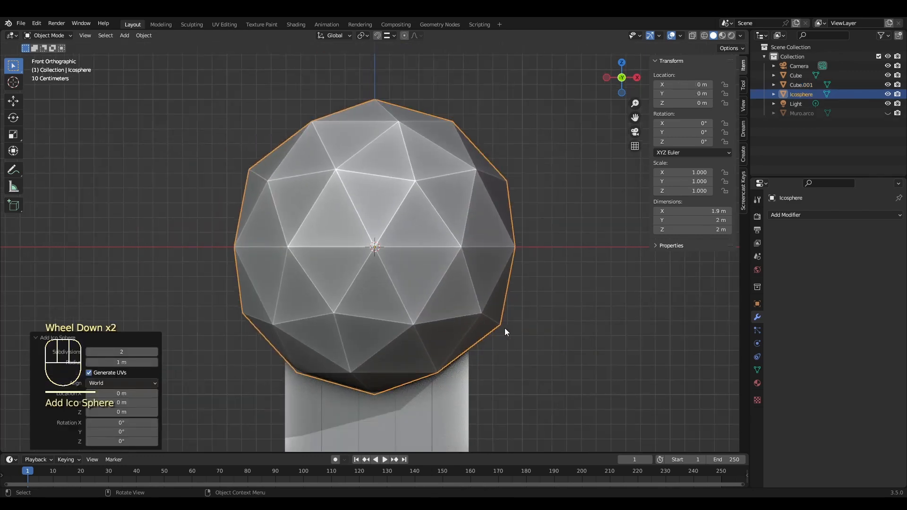
key("Tab")
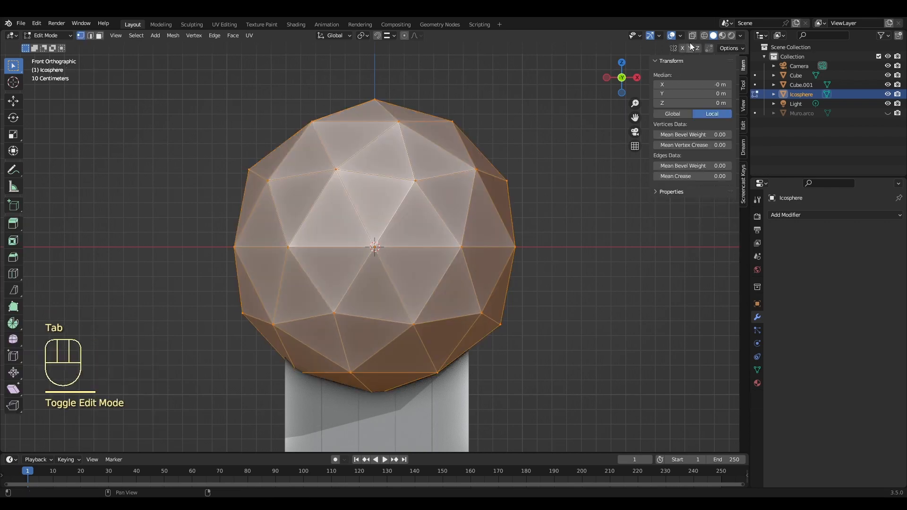
left_click(693, 37)
left_click_drag(201, 239, 607, 429)
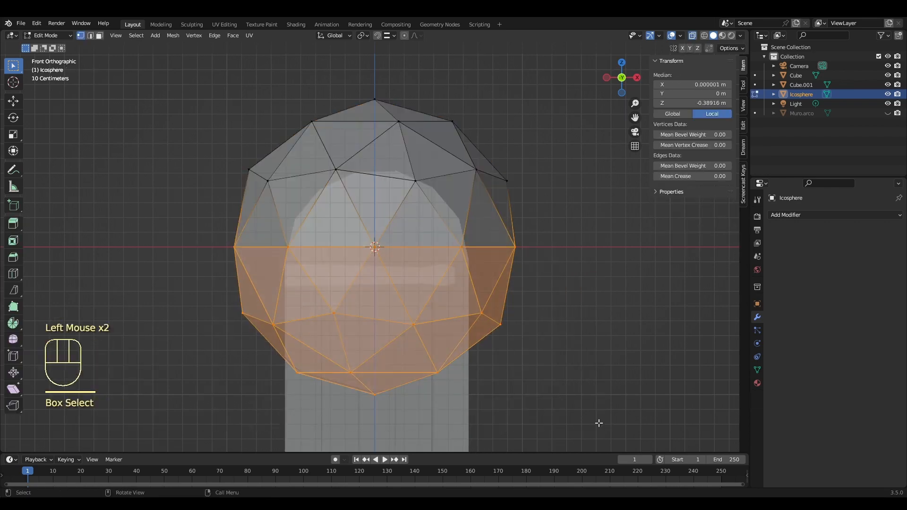
key("x")
left_click(573, 395)
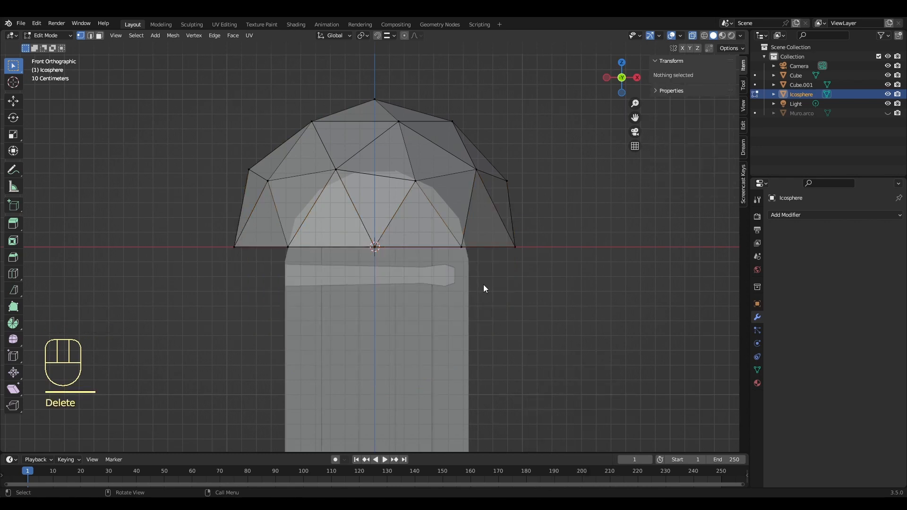
Return to Object Mode and set the dome's dimensions to X 0.05 m, Y 0.05 m and Z 0.015 m
key("Tab")
left_click(718, 211)
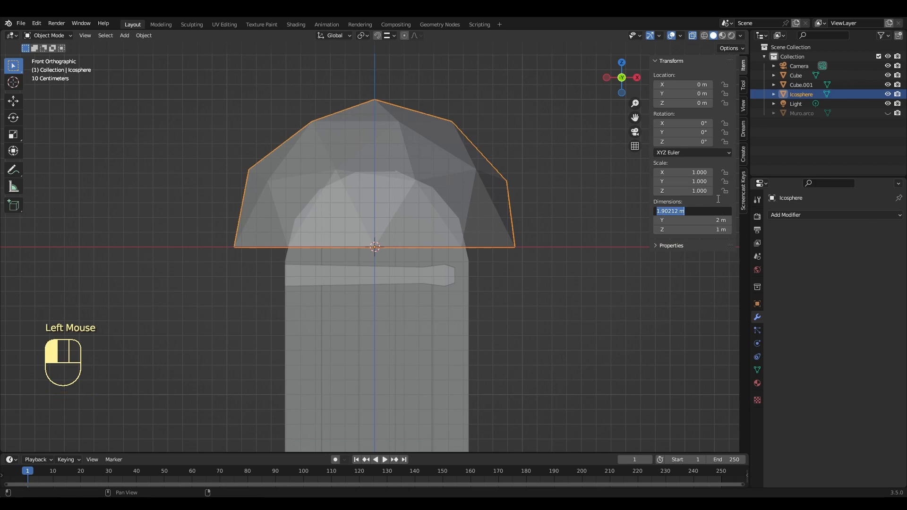
type(".05")
key("Return")
left_click(699, 220)
type(".05")
key("Return")
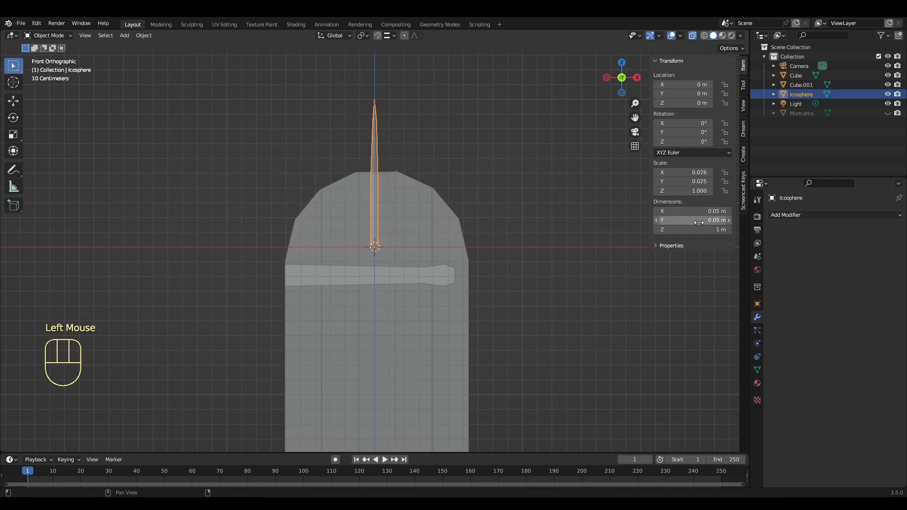
left_click(697, 229)
type(".015")
key("Return")
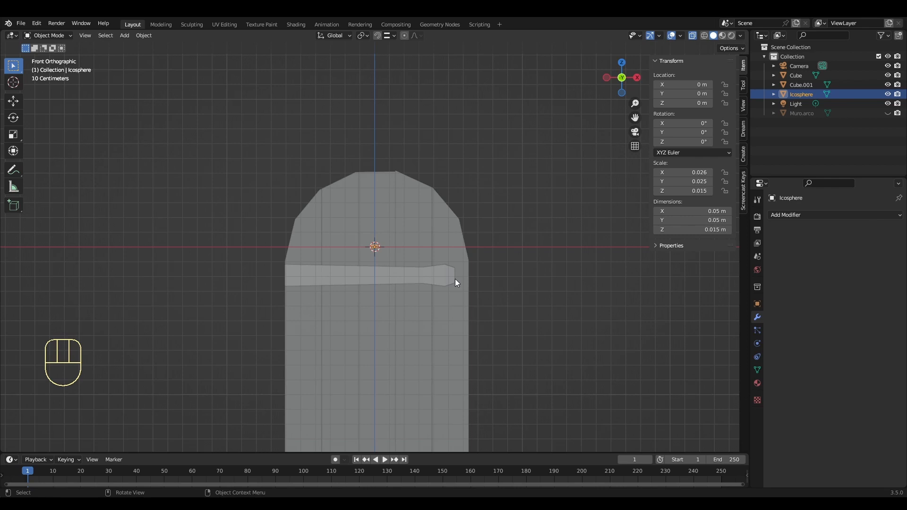
Turn X-ray off and move the dome in front of the bar, about -0.102 m in Y and -0.196 m in Z
key("KP_Decimal")
scroll(449, 281, "down", 7)
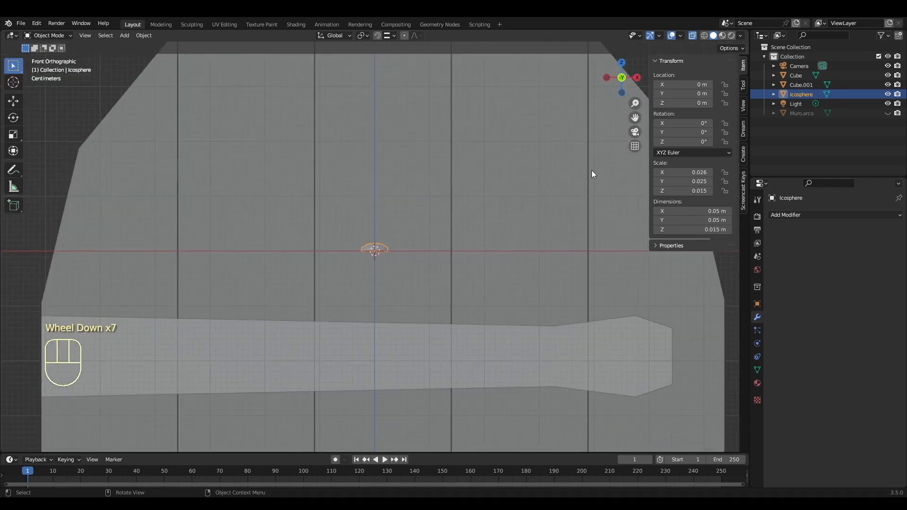
left_click(693, 37)
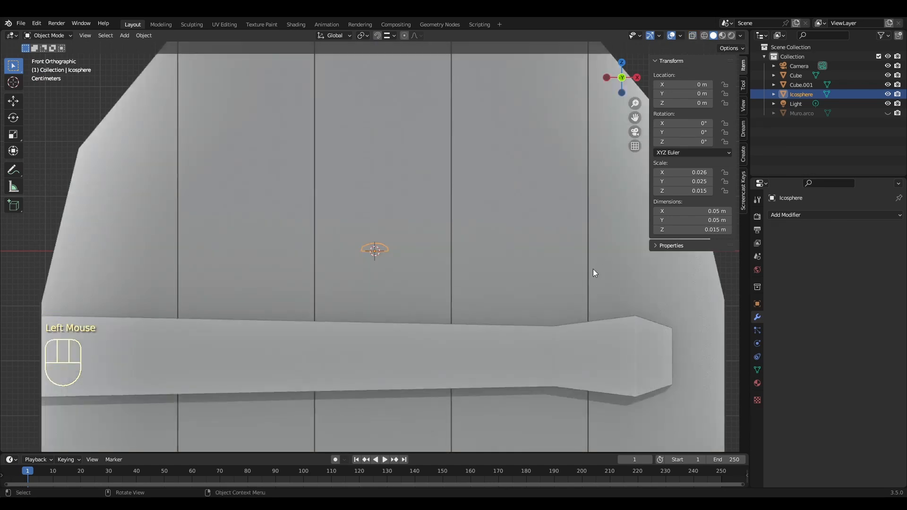
key("KP_3")
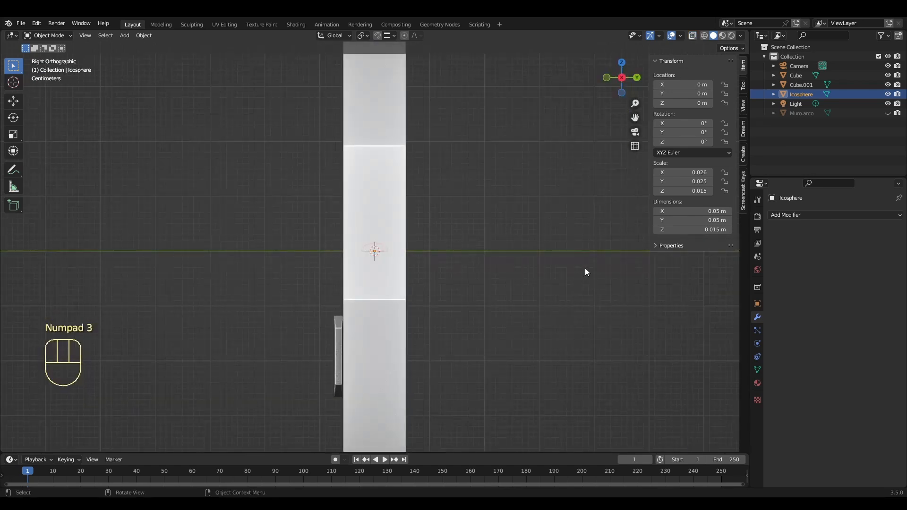
key("g")
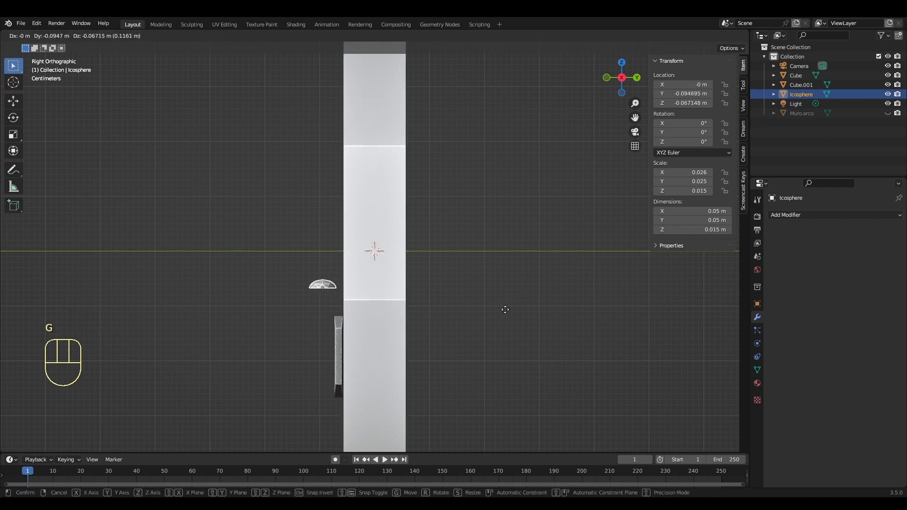
left_click(518, 371)
Rotate the dome by -90° in the right side view so its flat side faces the bar
key("r")
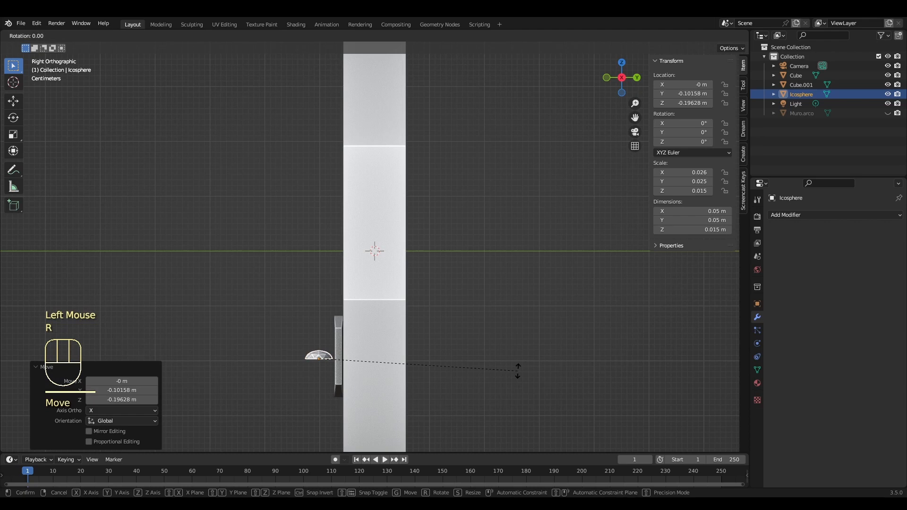
type("-90")
key("KP_Enter")
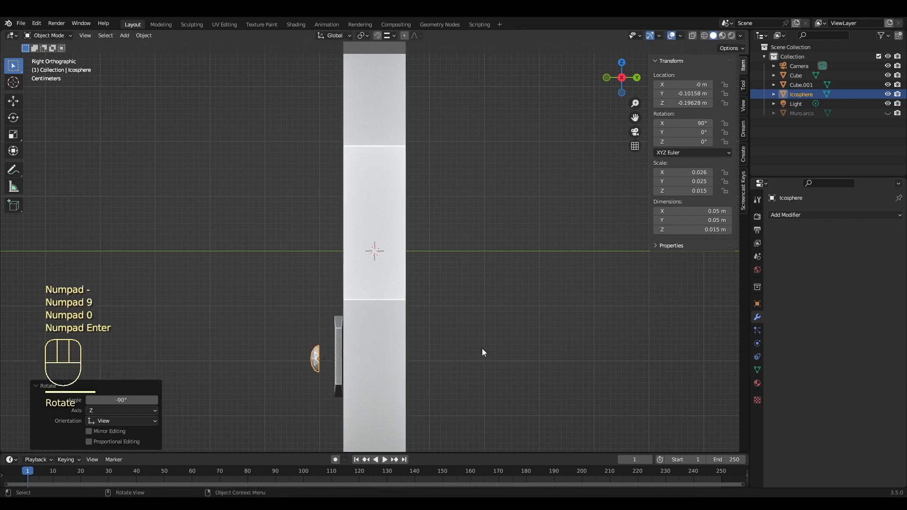
Turn edge snapping on and move the dome along Y by about 0.028 m onto the bar's front face
left_click(394, 37)
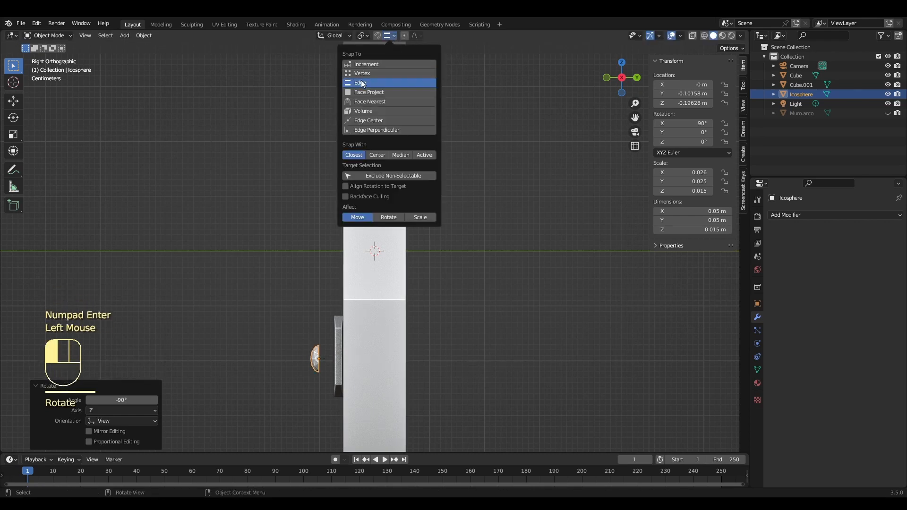
left_click(379, 36)
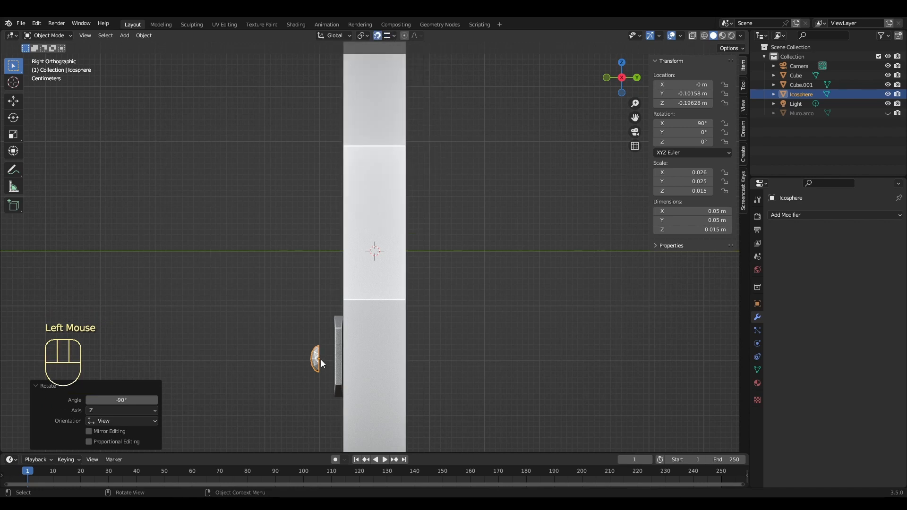
key("g")
key("y")
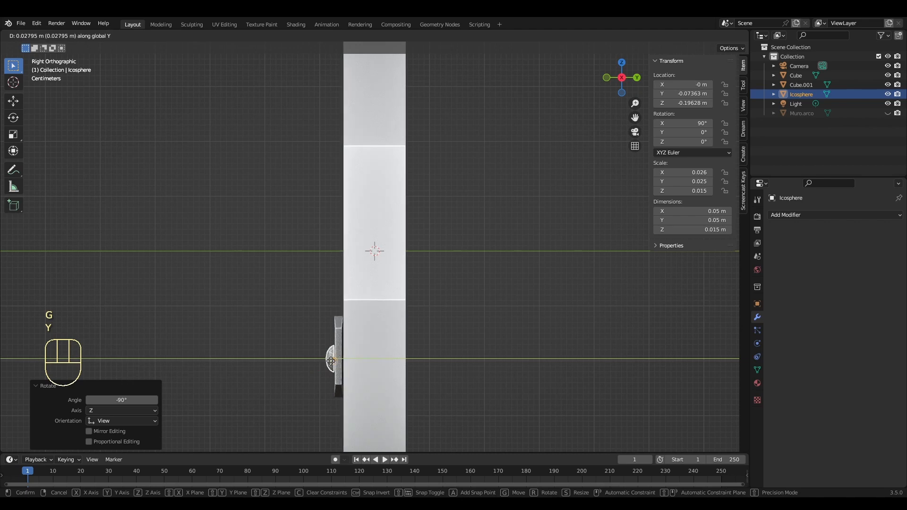
left_click(332, 361)
Turn snapping off and move the dome about 0.515 m in X and 0.003 m in Z to the bar's tapered end
key("KP_1")
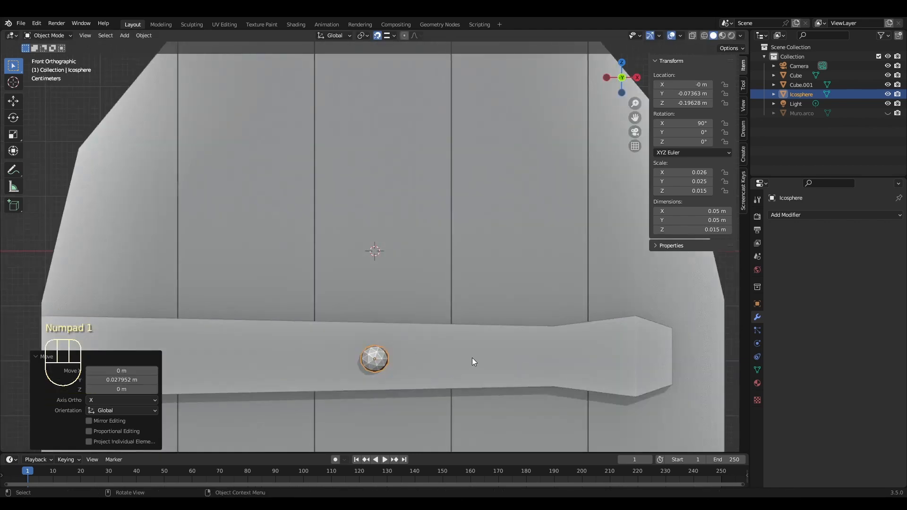
key("g")
right_click(440, 369)
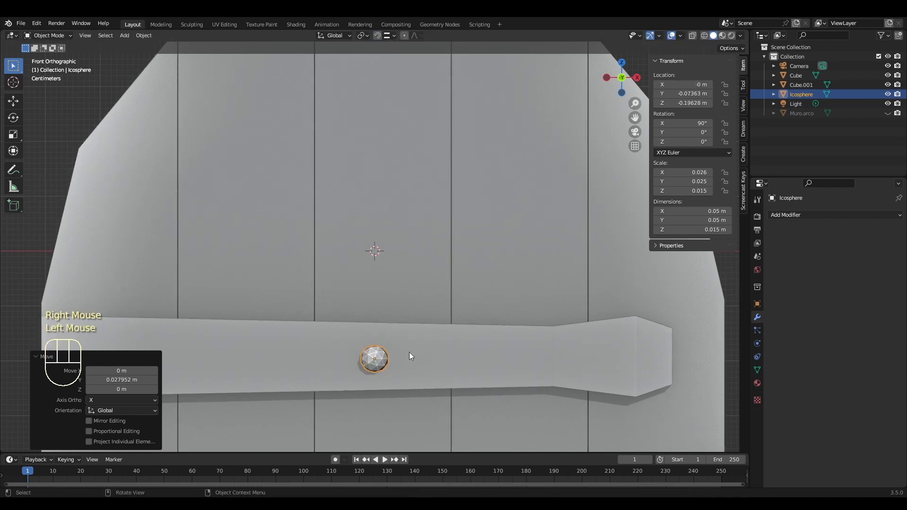
key("g")
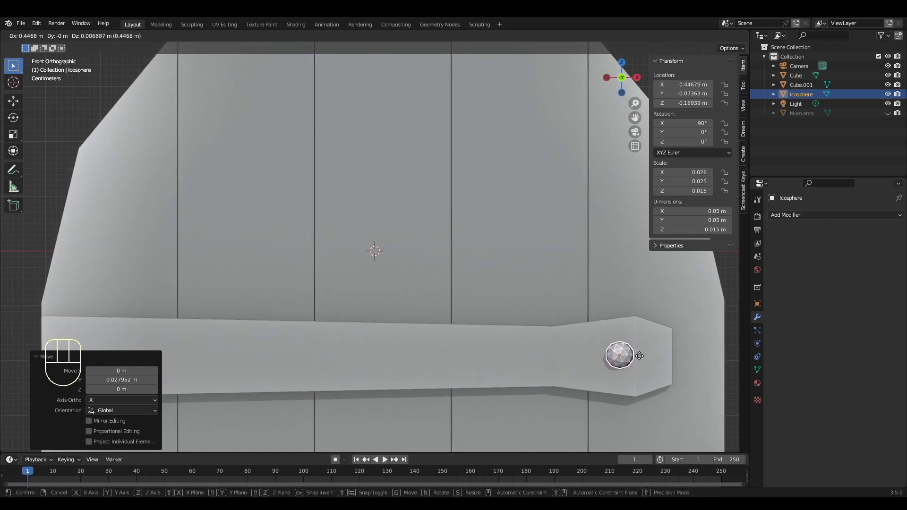
left_click(675, 359)
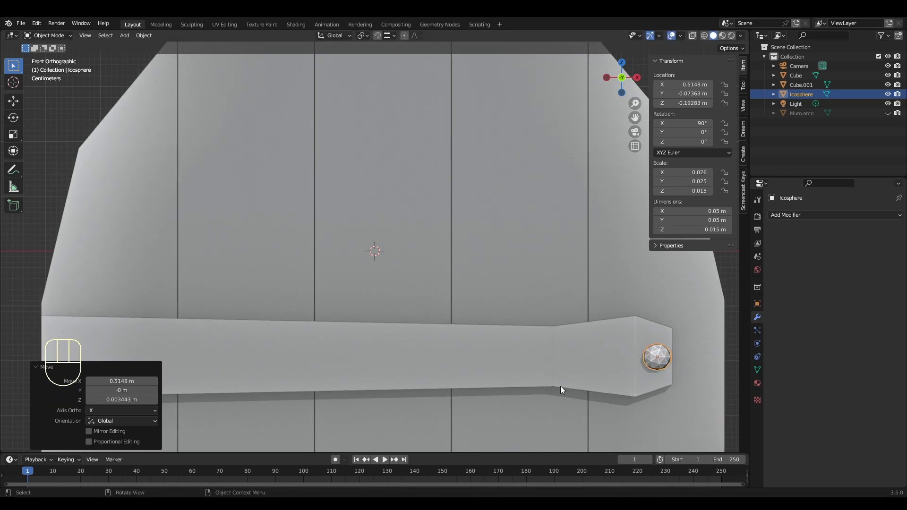
Edit the bar's mesh and move the vertices at its tapered tip about 0.042 m along X
left_click(571, 361)
key("Tab")
middle_click_drag(673, 364, 591, 373)
scroll(591, 373, "down", 2)
left_click_drag(514, 282, 556, 400)
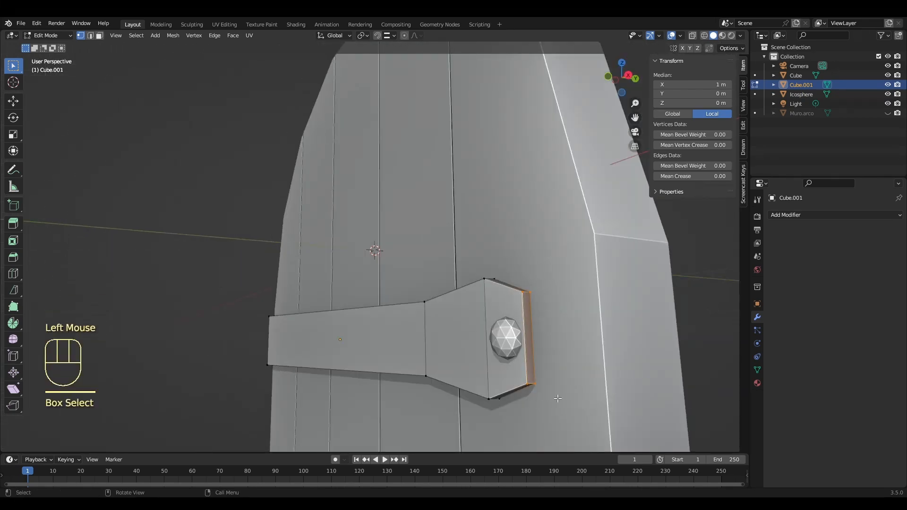
key("g")
key("x")
left_click(580, 397)
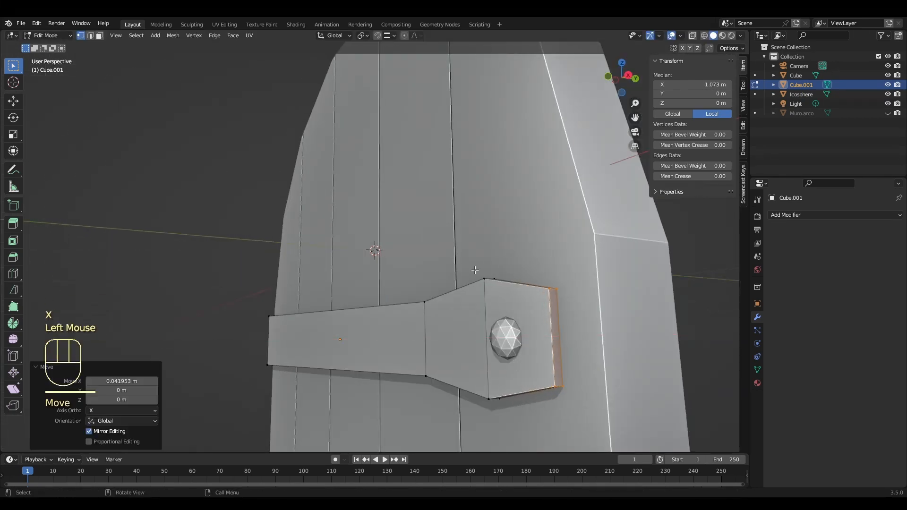
Move the vertices at the widest part of the bar's tip about 0.076 m along X
left_click_drag(475, 272, 518, 409)
key("g")
key("x")
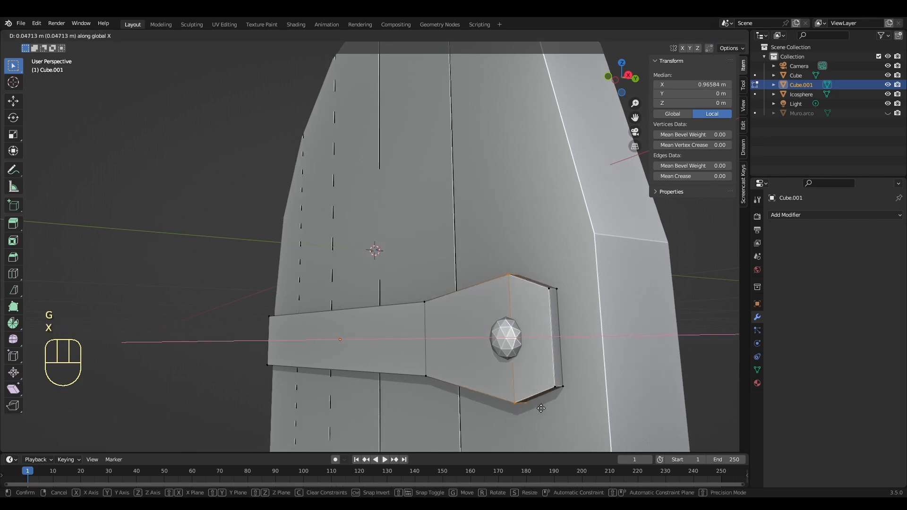
left_click(556, 407)
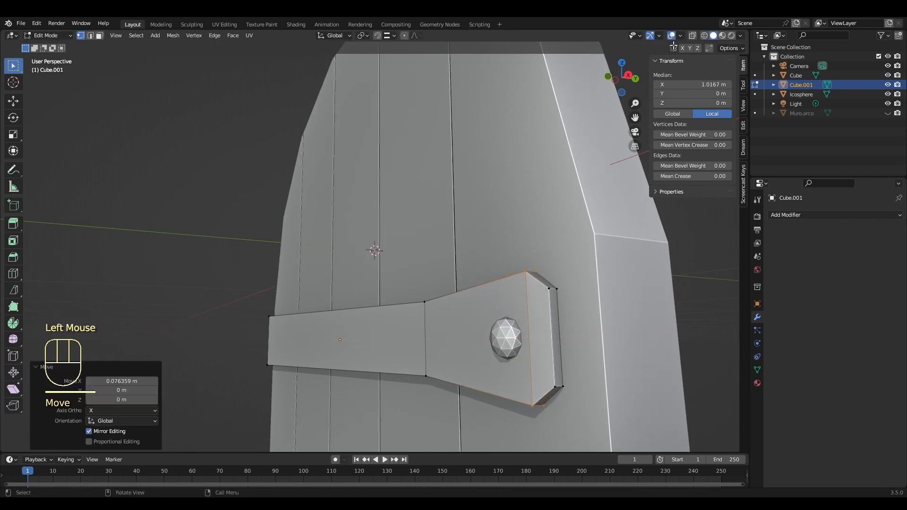
With X-ray on for the selection, move the vertices at the bar's neck about 0.049 m along X
left_click(692, 36)
left_click_drag(258, 293, 447, 383)
key("g")
key("x")
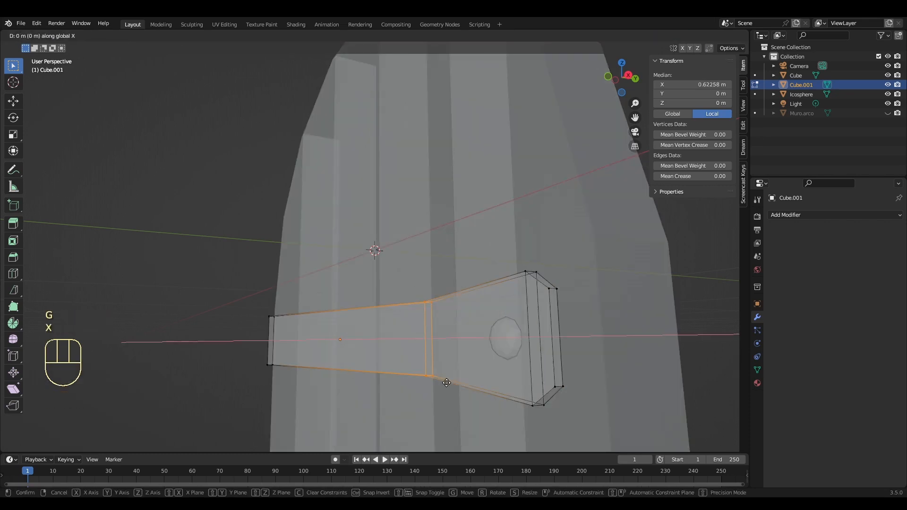
left_click(465, 380)
left_click(693, 35)
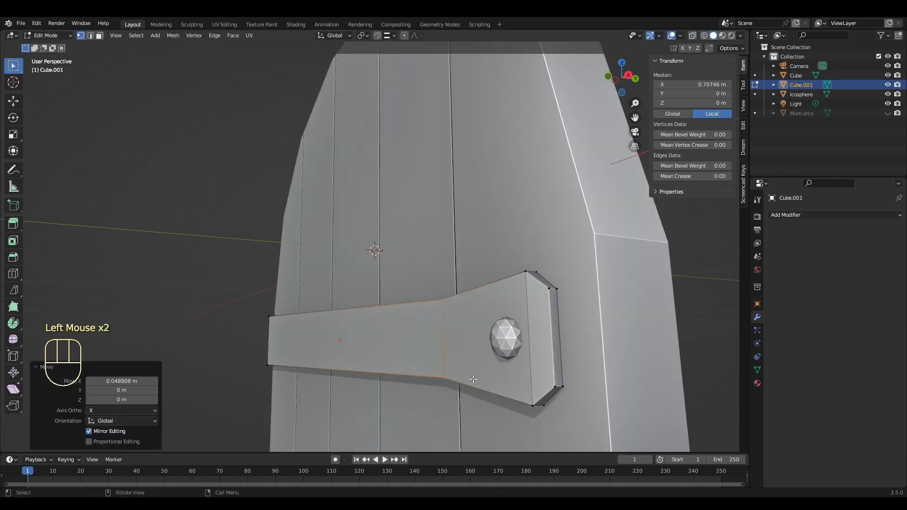
Extend the bar's tip vertices another 0.026 m or so along X and return to Object Mode in the front view
middle_click_drag(473, 379, 652, 374)
scroll(671, 370, "down", 2)
left_click_drag(591, 302, 637, 388)
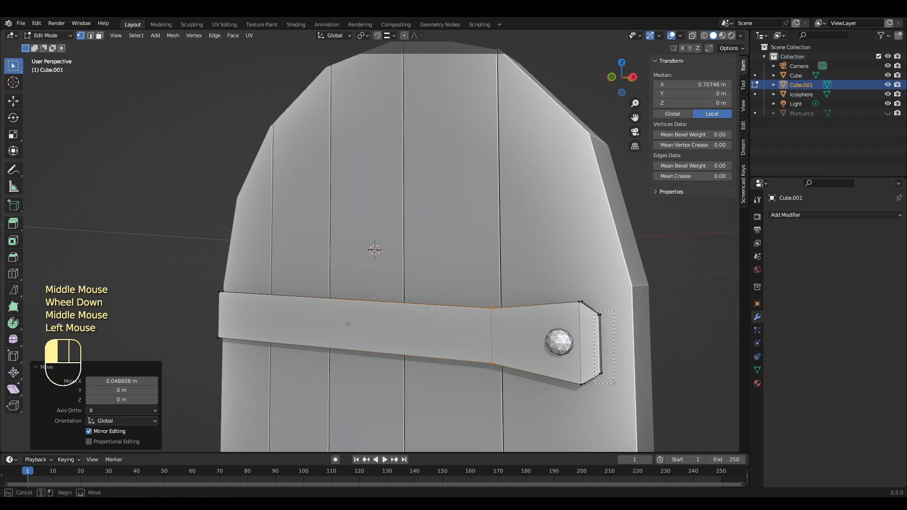
key("g")
key("x")
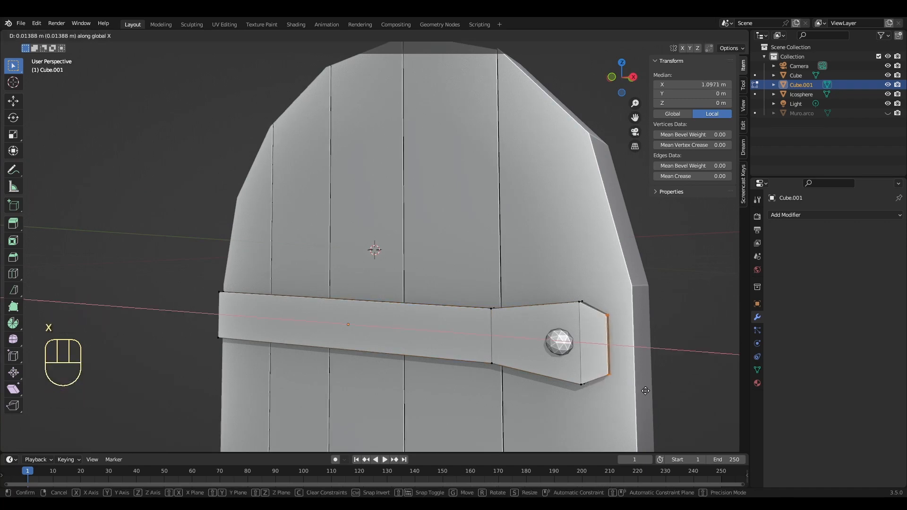
left_click(653, 391)
middle_click_drag(652, 391, 609, 371)
scroll(602, 367, "down", 2)
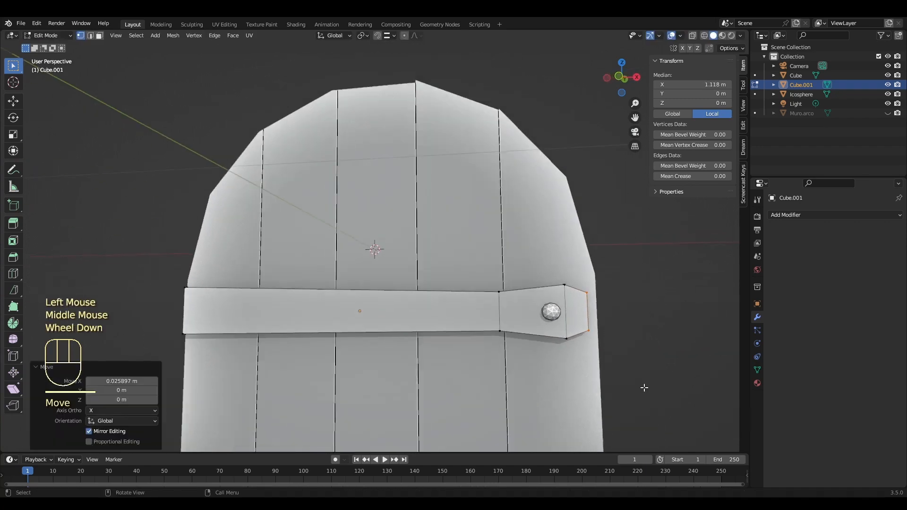
key("KP_1")
key("Tab")
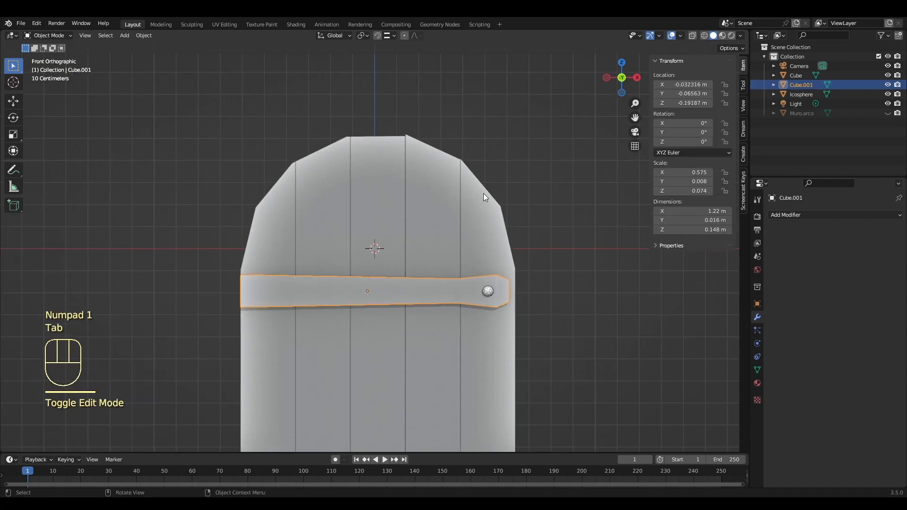
Move the dome stud about -0.013 m in X and 0.004 m in Z to centre it on the bar's tip
left_click(486, 292)
key("g")
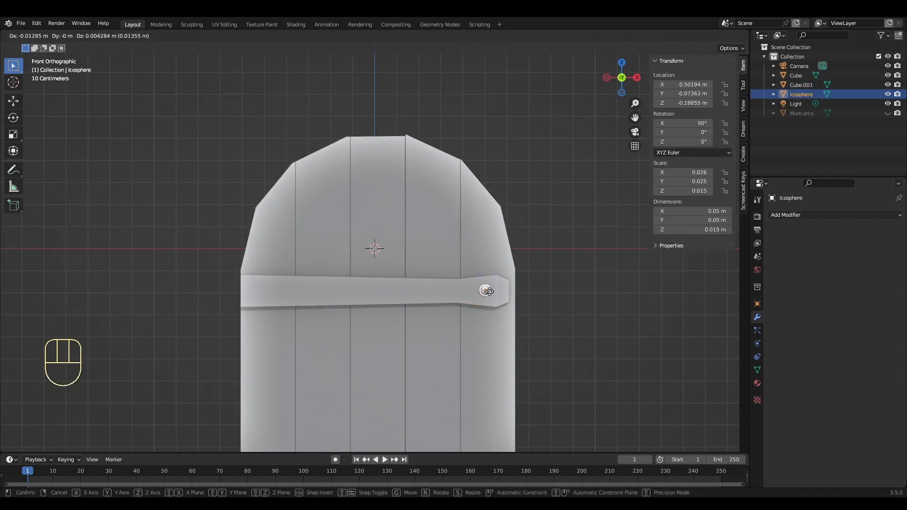
left_click(487, 292)
Duplicate the stud about -0.236 m along X and repeat the duplication three times to make a row of five
key("shift+d")
key("x")
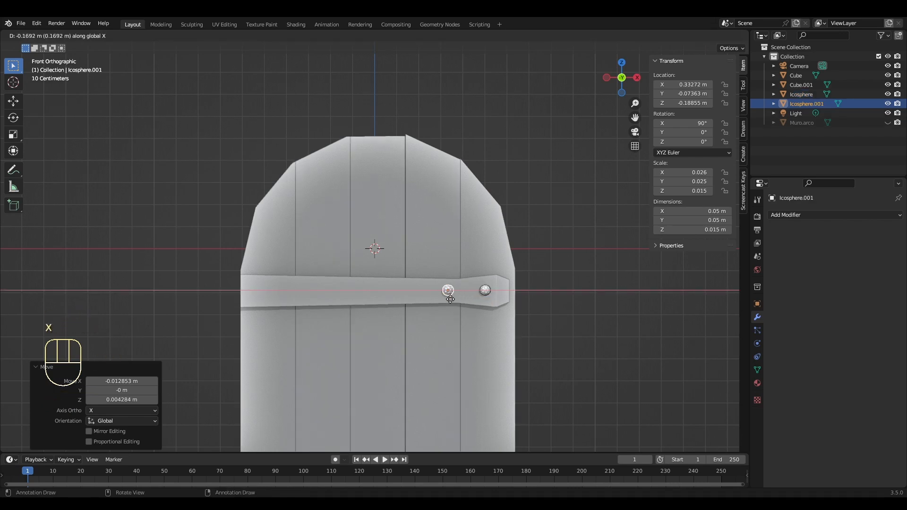
left_click(437, 299)
key("shift+r")
key("shift+r")
key("shift+r")
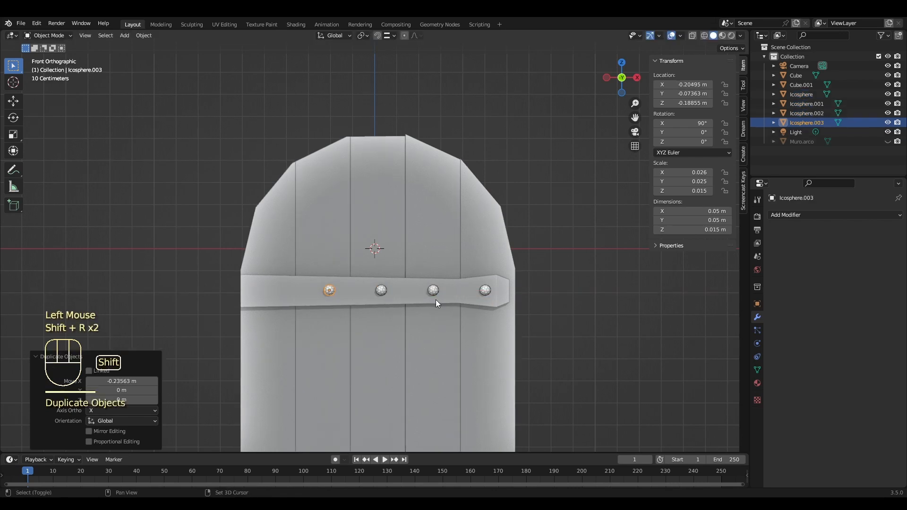
Move the middle stud about -0.017 m along X to even out the spacing
left_click(383, 290)
key("g")
key("z")
key("x")
left_click(358, 293)
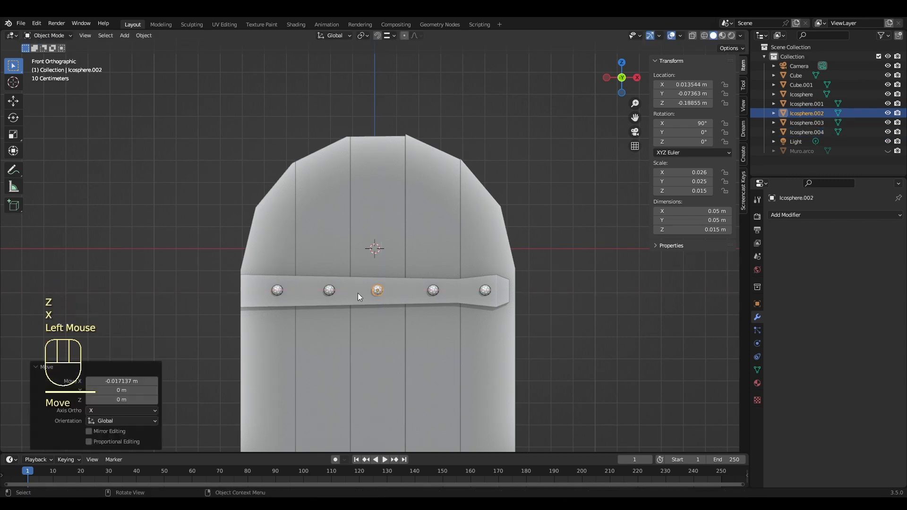
Move the fourth stud about -0.034 m and the fifth, at the bar's wide end, about -0.051 m along X
left_click(330, 290)
key("g")
key("x")
left_click(286, 293)
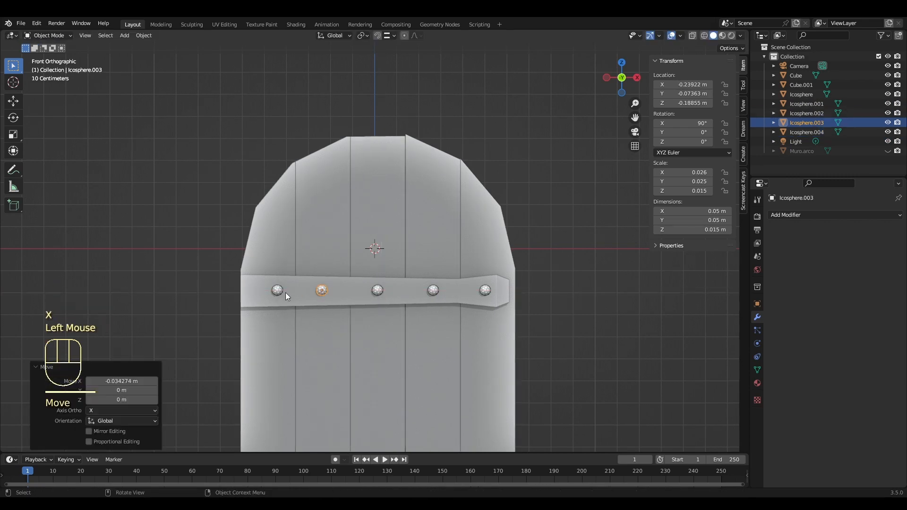
left_click(277, 291)
key("g")
key("x")
left_click(265, 292)
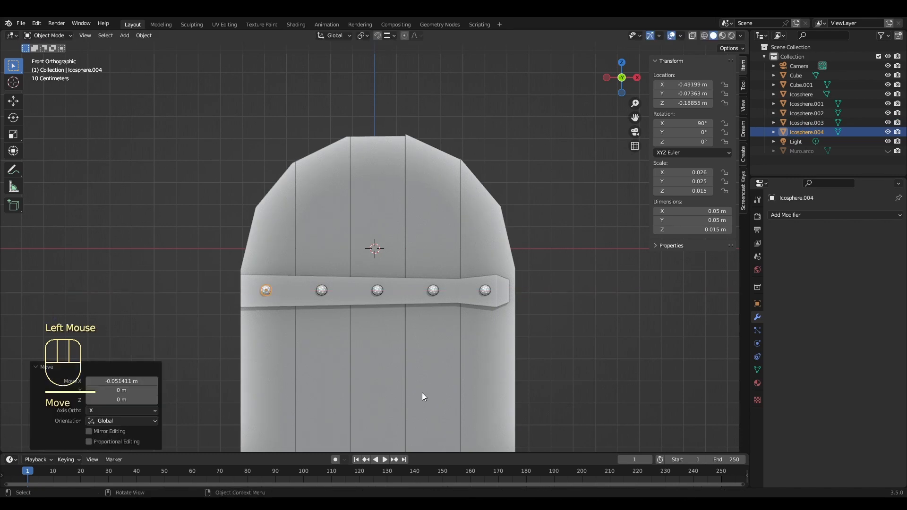
Duplicate the bar and move the copy about 0.144 m along Y to the back of the door
scroll(543, 378, "down", 2)
scroll(574, 365, "up", 4)
middle_click_drag(574, 365, 611, 379)
key("KP_1")
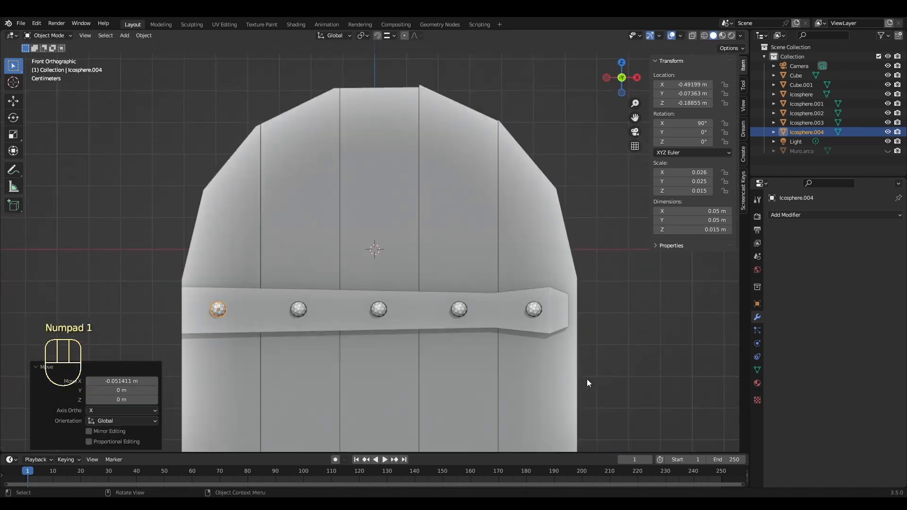
left_click(514, 305)
key("KP_3")
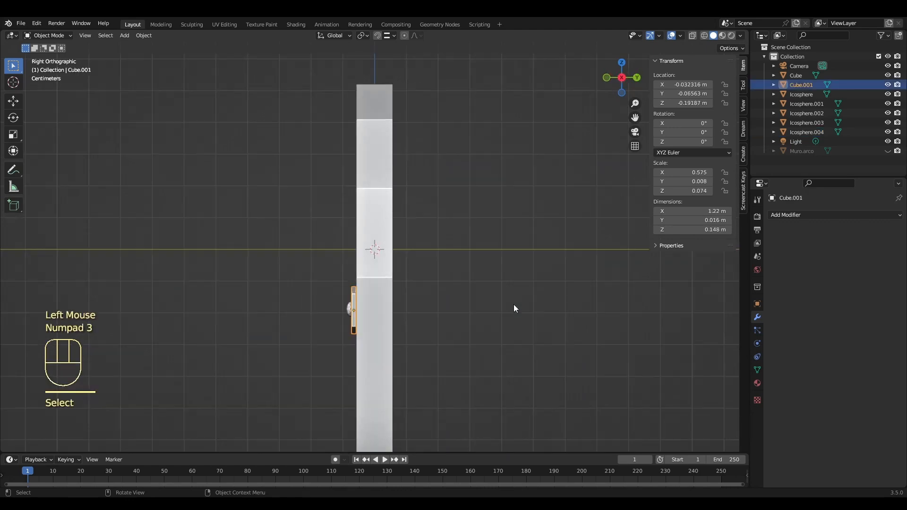
key("shift+d")
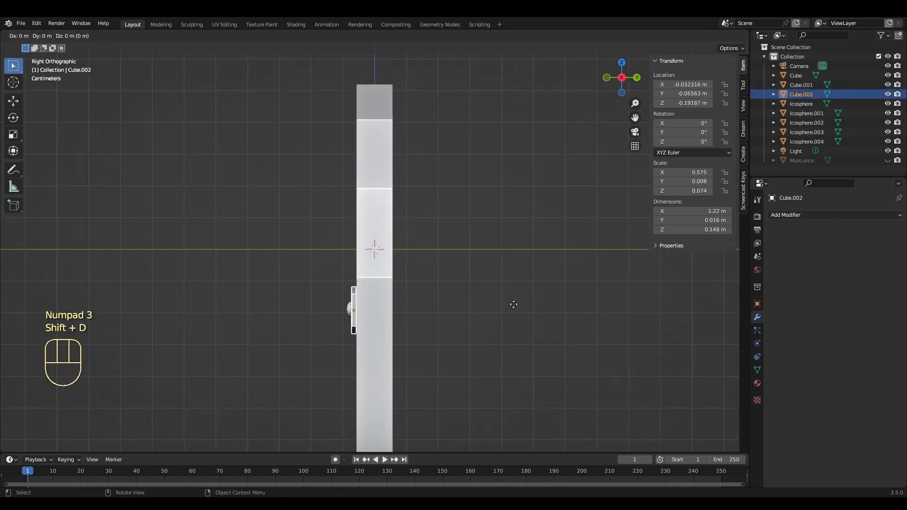
key("x")
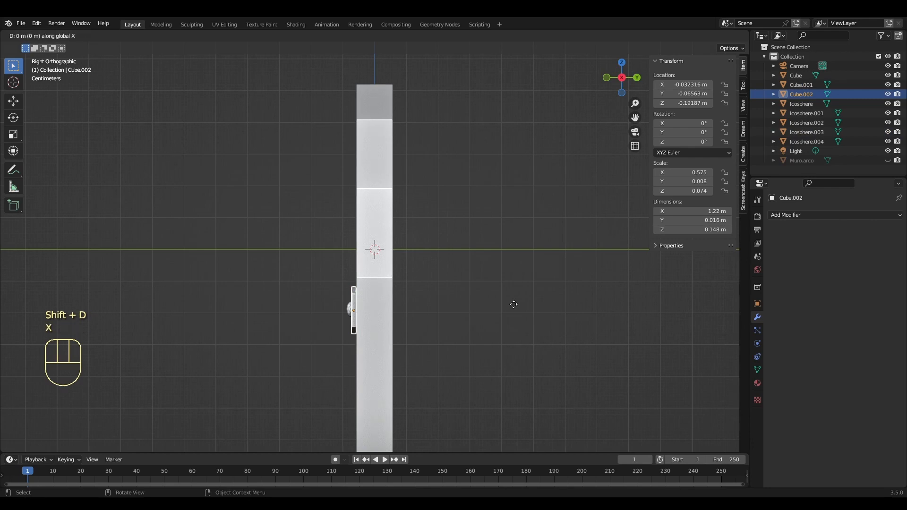
key("y")
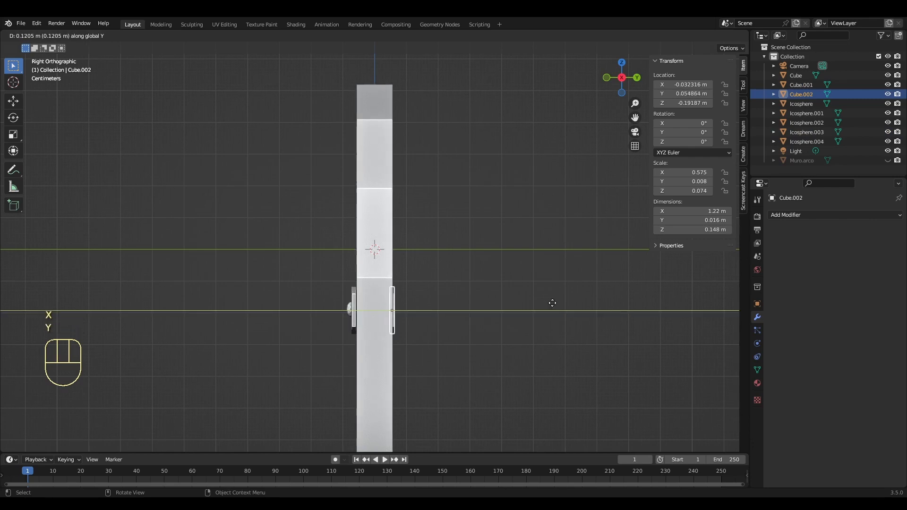
left_click(560, 304)
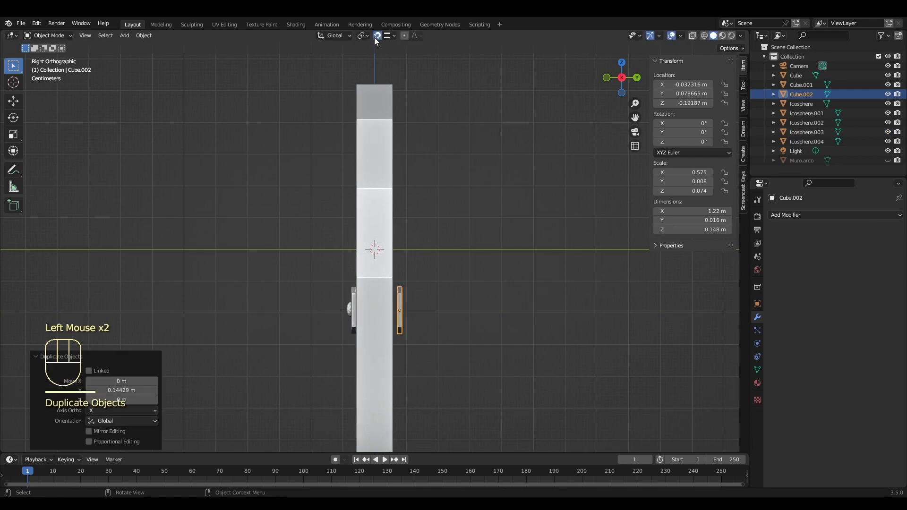
Turn snapping on and move the duplicated bar about -0.014 m along Y onto the door's back face
key("g")
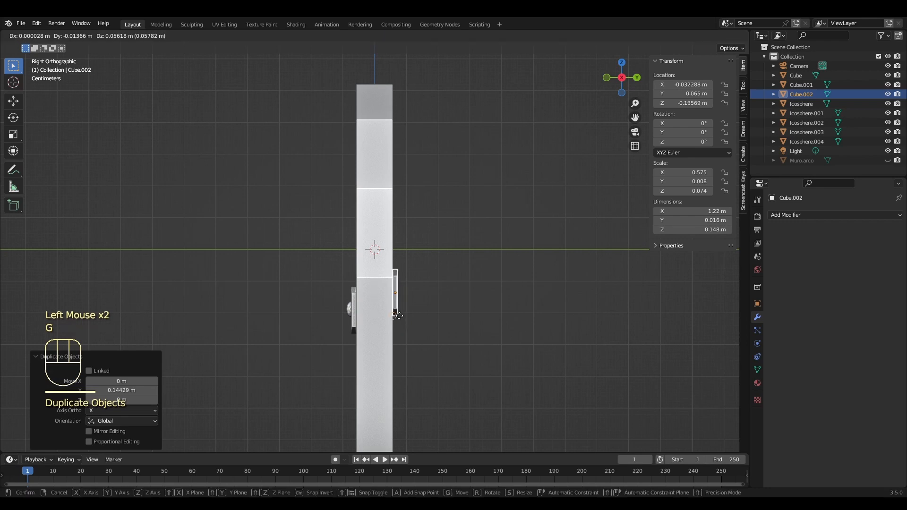
key("x")
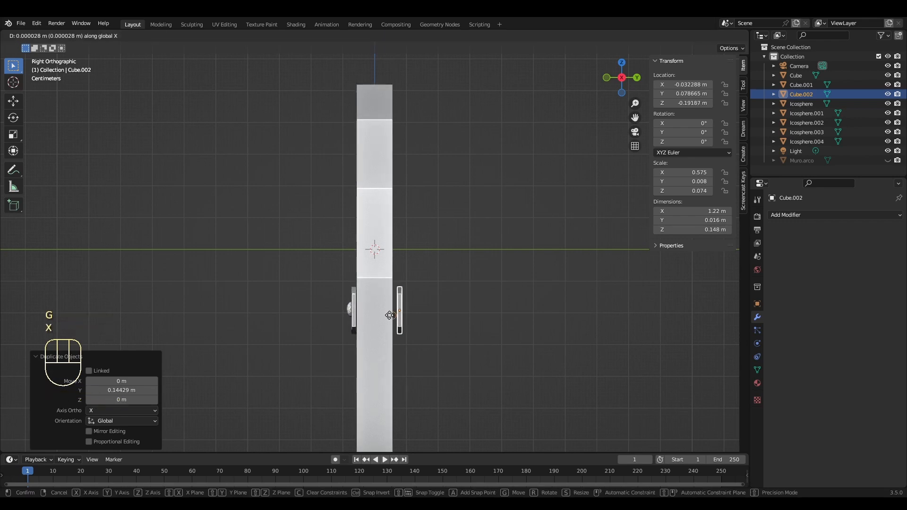
left_click(391, 300)
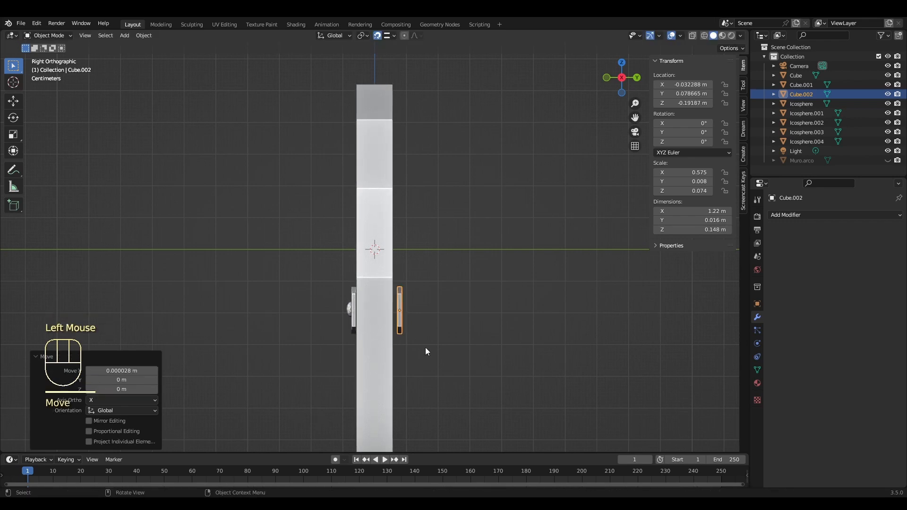
middle_click_drag(426, 348, 403, 375)
scroll(397, 364, "up", 2)
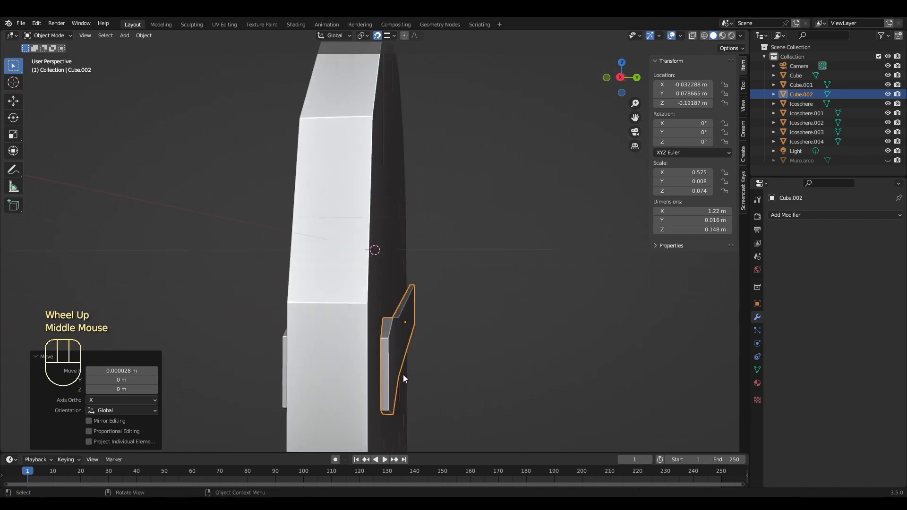
key("g")
key("x")
key("x")
key("y")
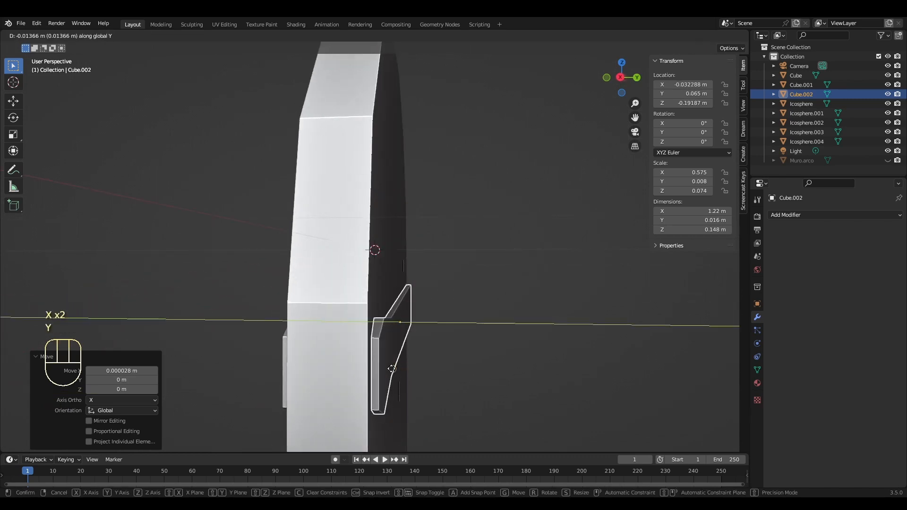
left_click(378, 373)
Select the five front studs and duplicate them about 0.170 m along Y behind the rear bar
scroll(458, 408, "up", 1)
middle_click_drag(459, 407, 575, 421)
scroll(465, 400, "down", 1)
left_click(206, 315)
left_click(280, 321, "shift")
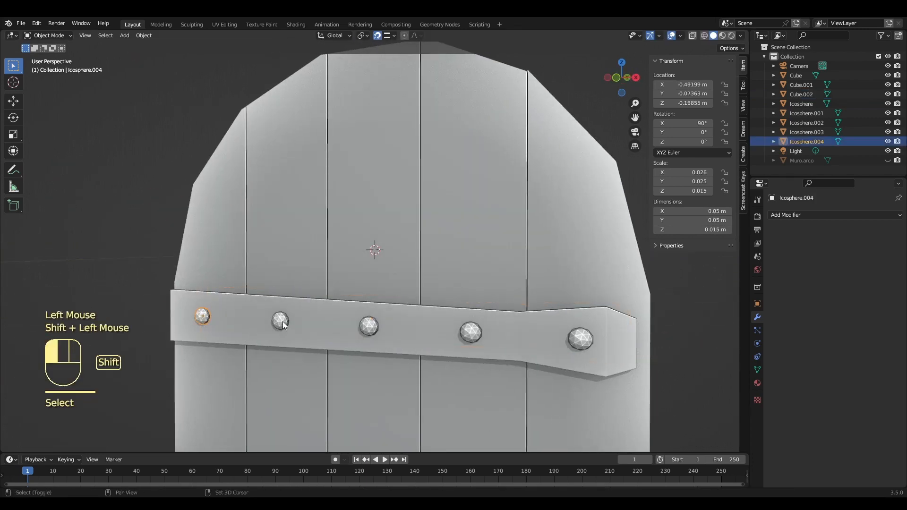
left_click(369, 327, "shift")
left_click(470, 332, "shift")
left_click(580, 338, "shift")
key("KP_3")
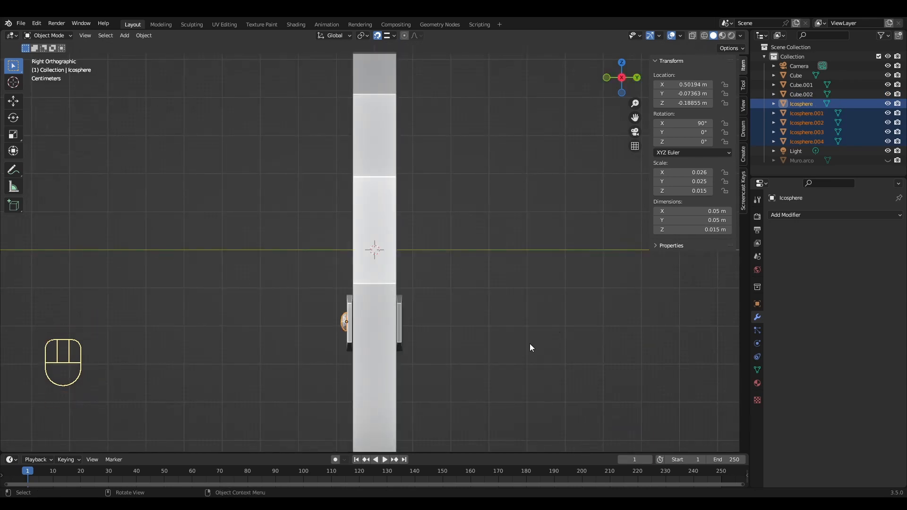
key("shift+d")
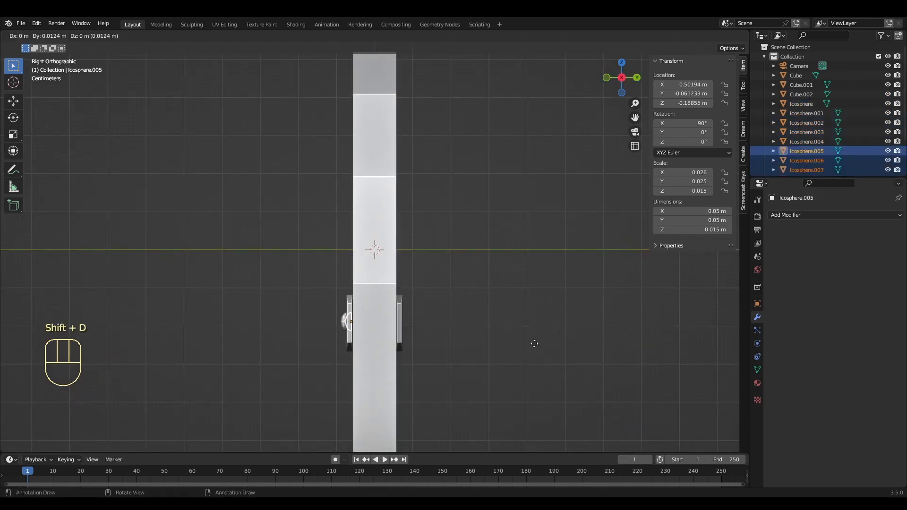
key("y")
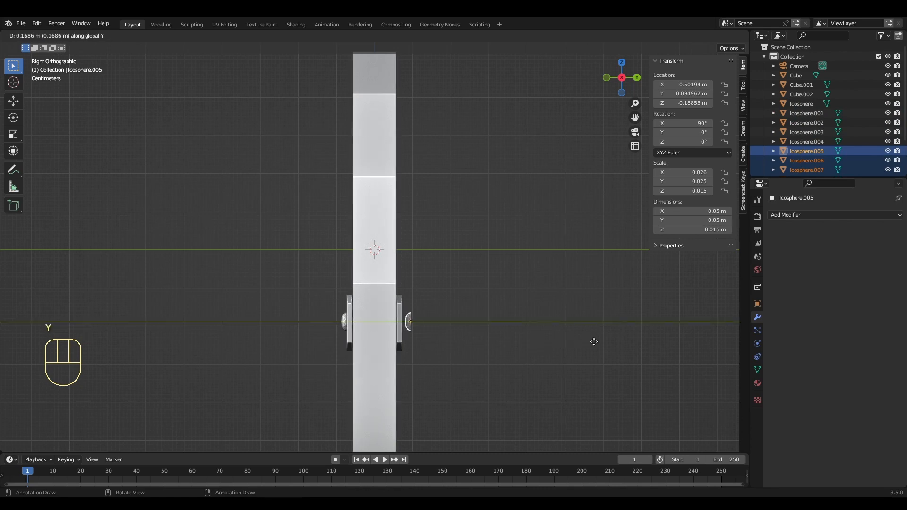
left_click(594, 343)
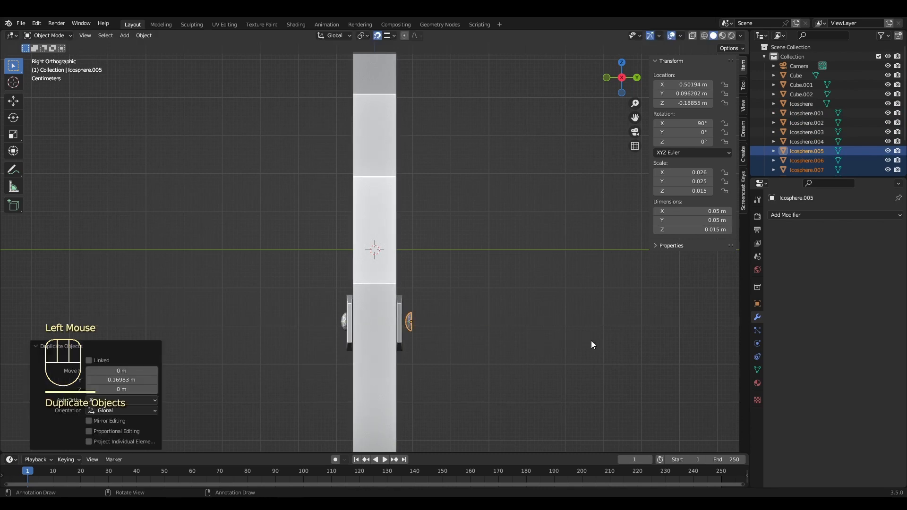
Rotate the duplicated studs 180° in the right side view and snap them about -0.023 m along Y onto the rear bar
key("r")
key("KP_1")
key("KP_8")
key("KP_0")
key("KP_Enter")
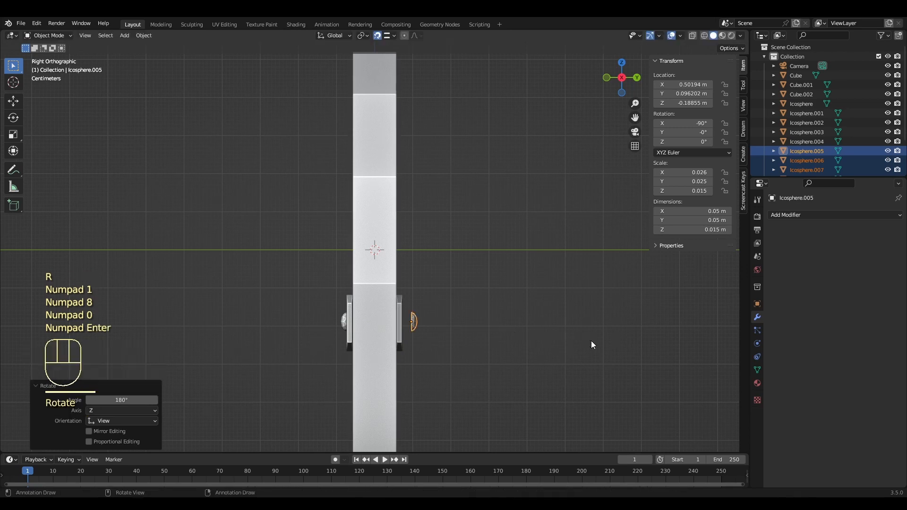
key("g")
key("y")
left_click(410, 321)
Add the rear bar to the selected back studs and join them into one object
mouse_move(500, 370)
middle_mouse_down()
mouse_move(391, 371)
mouse_move(435, 361)
mouse_move(424, 356)
mouse_move(507, 363)
middle_mouse_up()
scroll(443, 360, "down", 2)
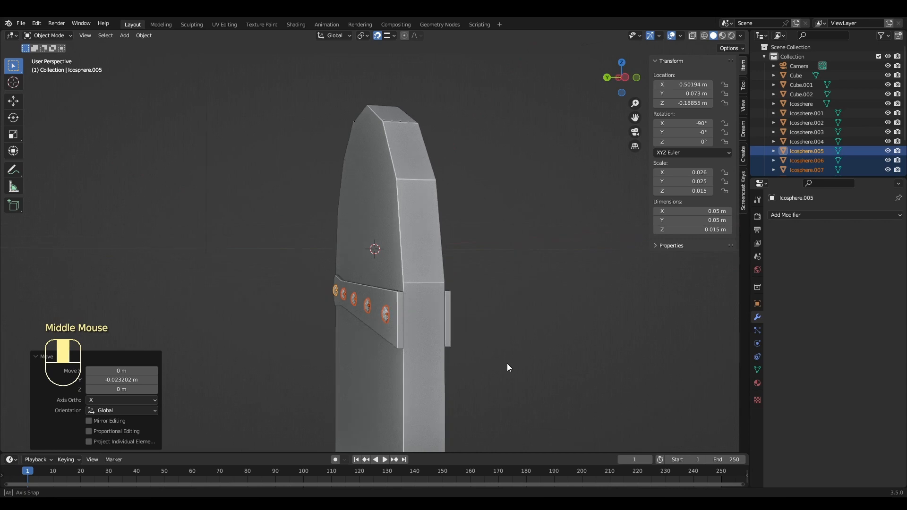
left_click(377, 299, "shift")
right_click(376, 297)
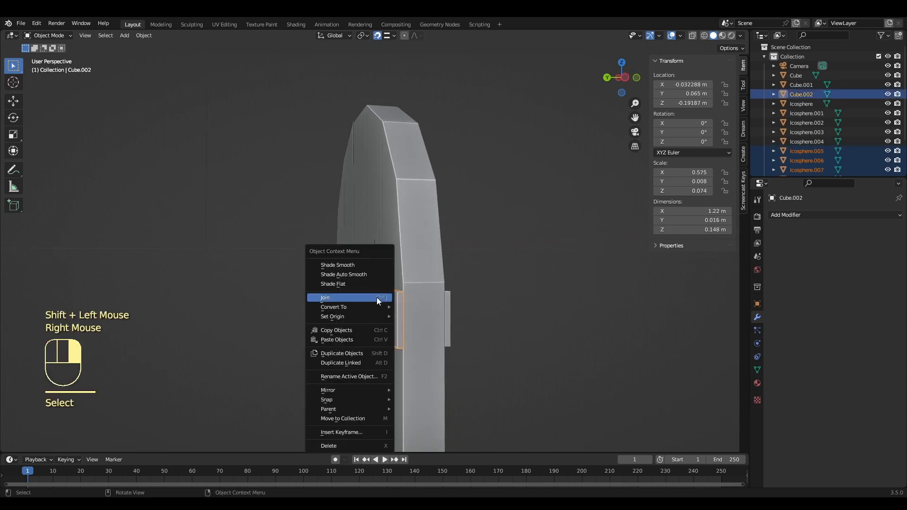
left_click(377, 297)
Select the five front studs and the front bar, and join them into one object
middle_click_drag(377, 301, 324, 336)
left_click(305, 327)
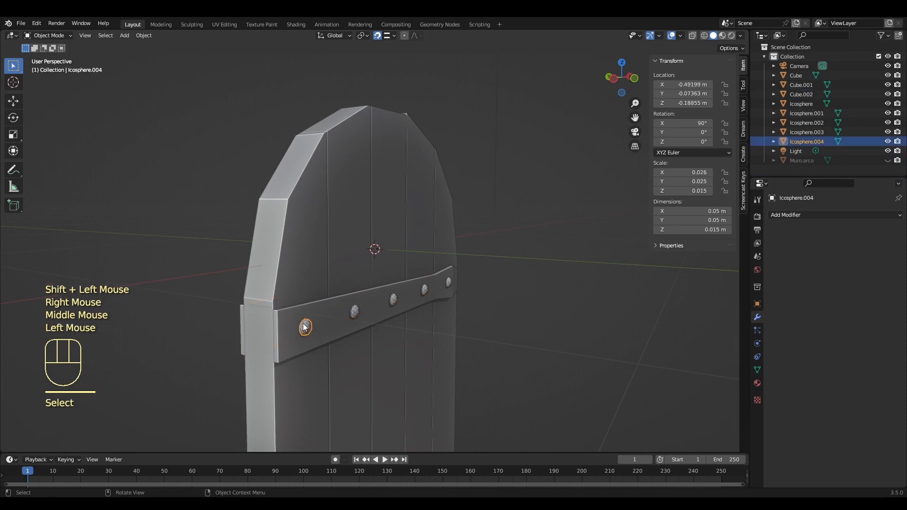
left_click(358, 313, "shift")
left_click(394, 299, "shift")
left_click(425, 290, "shift")
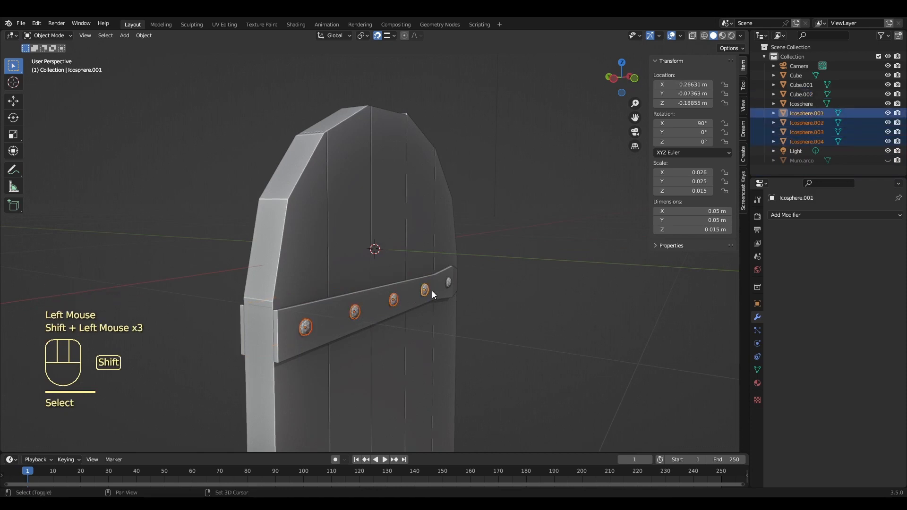
left_click(450, 282, "shift")
left_click(393, 286, "shift")
right_click(393, 286)
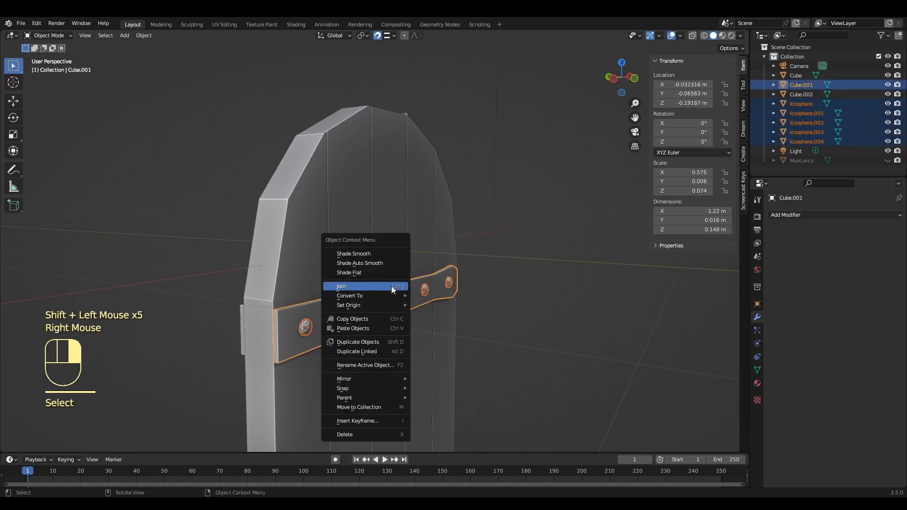
left_click(391, 286)
Select both studded bars and duplicate them about 0.83 m down along Z, near the bottom of the door
key("KP_1")
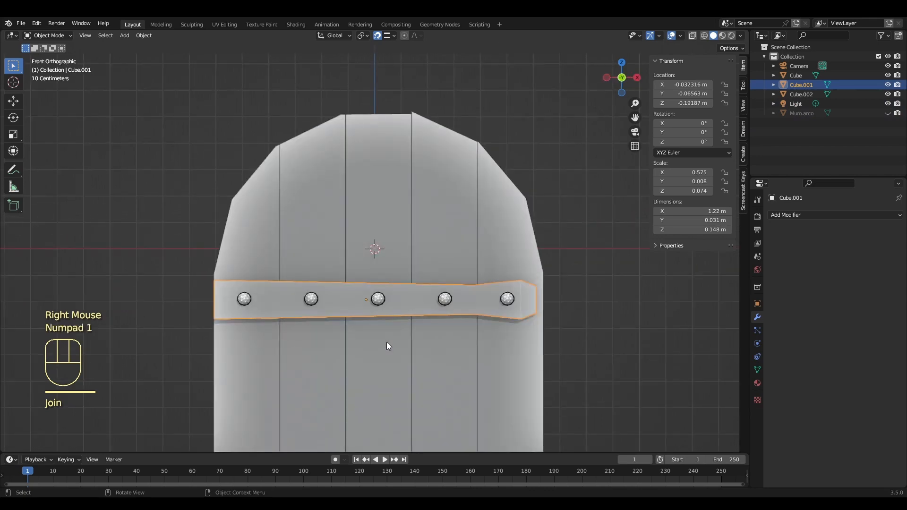
middle_click_drag(387, 344, 381, 310)
left_click(381, 310, "shift")
key("KP_1")
scroll(502, 338, "down", 4)
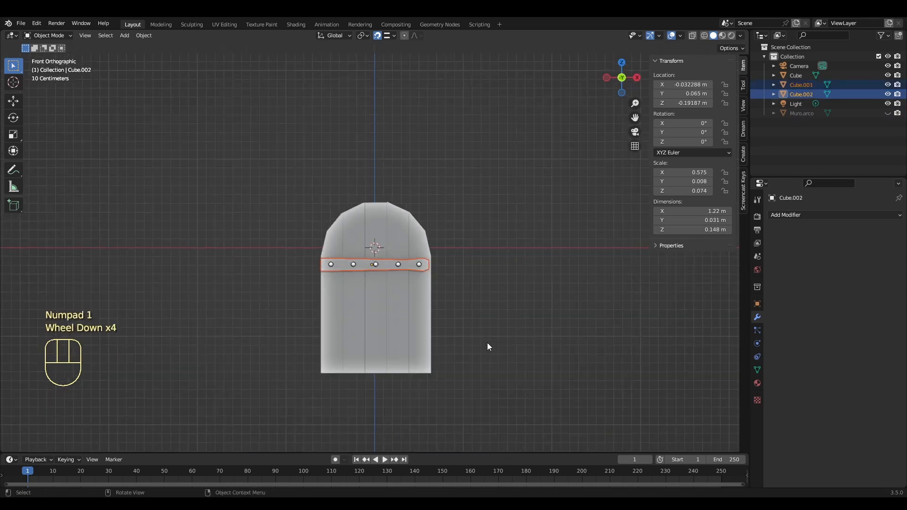
key("g")
key("z")
right_click(478, 407)
key("shift+d")
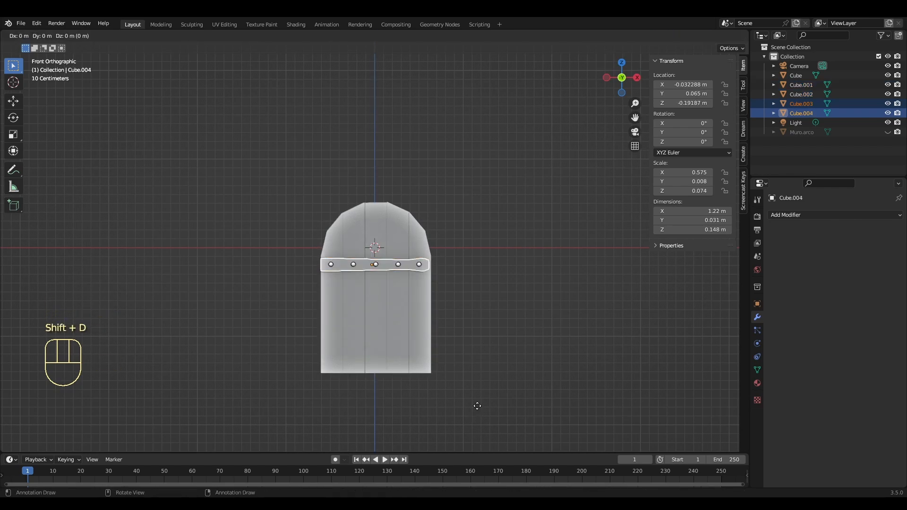
key("z")
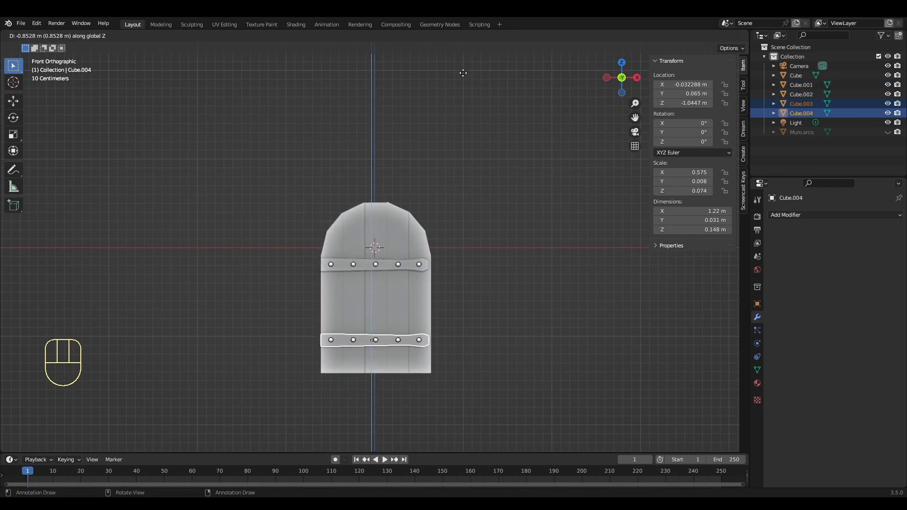
left_click(463, 70)
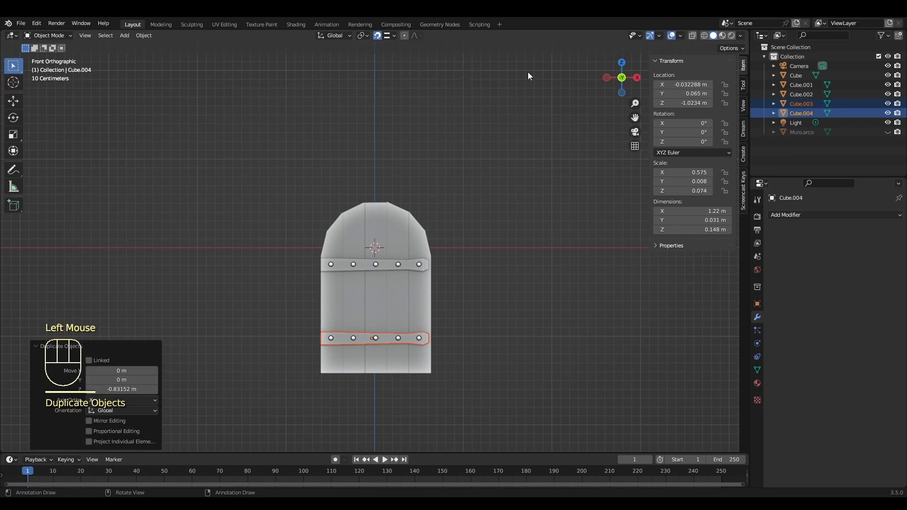
Add a torus with 8 major segments and 6 minor segments
scroll(496, 213, "up", 2)
mouse_move(491, 302)
middle_mouse_down()
mouse_move(470, 320)
mouse_move(483, 302)
middle_mouse_up()
key("KP_1")
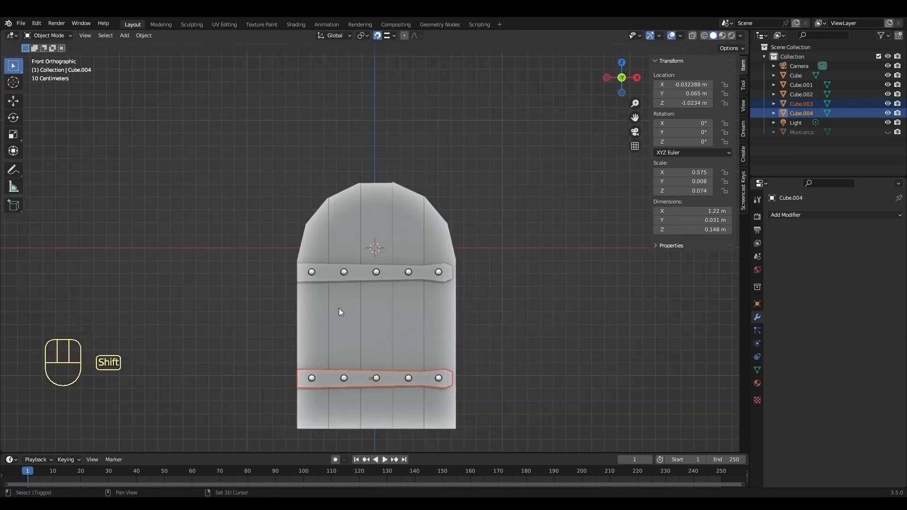
key("shift+a")
mouse_move(341, 303)
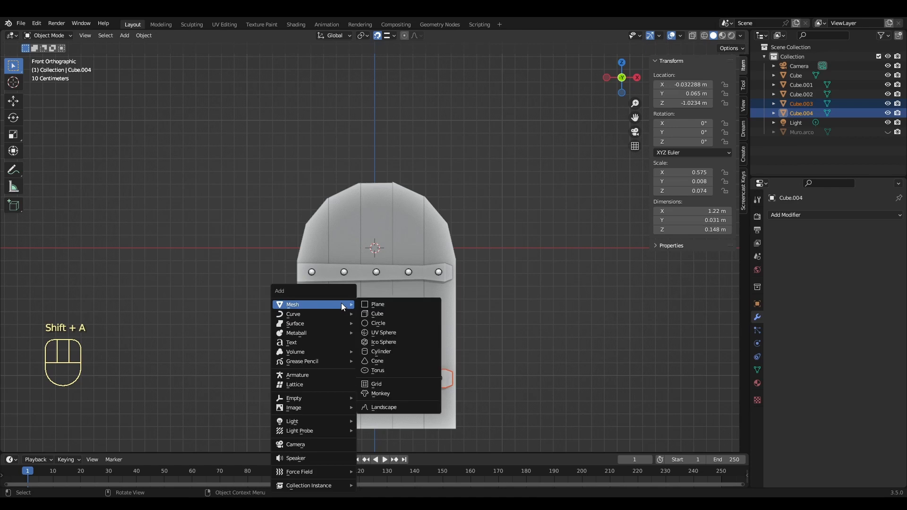
left_click(385, 371)
left_click(131, 314)
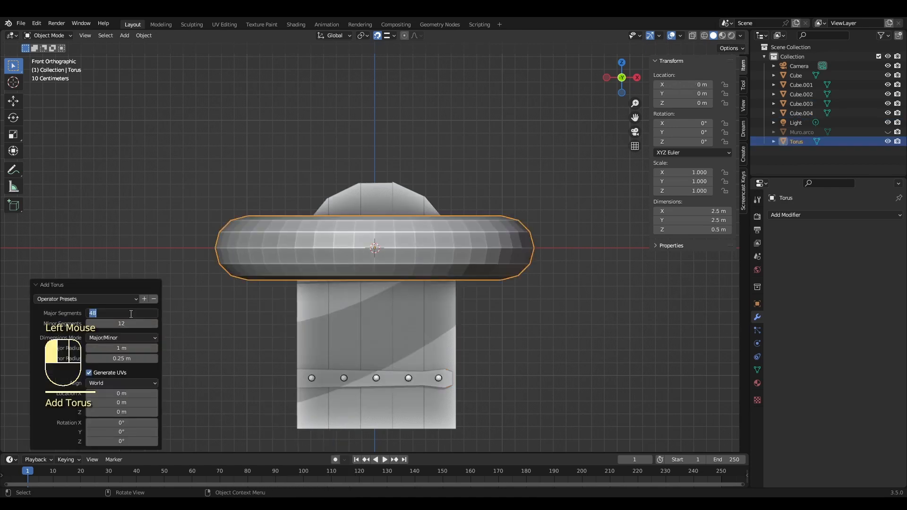
type("6")
type("8")
key("Return")
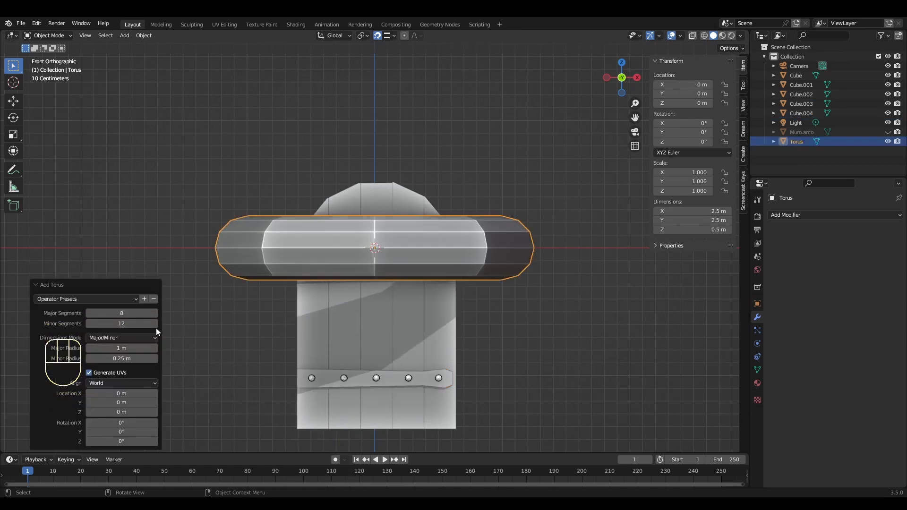
left_click(150, 324)
type("6")
key("Return")
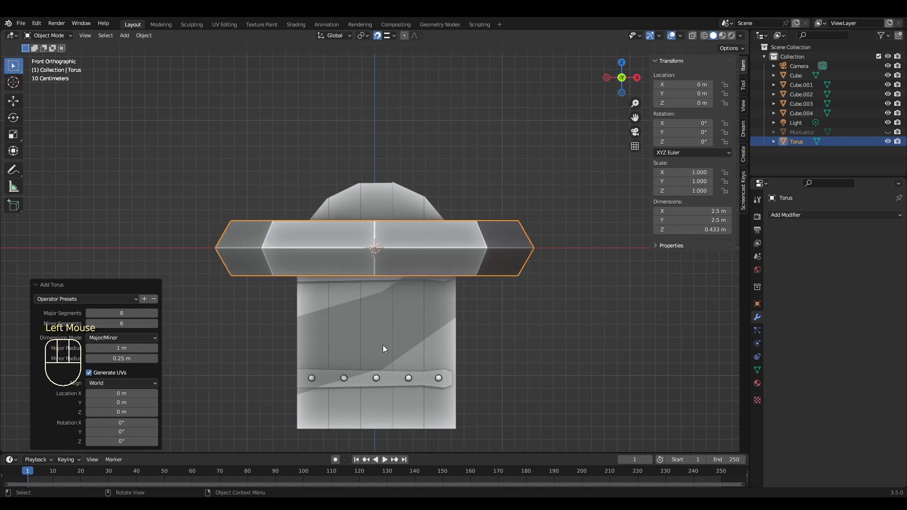
Rotate the torus 90° in the right side view and apply all its transforms
left_click(518, 341)
key("KP_3")
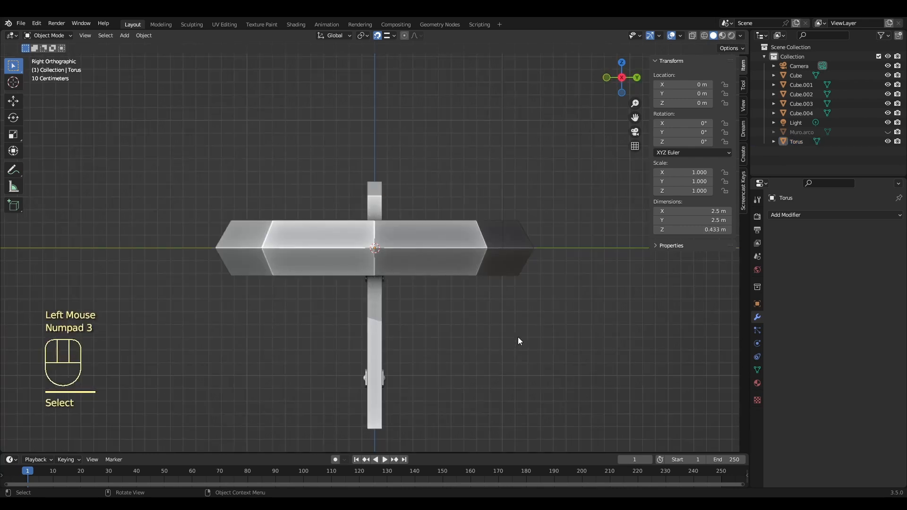
key("r")
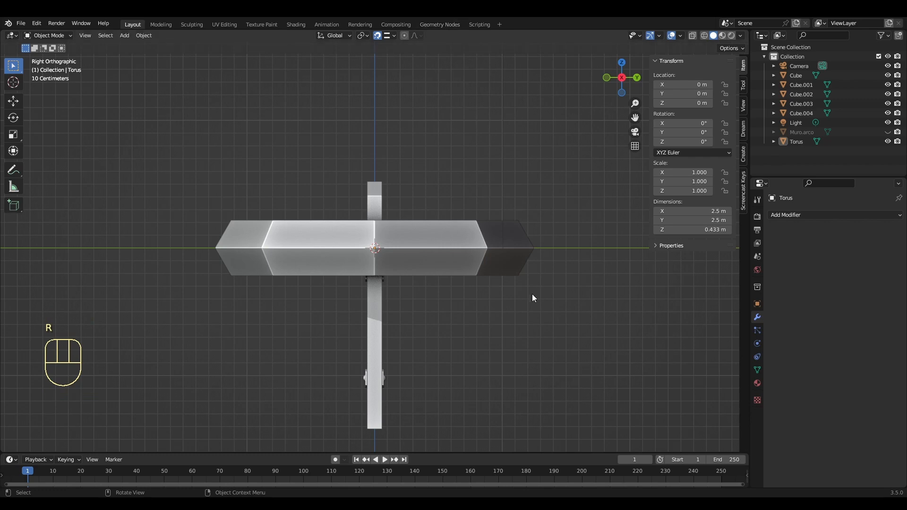
key("r")
left_click(432, 249)
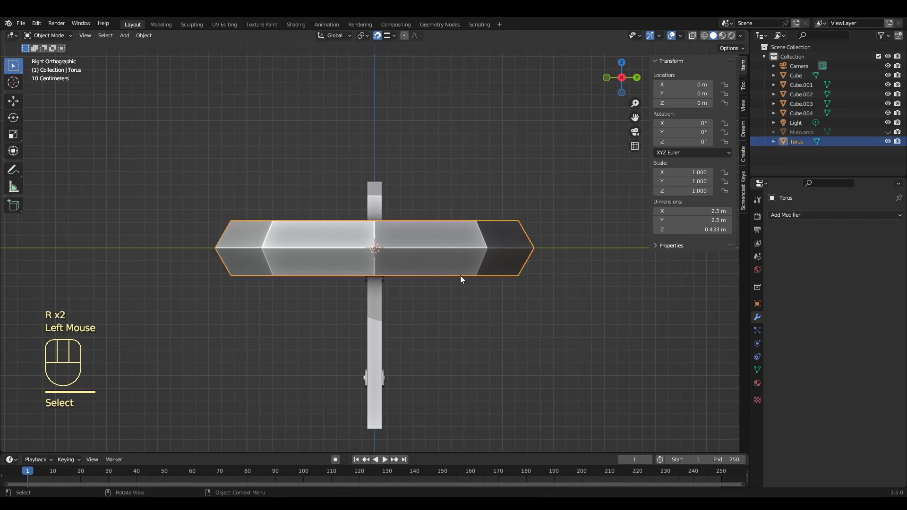
key("r")
key("KP_9")
key("KP_0")
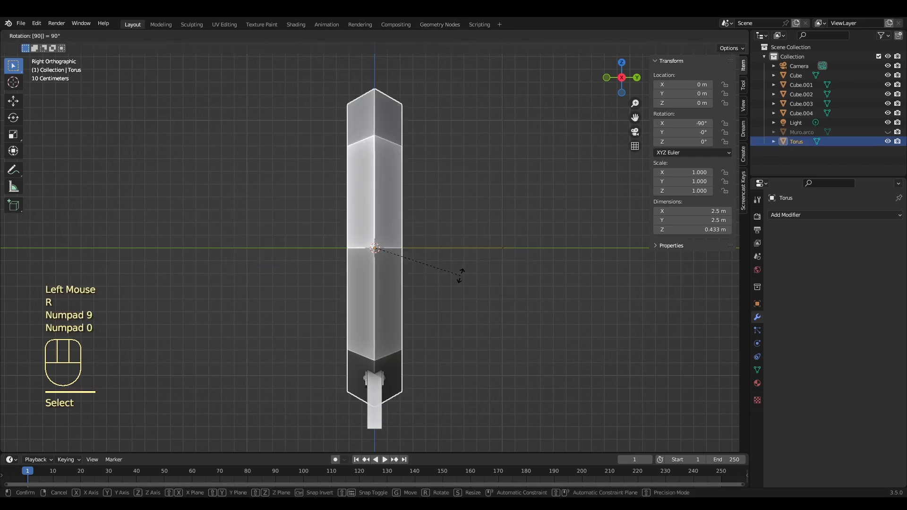
key("KP_Enter")
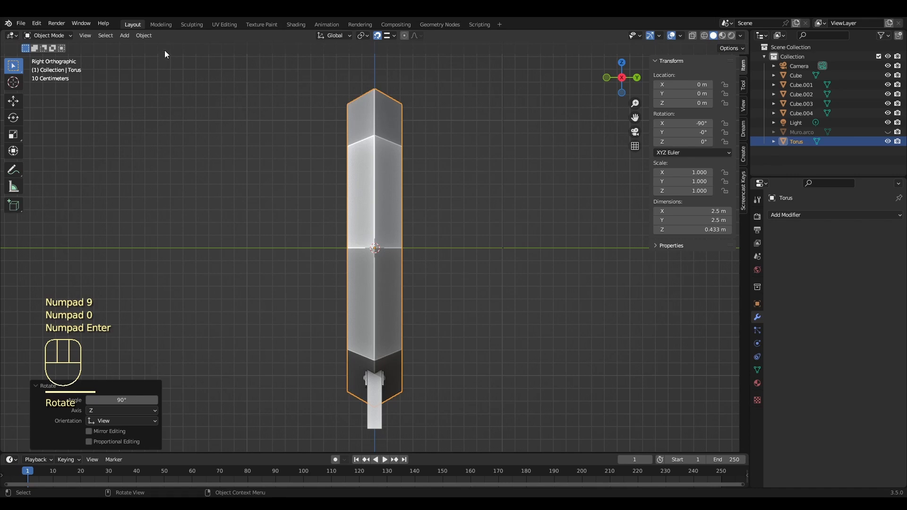
left_click(150, 36)
mouse_move(228, 84)
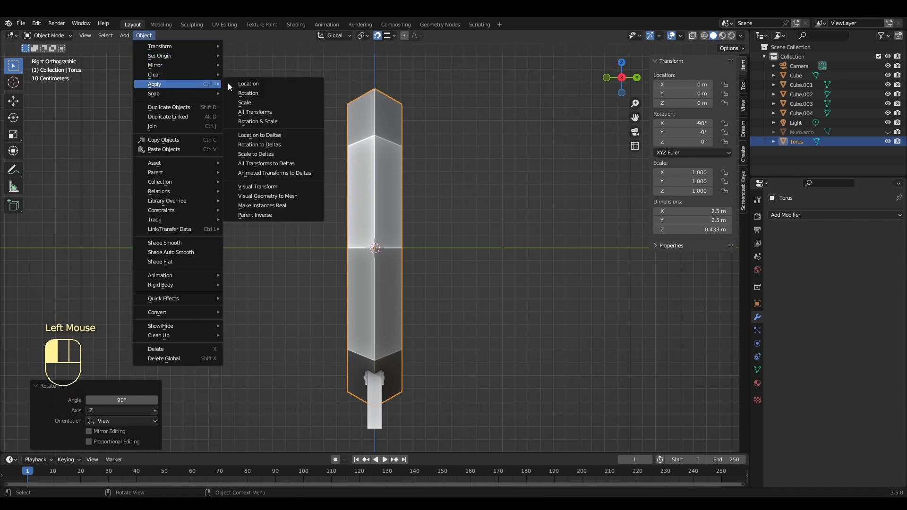
left_click(249, 111)
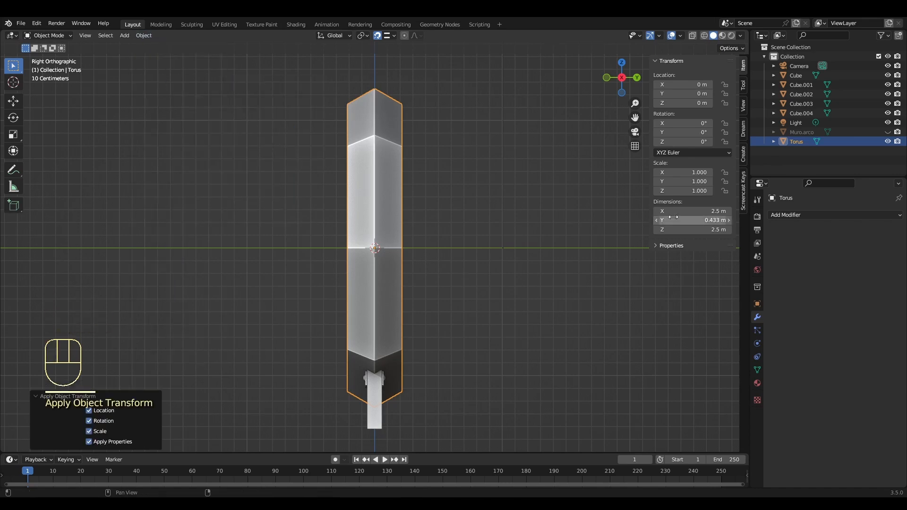
Set the torus dimensions to 0.18 m in X, 0.03 m in Y and 0.18 m in Z
left_click(689, 212)
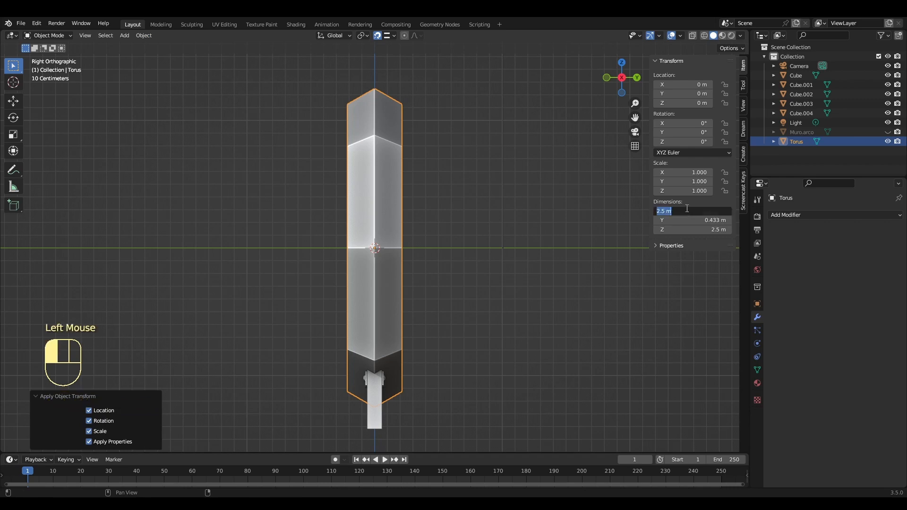
type("0.18")
key("Return")
left_click(693, 221)
type("0.03")
key("Return")
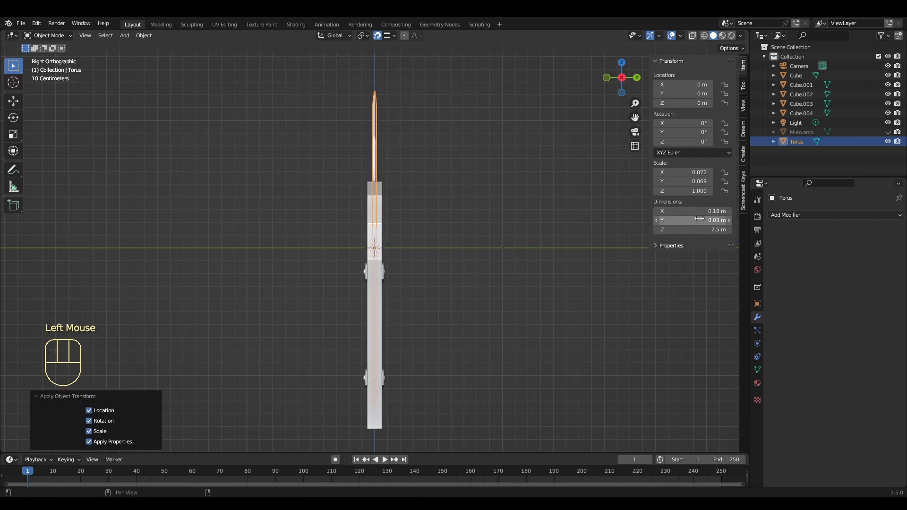
left_click(701, 229)
type("0.18")
key("Return")
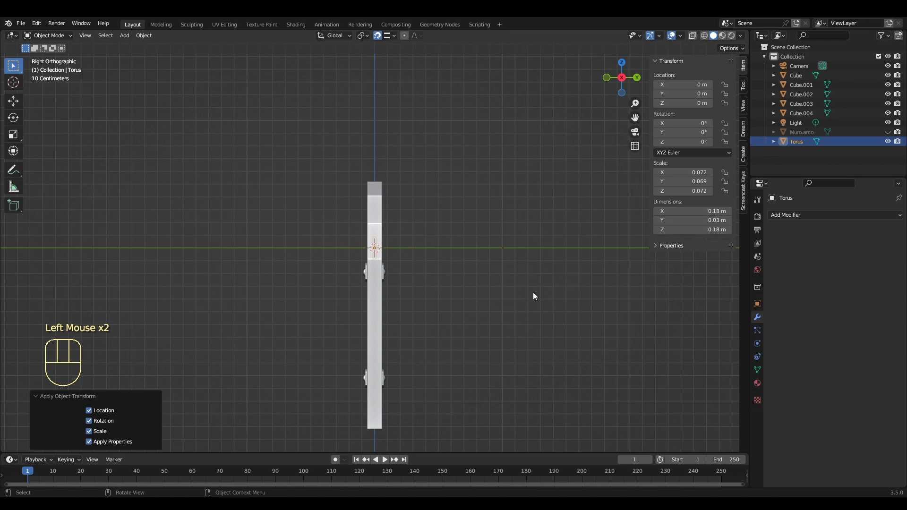
Move the torus about -0.115 m along Y and -0.596 m along Z, in front of the door between the bars
key("g")
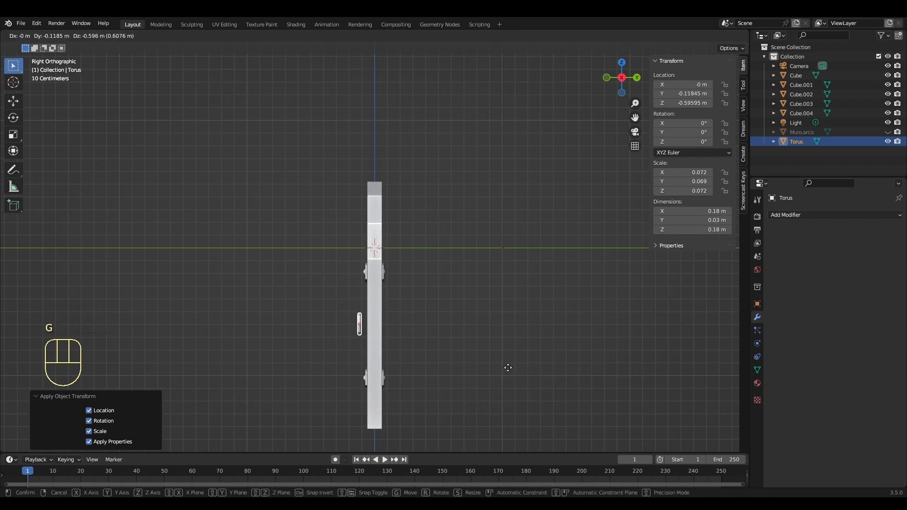
left_click(508, 368)
key("KP_Decimal")
scroll(520, 336, "down", 2)
mouse_move(449, 341)
middle_mouse_down()
mouse_move(520, 336)
mouse_move(418, 335)
mouse_move(451, 339)
middle_mouse_up()
scroll(452, 338, "down", 3)
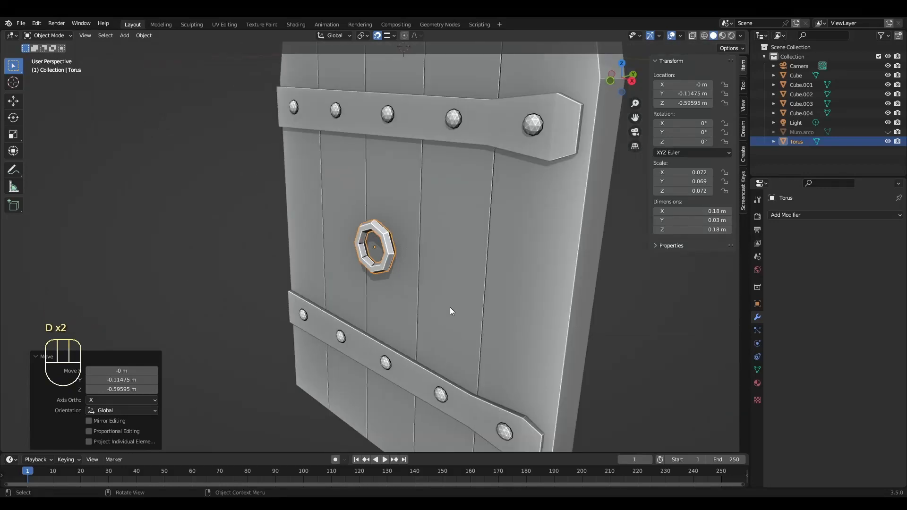
Duplicate the ring in place and set the copy's dimensions to 0.03 m in X, 0.07 m in Y and 0.07 m in Z
key("shift+d")
right_click(420, 278)
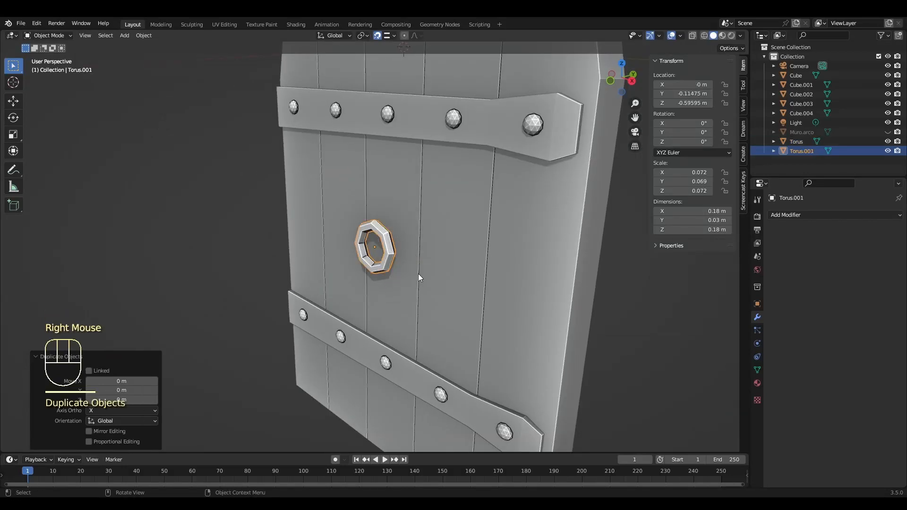
left_click(704, 211)
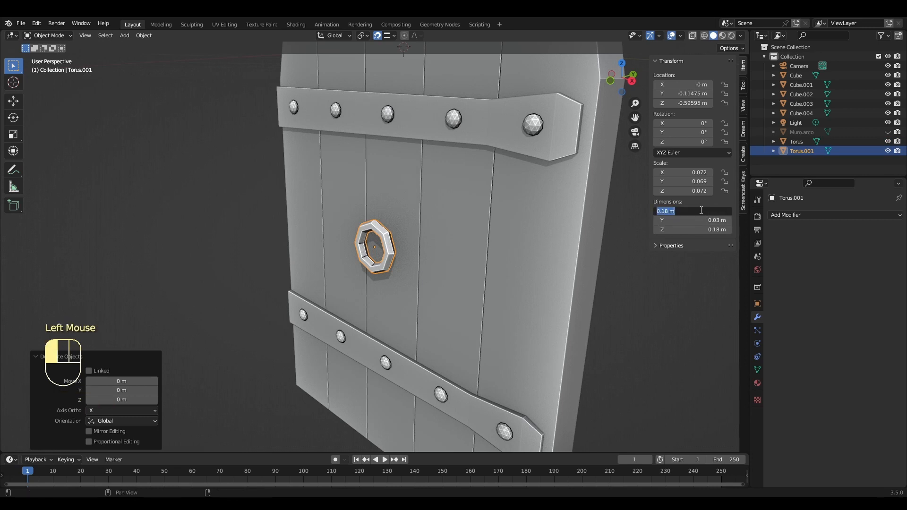
type(".03")
key("Return")
left_click(704, 220)
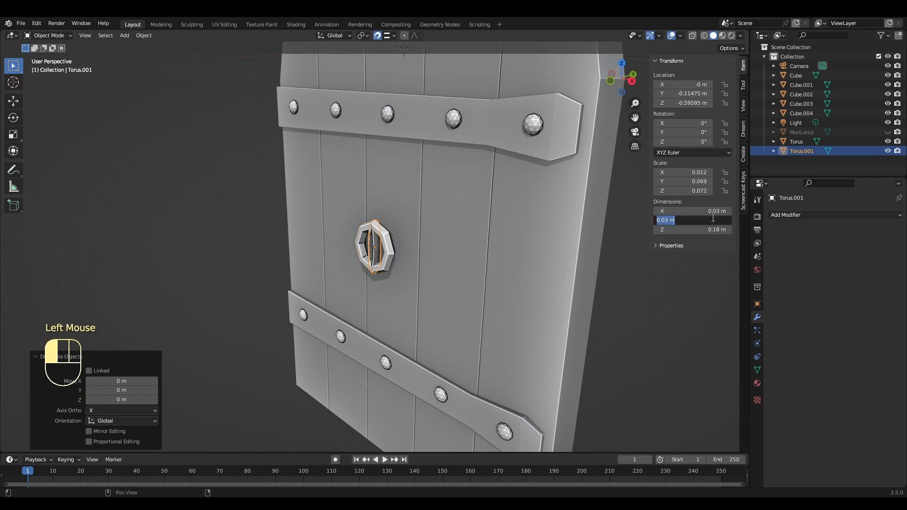
type(".07")
key("Return")
double_click(709, 231)
type(".07")
key("Return")
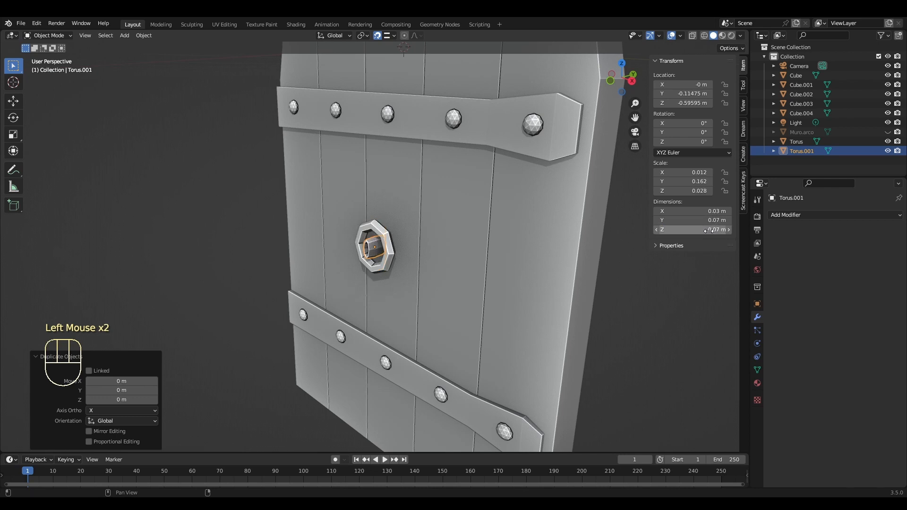
Change the duplicated ring's dimensions to 0.07 m in X and 0.03 m in Y
middle_click_drag(468, 256, 498, 245)
scroll(466, 260, "up", 4)
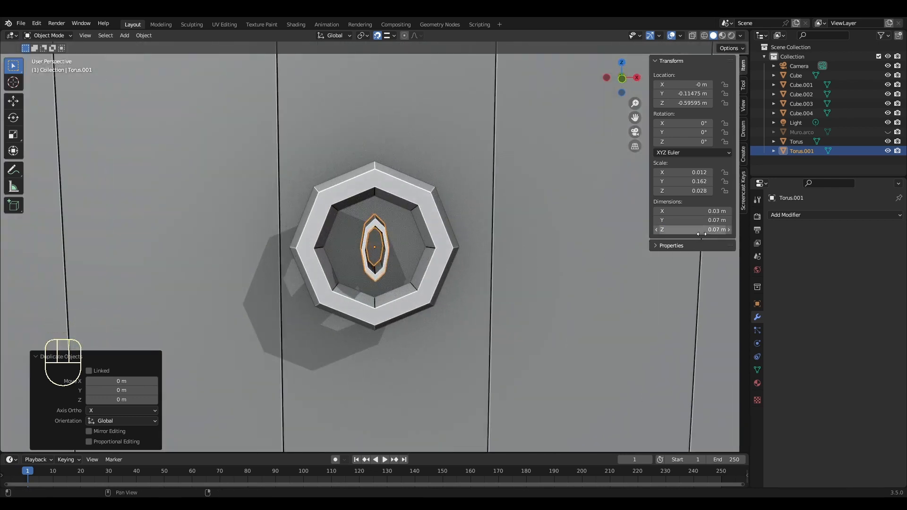
left_click(718, 211)
type(".07")
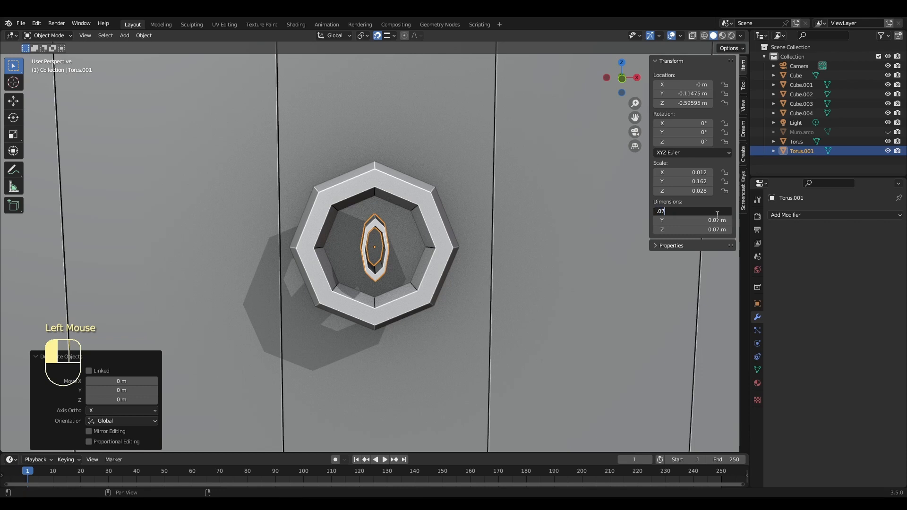
key("Return")
left_click(717, 220)
type(".03")
key("Return")
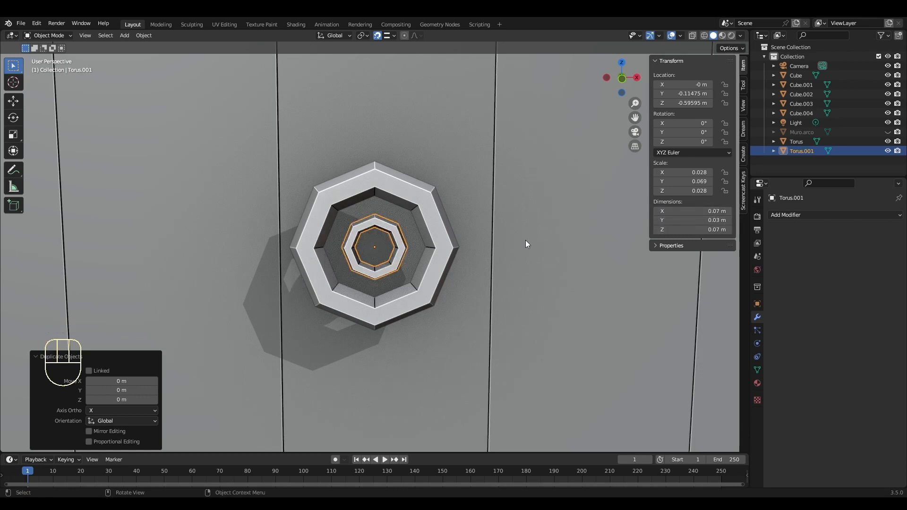
key("KP_3")
key("r")
key("KP_9")
key("KP_0")
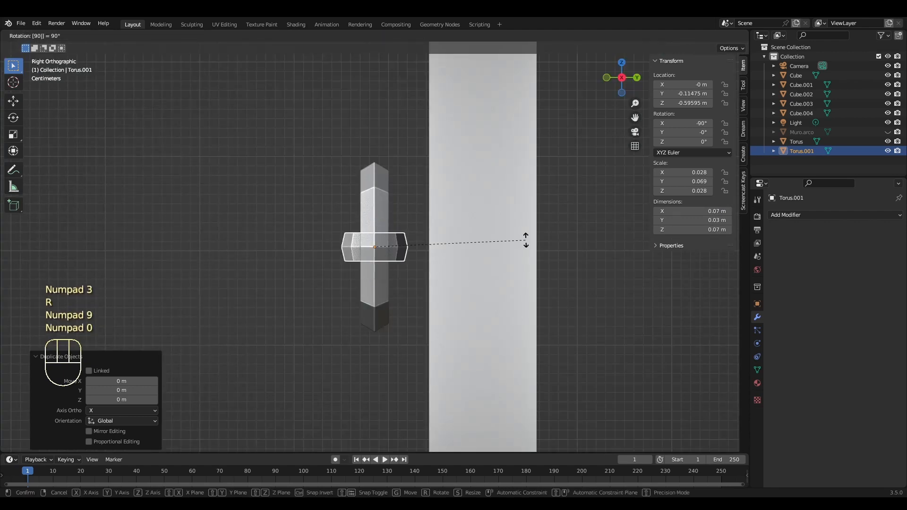
key("Escape")
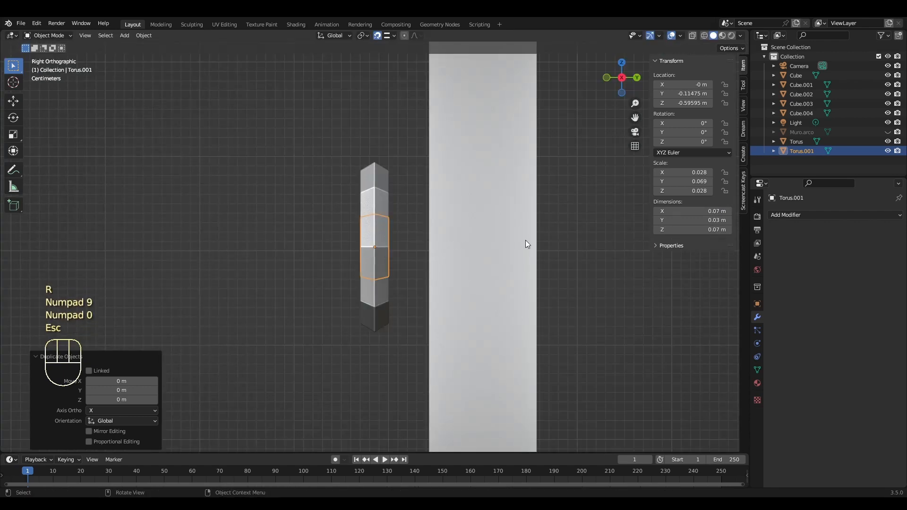
Rotate the small ring 90° about Z and raise it about 0.073 m along Z so it loops around the large ring's upper edge
key("r")
type("z")
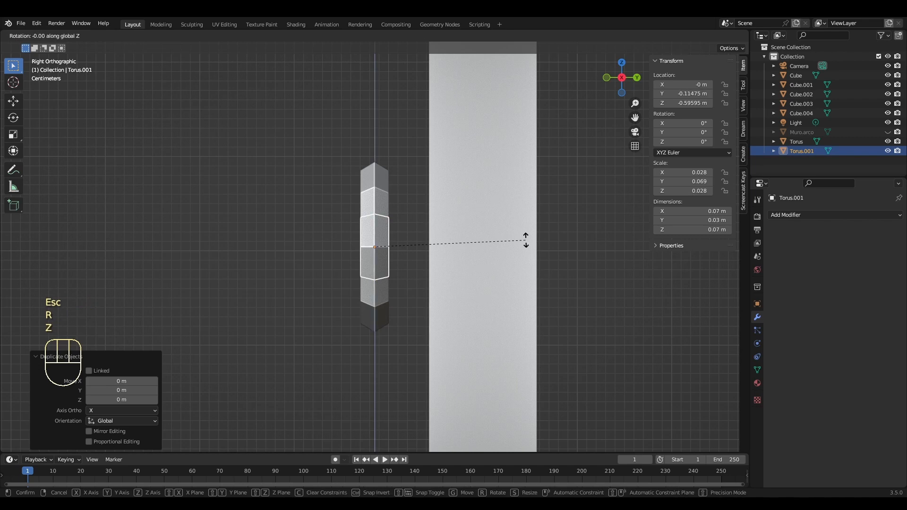
type("90")
key("KP_Enter")
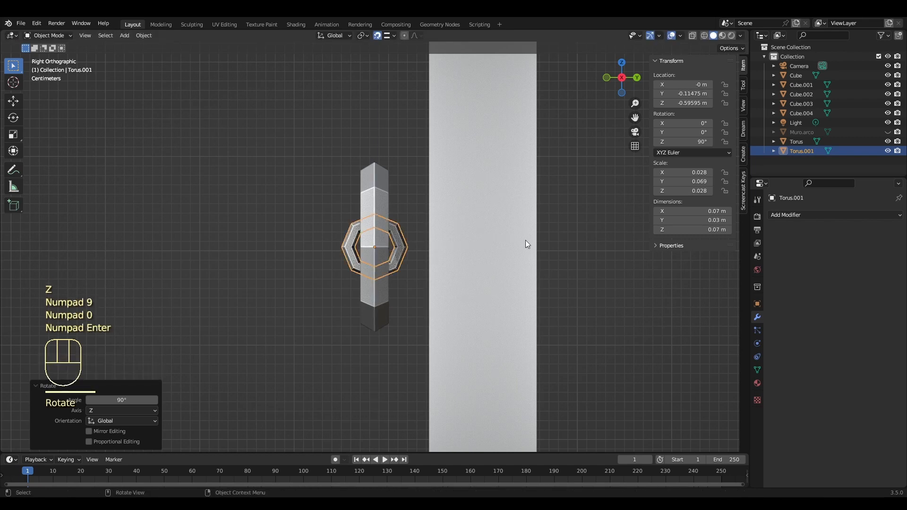
key("g")
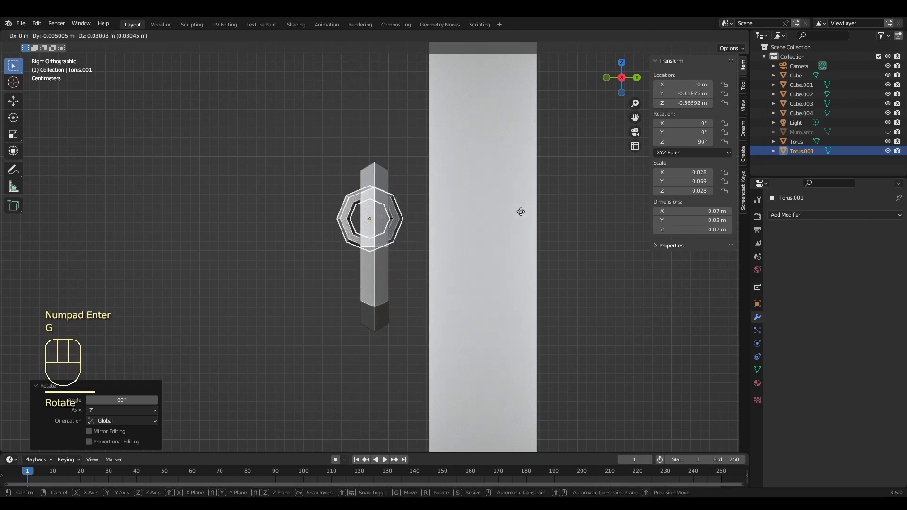
key("x")
key("z")
left_click(522, 185)
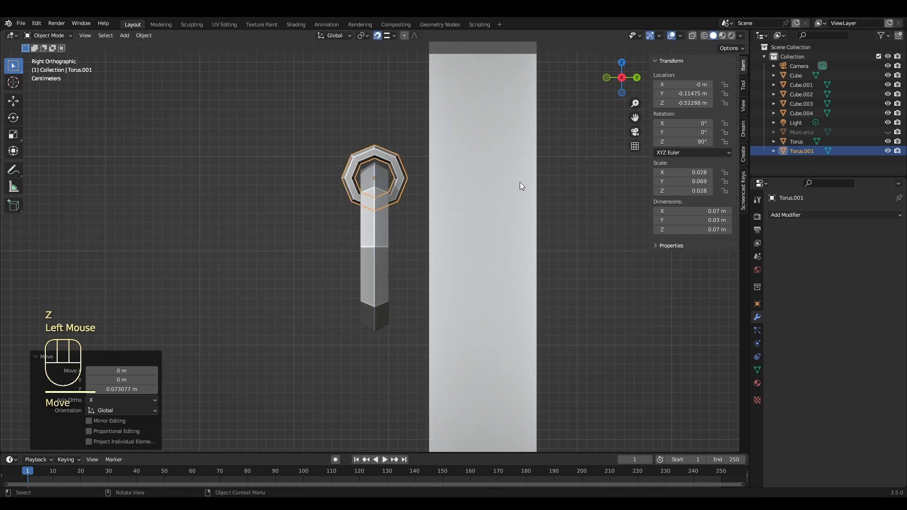
Add a cylinder mesh with 6 vertices
key("shift+a")
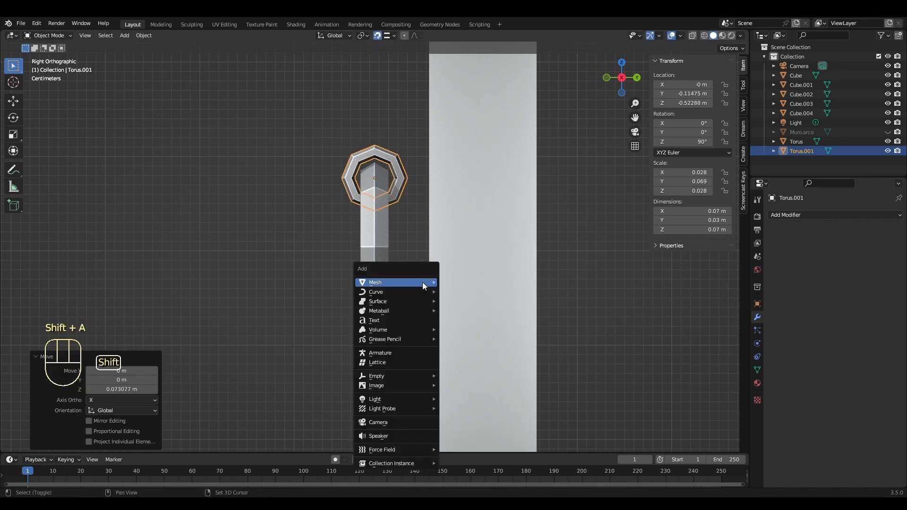
mouse_move(423, 282)
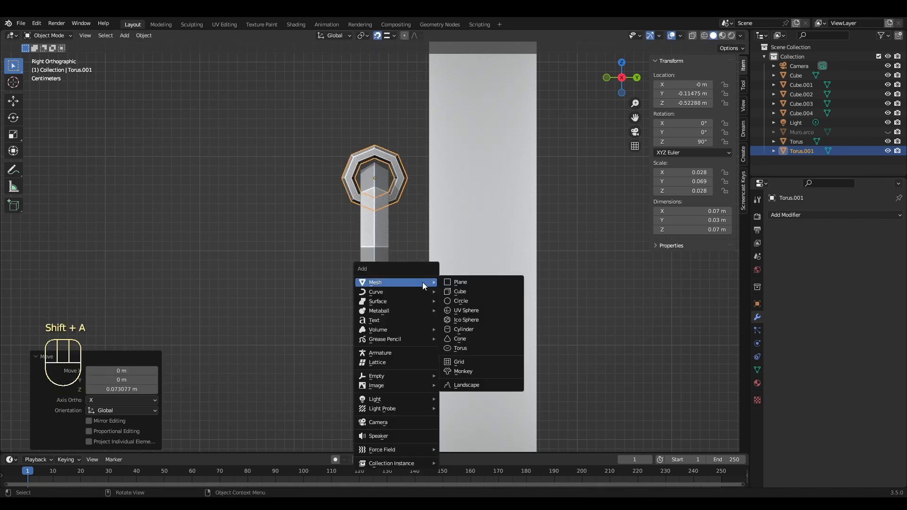
left_click(464, 329)
left_click(133, 333)
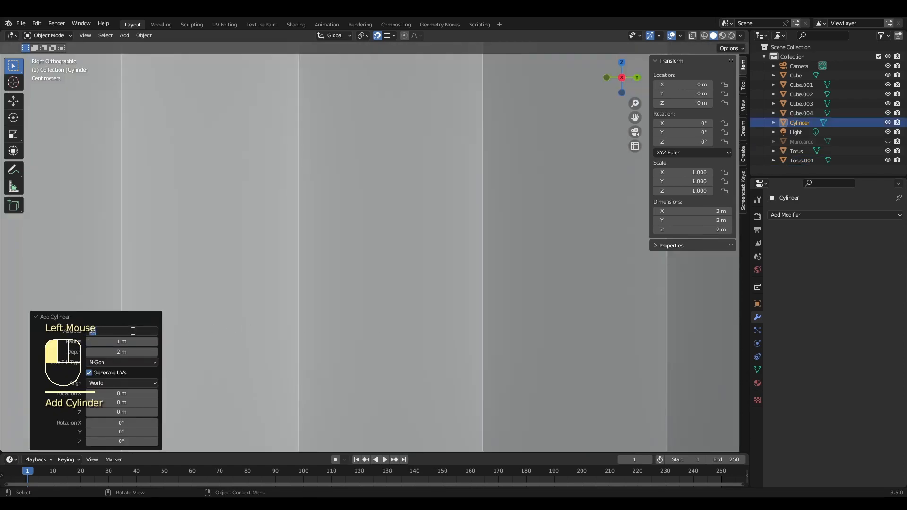
type("6")
key("Return")
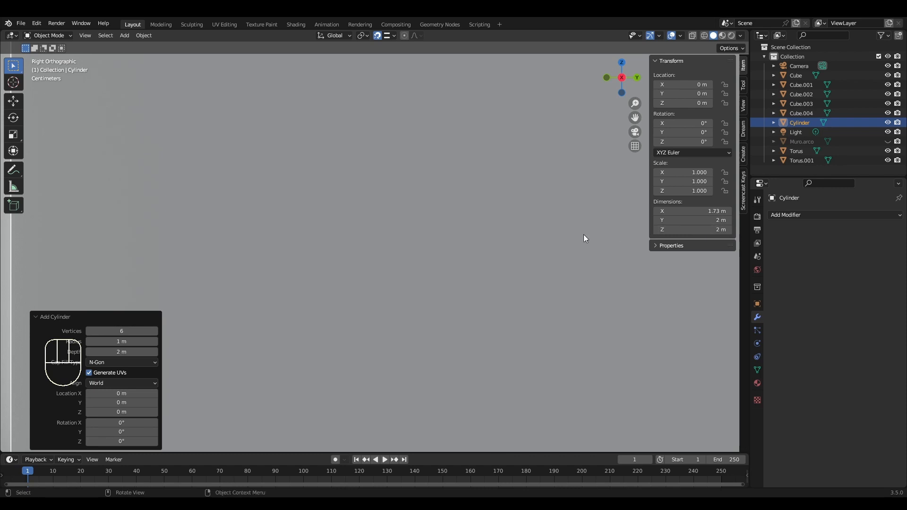
Rotate the six-sided cylinder 90° in the side view so it lies along Y, and apply all its transforms
scroll(563, 243, "down", 2)
scroll(543, 249, "down", 3)
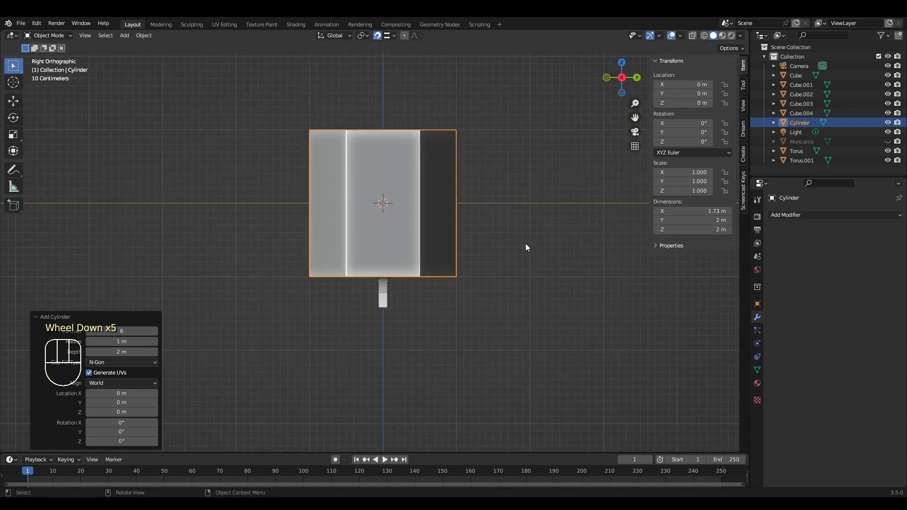
key("r")
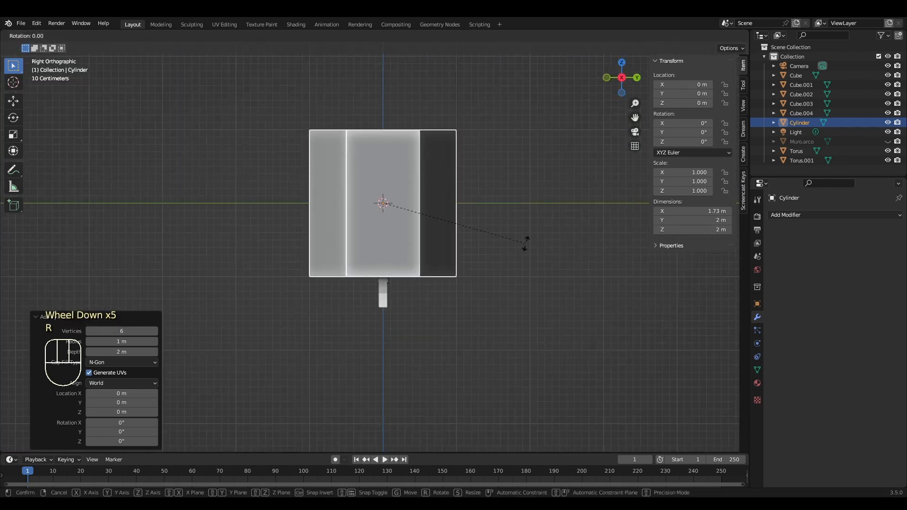
key("KP_9")
key("KP_0")
key("KP_Enter")
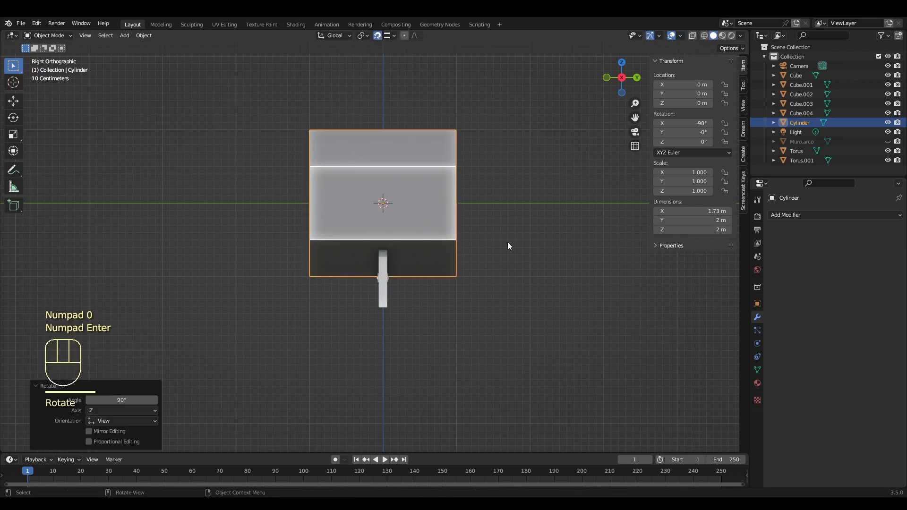
left_click(143, 36)
mouse_move(147, 83)
left_click(264, 102)
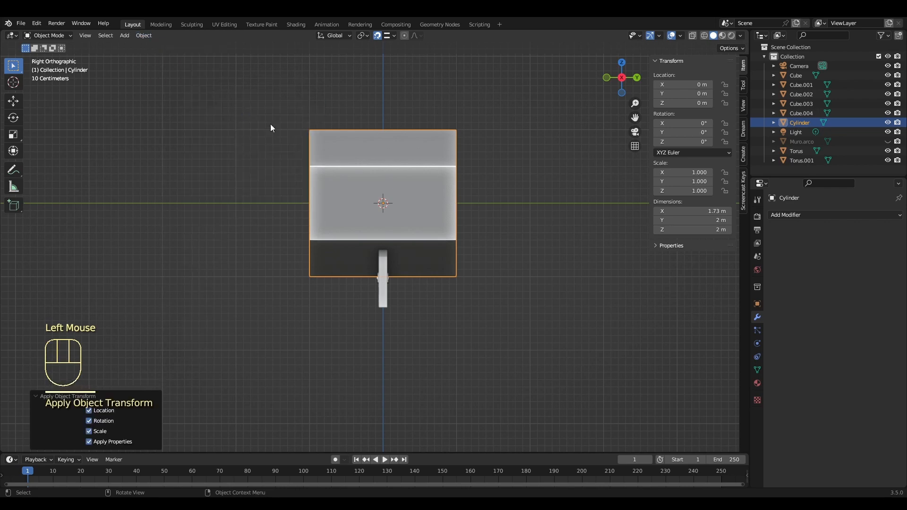
Set the cylinder's dimensions to 0.025 m in X, 0.153 m in Y and 0.025 m in Z
left_click(713, 214)
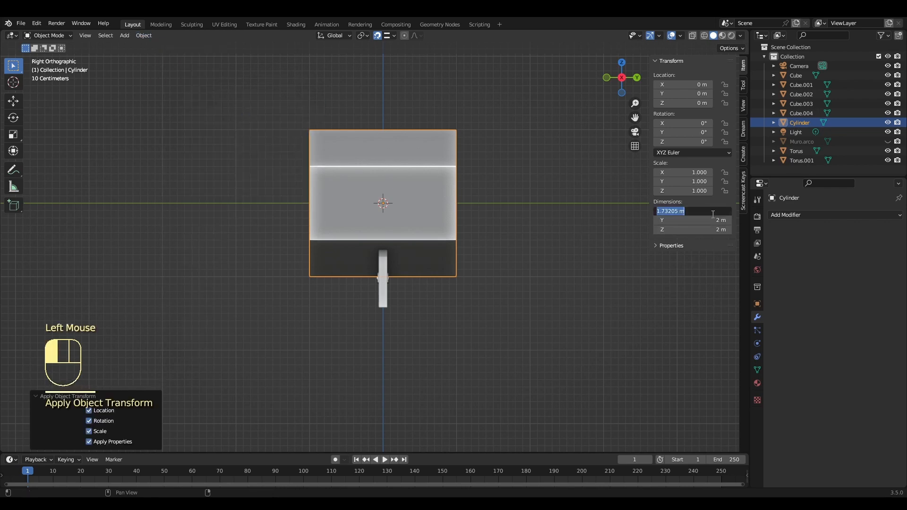
type("0.025")
key("Tab")
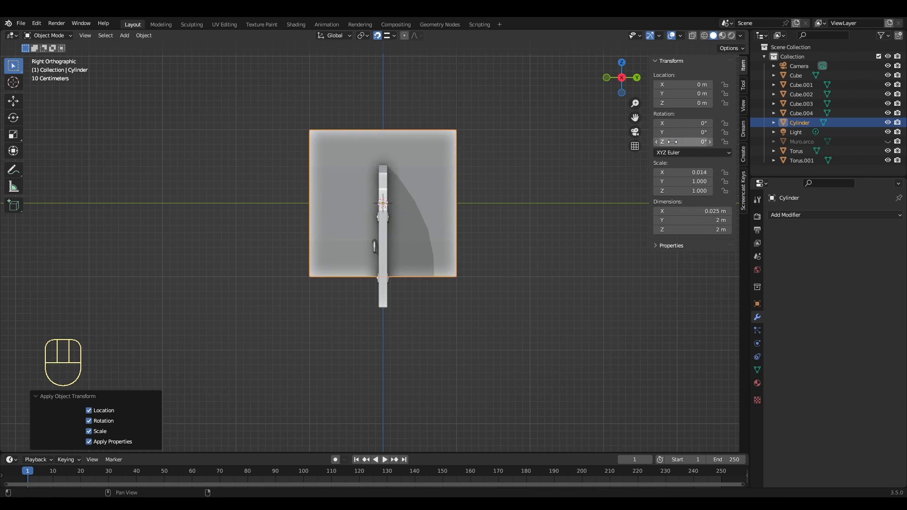
type(".153")
key("Tab")
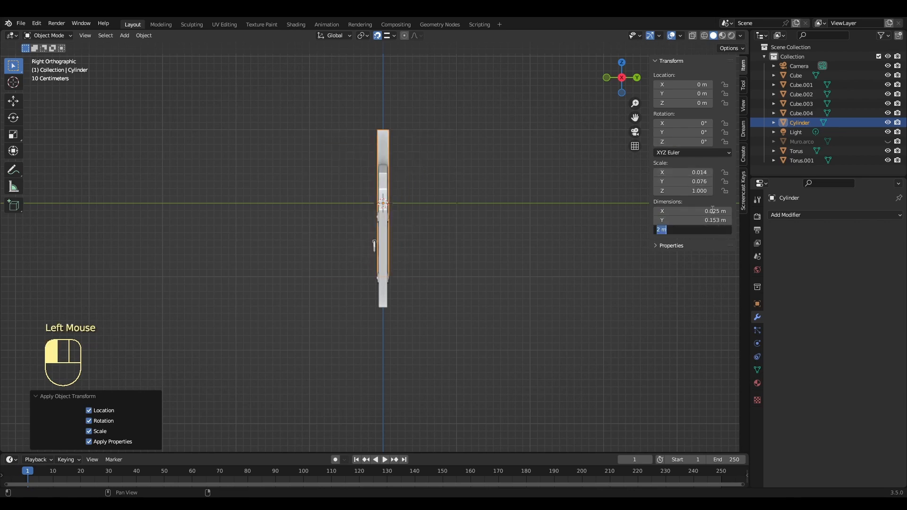
type(".025")
key("Return")
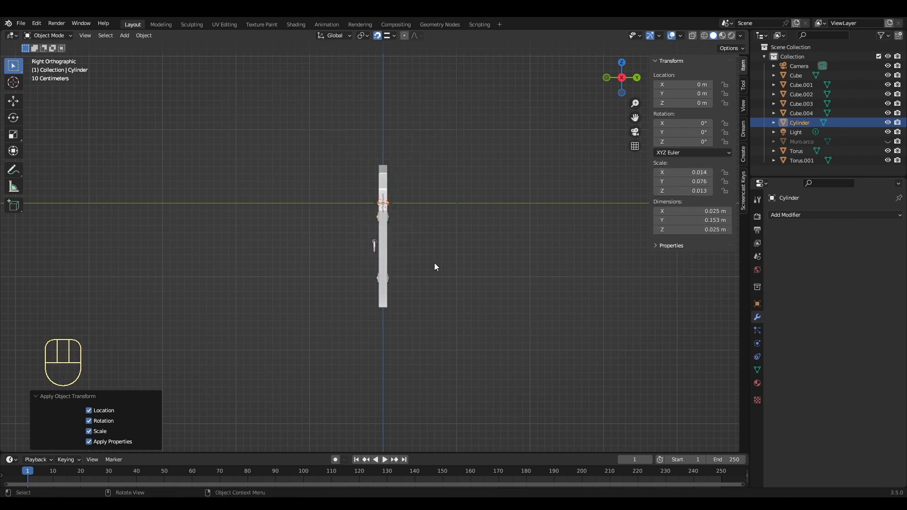
Lower the cylinder about 0.51 m along Z to pass through the door at the small ring's height
key("g")
key("z")
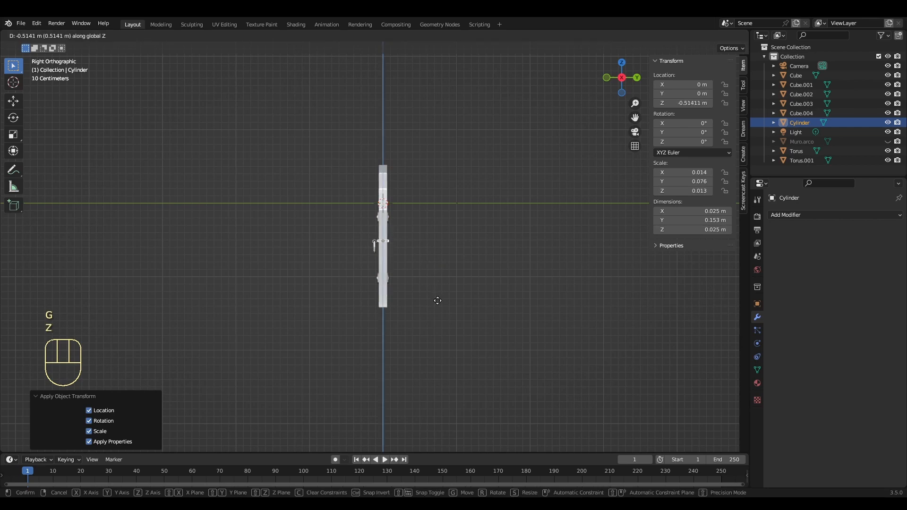
left_click(437, 299)
Move both rings together about 0.007 m along Y toward the door so the small ring meets the rod's end
key("KP_Decimal")
left_click(204, 254)
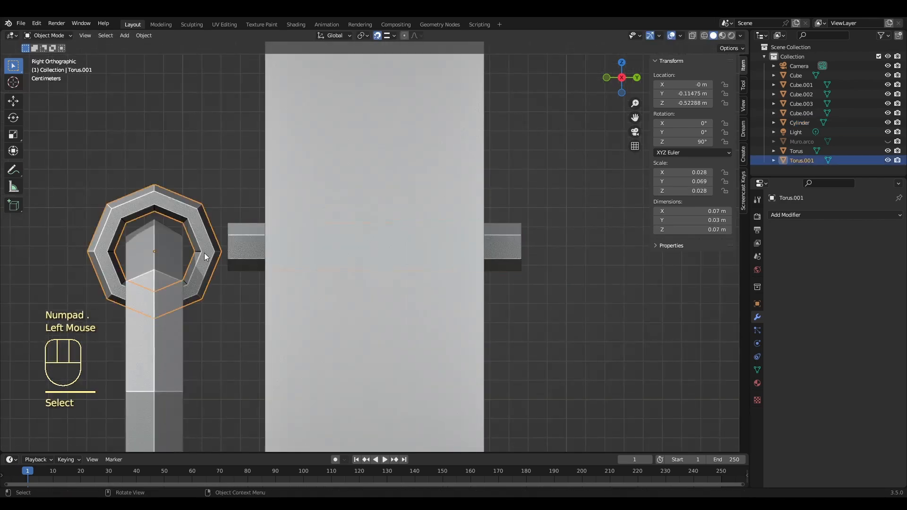
left_click(168, 330, "shift")
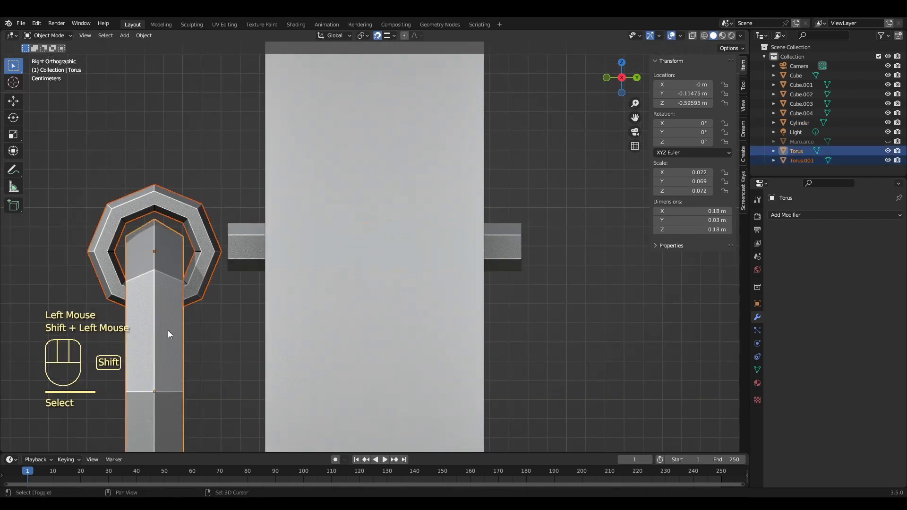
key("g")
key("y")
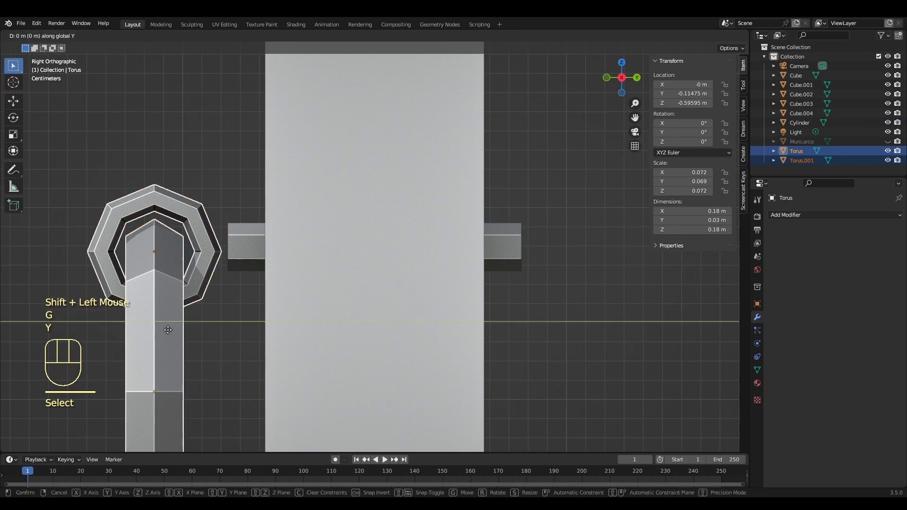
left_click(181, 307)
Rotate the small ring about 22.3° in the side view and, with snapping off, nudge it up about 0.003 m against the rod
left_click(223, 276)
key("r")
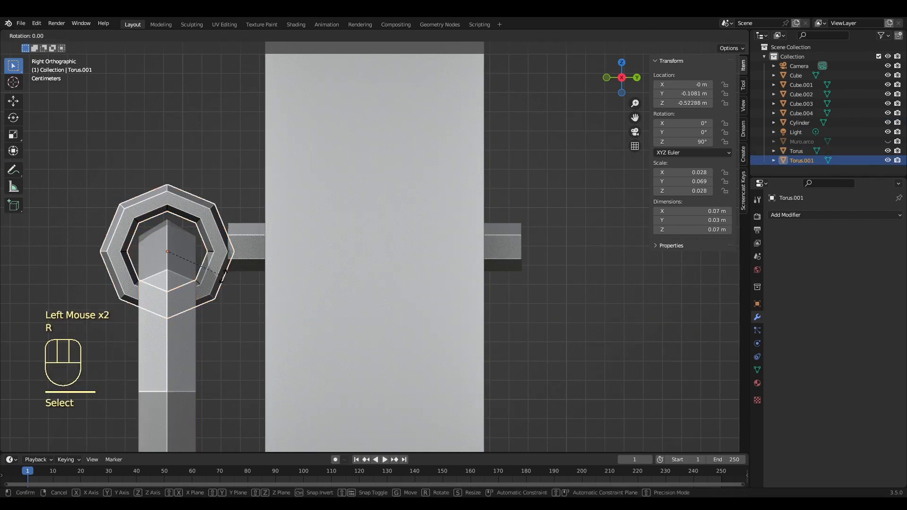
left_click(217, 260)
key("g")
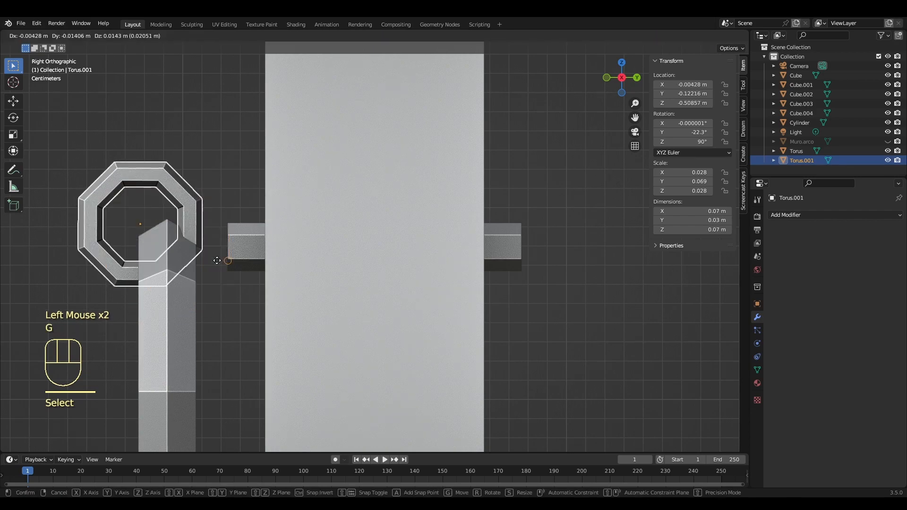
right_click(219, 260)
left_click(211, 237)
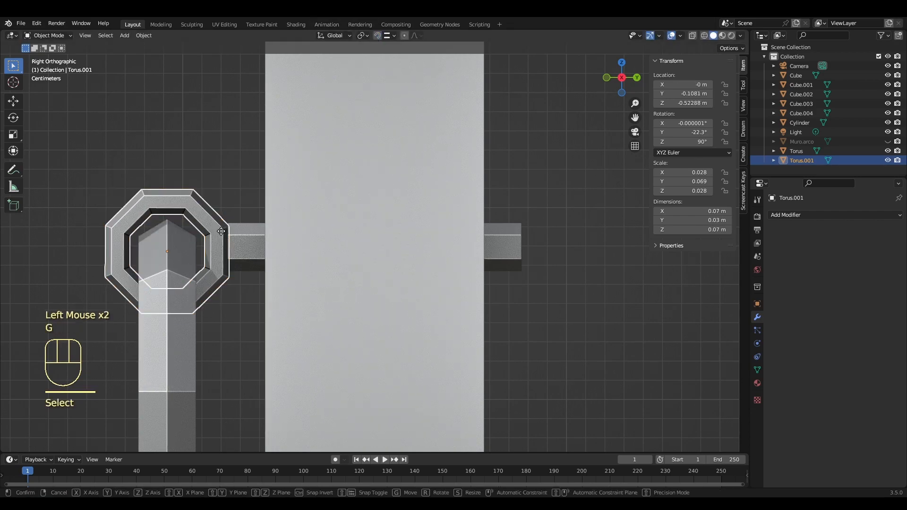
left_click(218, 228)
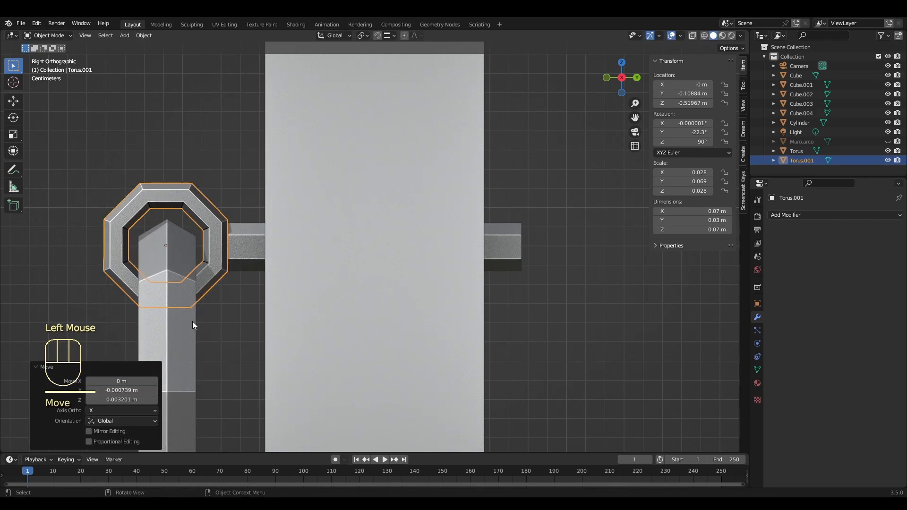
Raise the large ring about 0.006 m along Z so it hangs inside the small ring
middle_click_drag(192, 322, 259, 319)
left_click(268, 297)
key("g")
key("z")
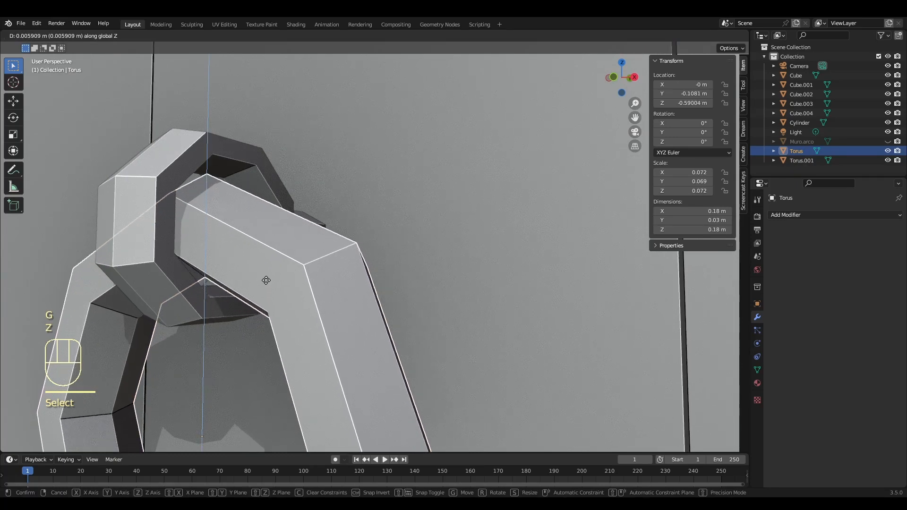
left_click(266, 281)
Move the rod and both rings together about 0.516 m along X and -0.053 m along Z, near the door's edge between the bars
scroll(485, 273, "down", 2)
scroll(395, 291, "down", 2)
middle_click_drag(485, 273, 399, 306)
scroll(399, 305, "down", 1)
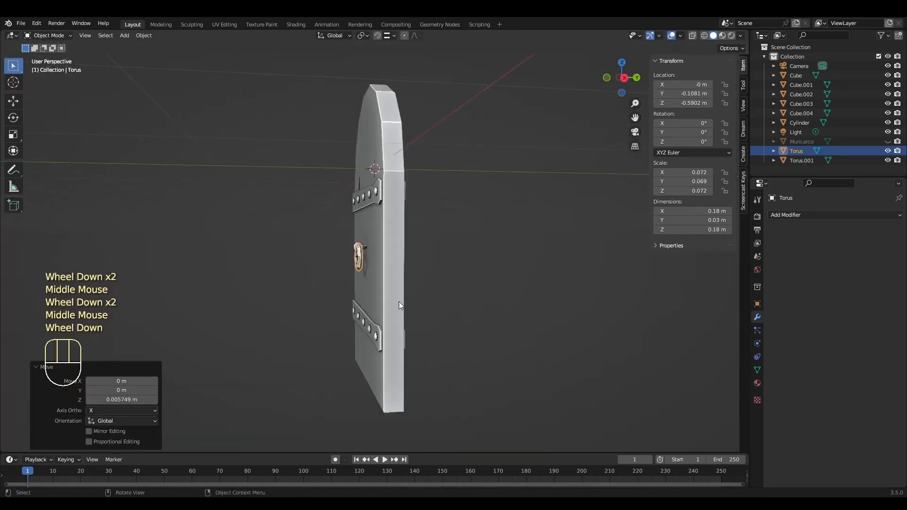
scroll(373, 278, "up", 5)
left_click(330, 248, "shift")
left_click(313, 238, "shift")
key("KP_1")
scroll(309, 239, "down", 1)
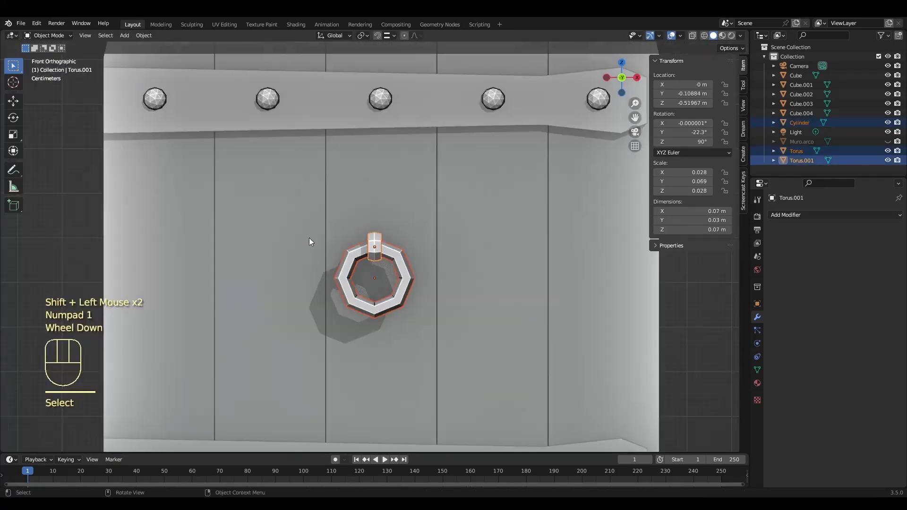
scroll(310, 240, "down", 2)
key("g")
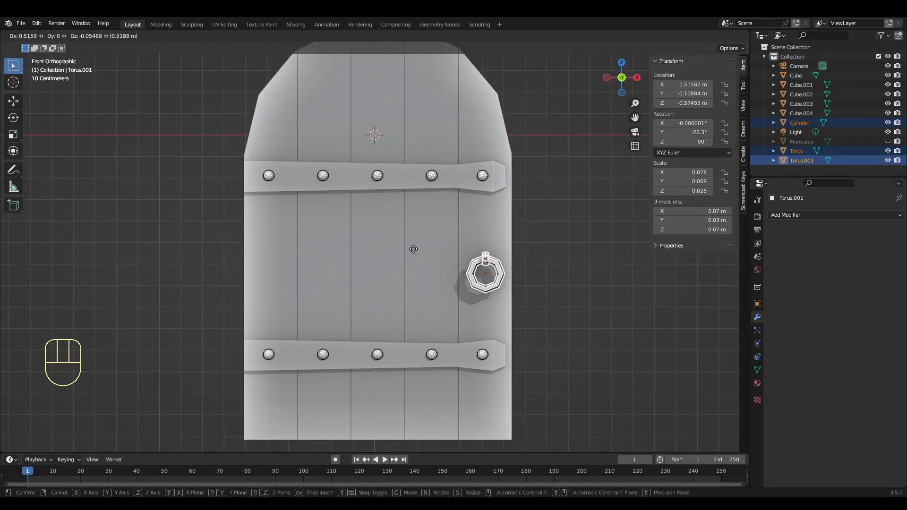
left_click(413, 249)
Duplicate the two rings about 0.216 m along Y onto the rod's other end behind the door, and clear the selection
scroll(471, 274, "up", 2)
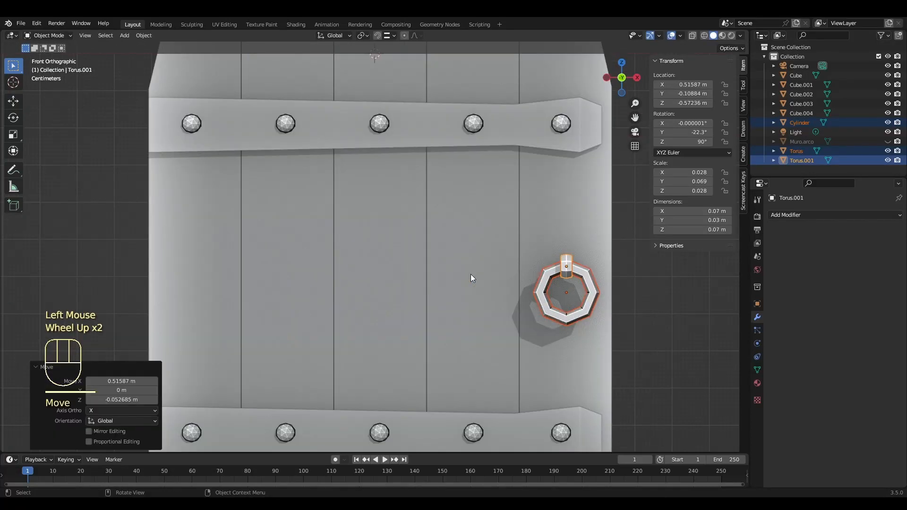
key("KP_3")
left_click(334, 300)
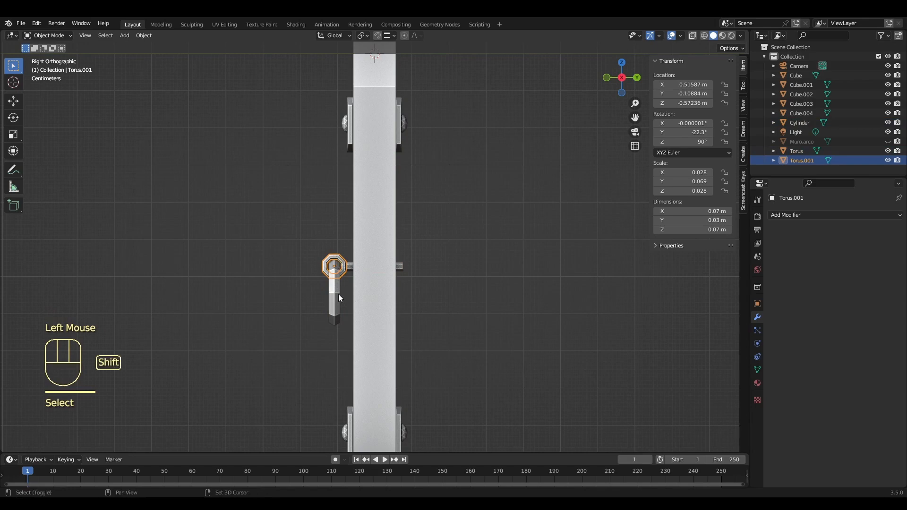
left_click(334, 297, "shift")
key("shift+d")
key("y")
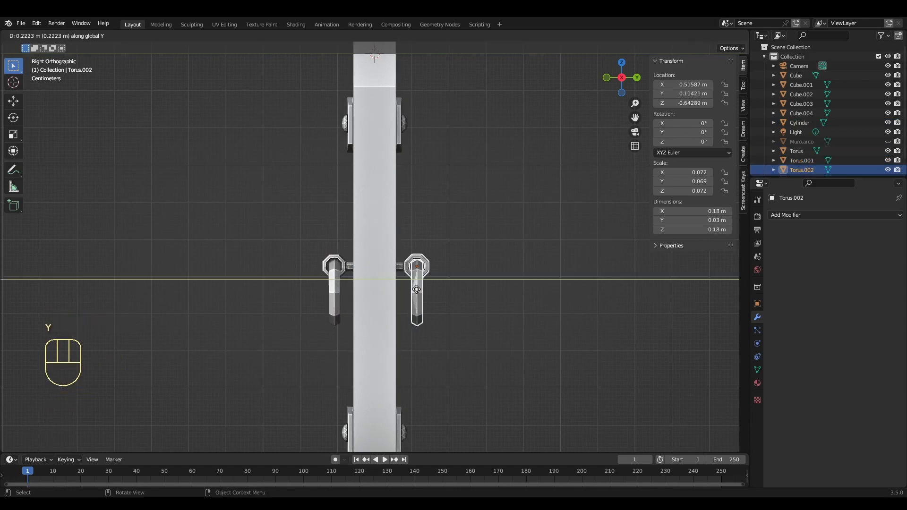
left_click(413, 290)
scroll(413, 289, "up", 5)
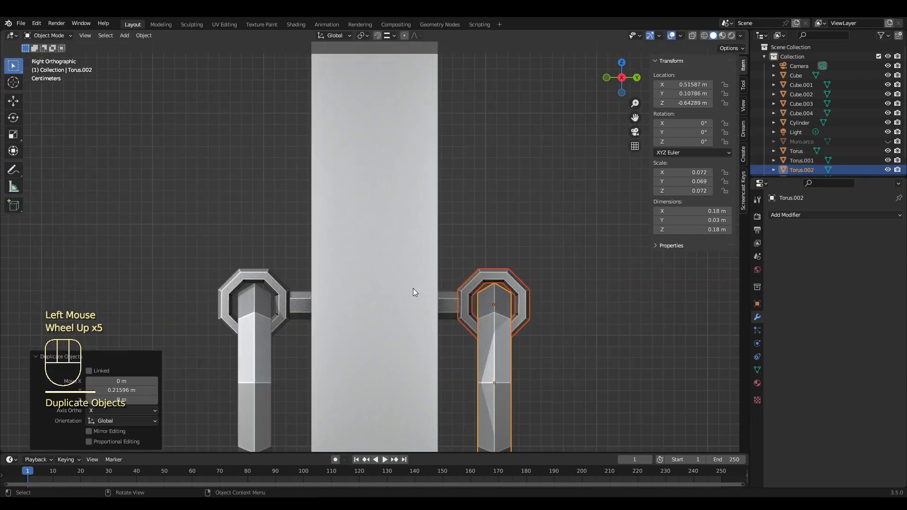
scroll(413, 290, "down", 5)
middle_click_drag(308, 301, 428, 296)
left_click(491, 289)
scroll(529, 282, "up", 4)
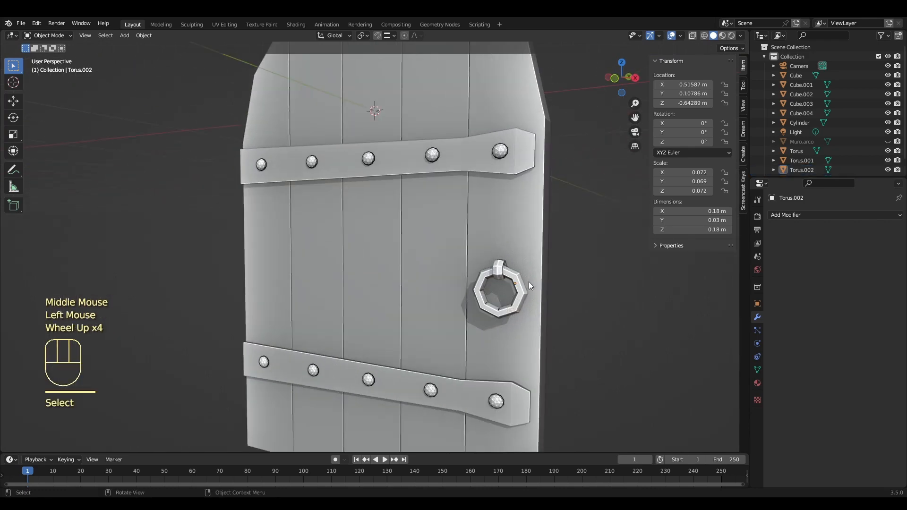
Select everything in the scene and join all the door's planks, bars, studs and handles into one object
middle_click_drag(529, 282, 429, 276)
scroll(285, 286, "down", 2)
scroll(407, 285, "up", 2)
scroll(407, 285, "down", 1)
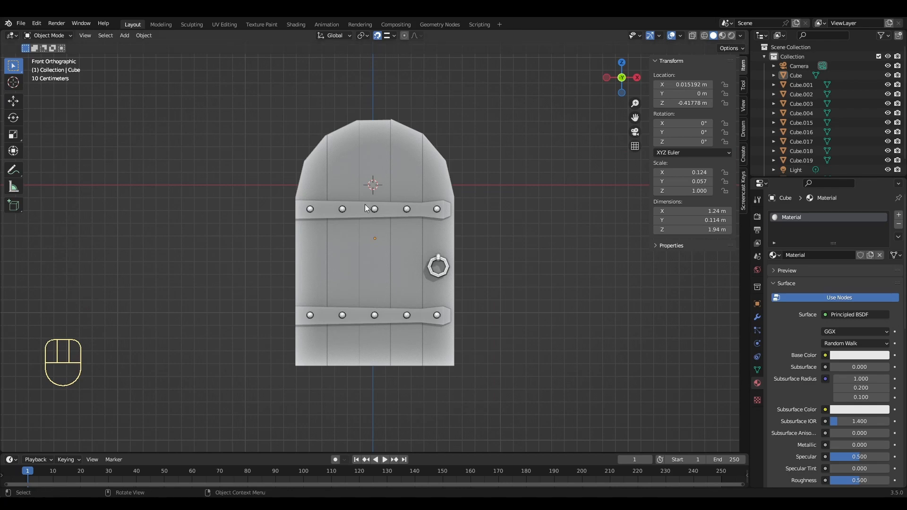
key("a")
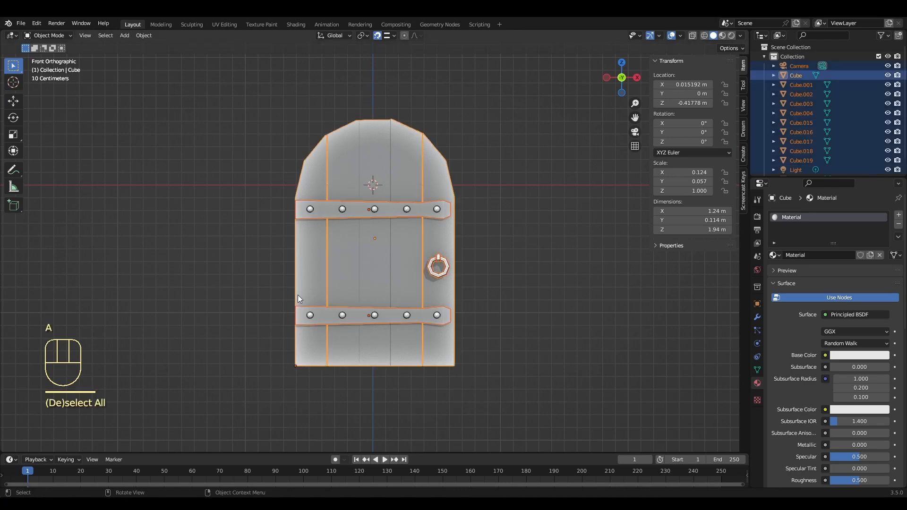
right_click(354, 266)
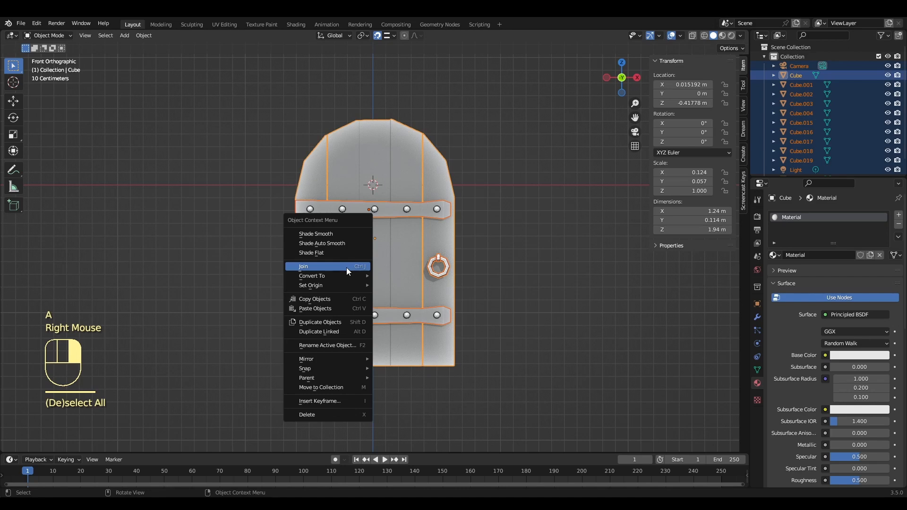
left_click(347, 267)
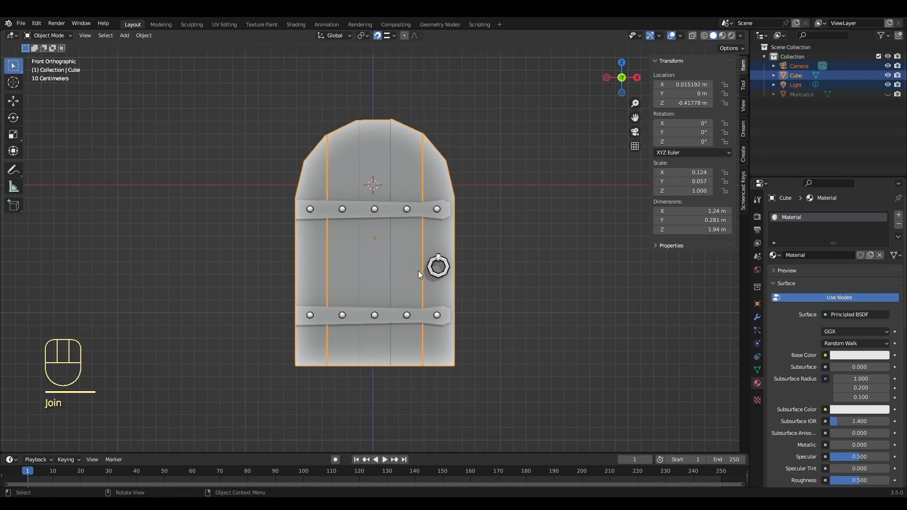
In Edit Mode with face selection, select all five of the door's linked planks, leaving out the bars, studs and handles
left_click(430, 265)
key("Tab")
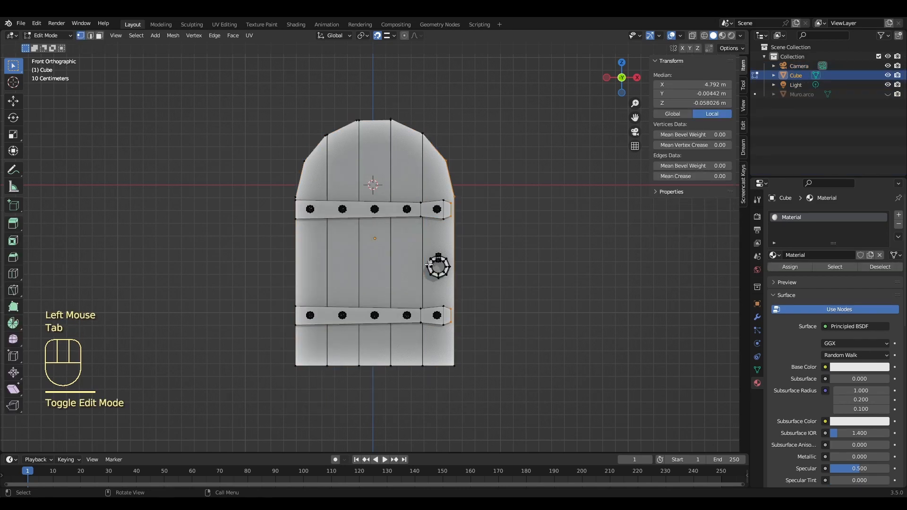
left_click(317, 180)
left_click(99, 36)
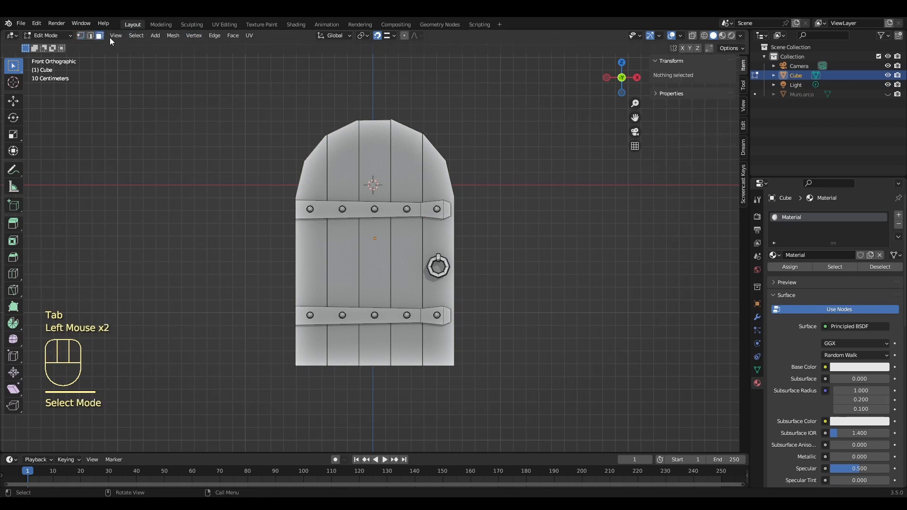
left_click(318, 173)
key("l")
key("l")
key("l")
key("l")
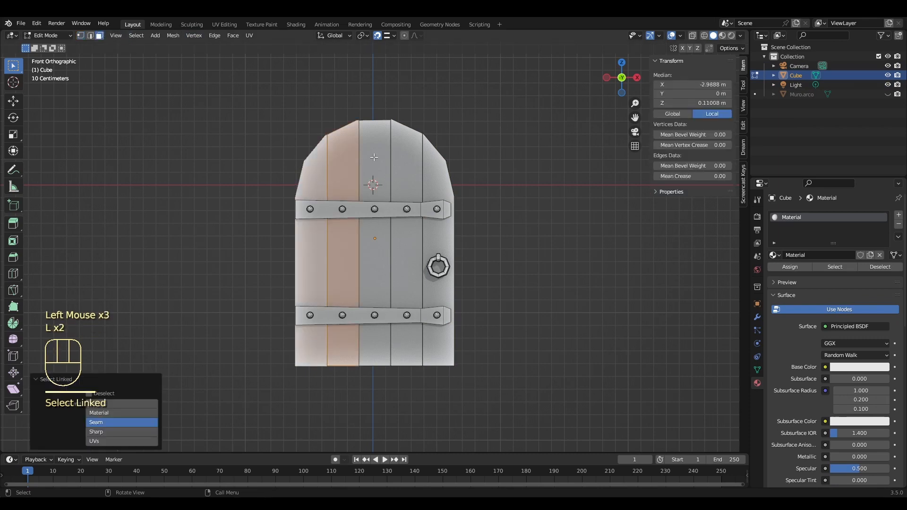
key("l")
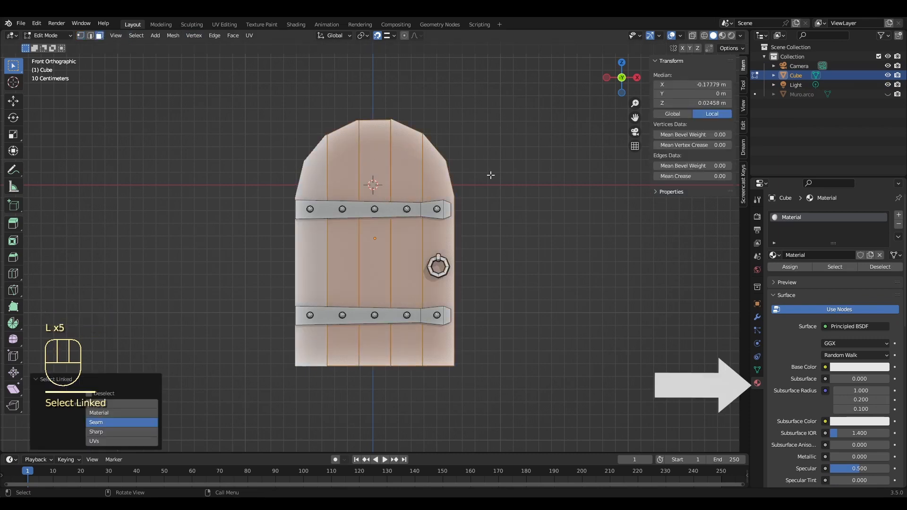
Rename the door's material as Madera and set its base color to hex 683928
left_click(820, 255)
type("Mad")
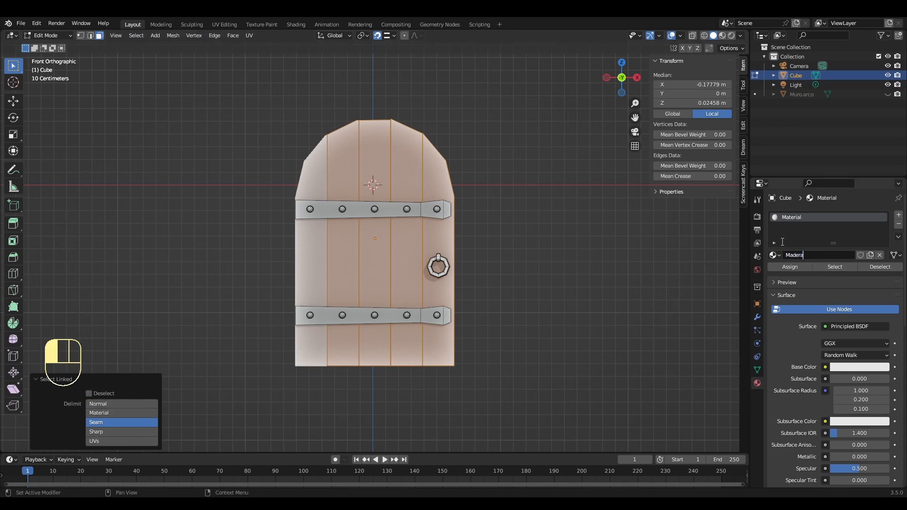
left_click(846, 369)
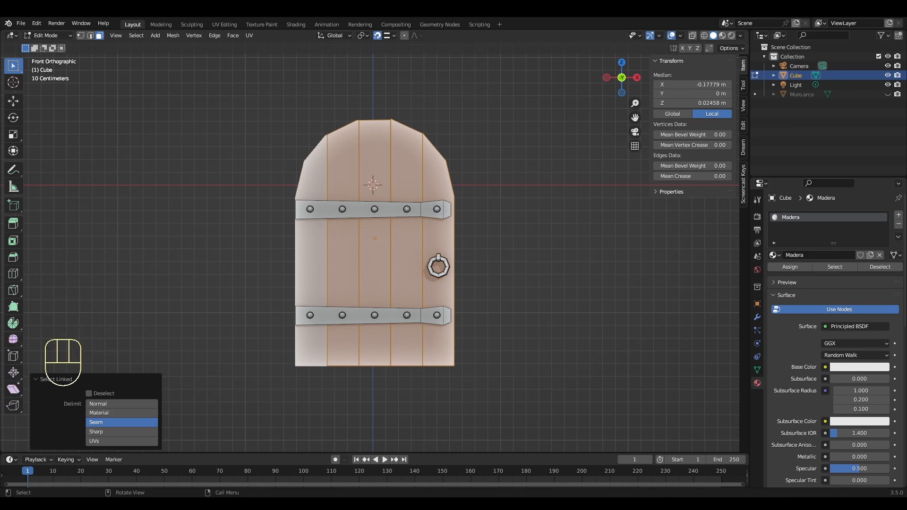
left_click(846, 368)
left_click(839, 325)
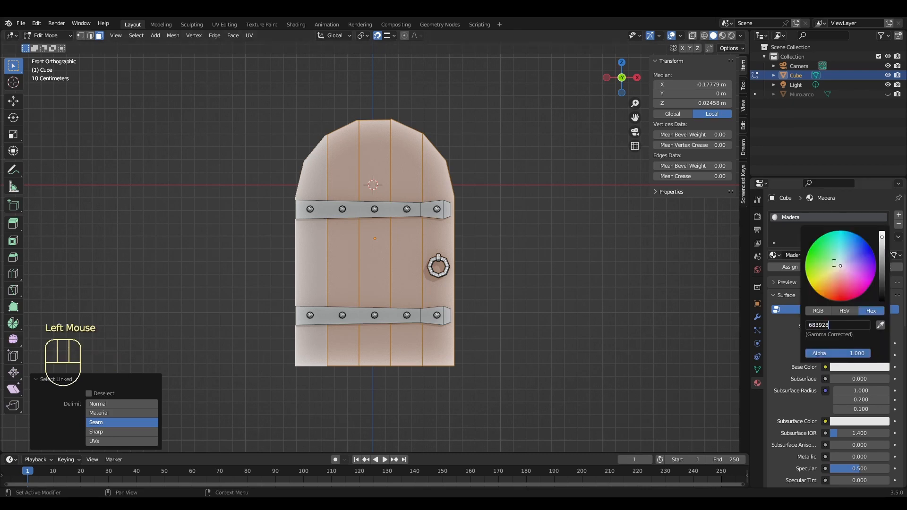
type("683928")
key("Return")
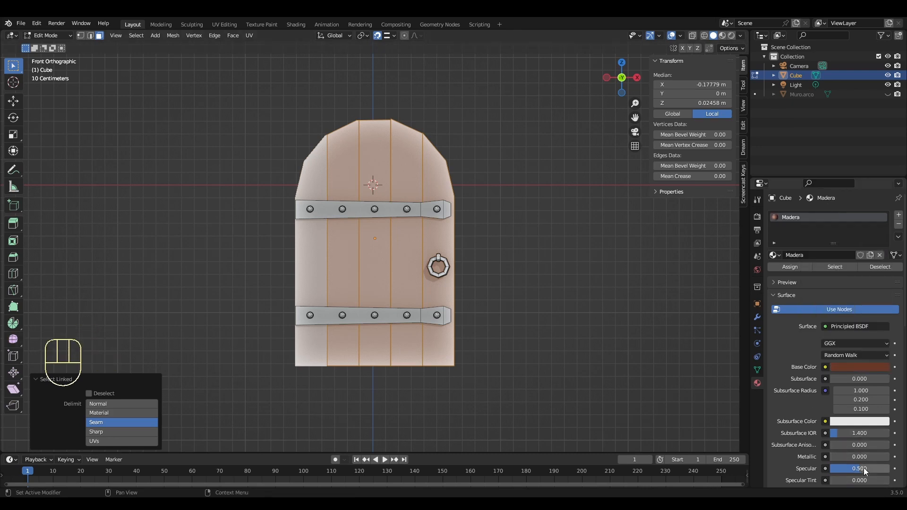
Set the Madera material's roughness to 0.8
scroll(864, 468, "down", 2)
left_click(860, 456)
type("0.8")
key("Return")
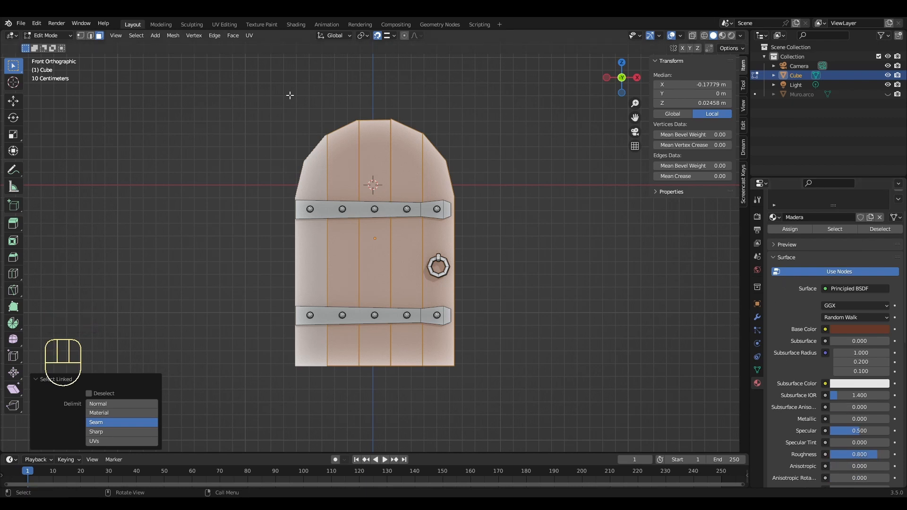
Invert the selection to the bars, studs and handles, and add a second material named Metal
left_click(136, 36)
left_click(152, 65)
scroll(855, 220, "up", 2)
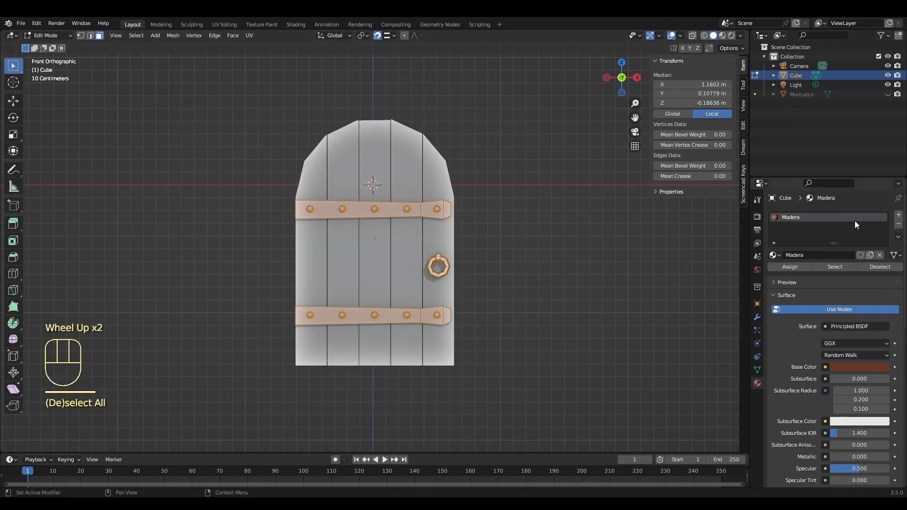
left_click(899, 215)
left_click(824, 274)
left_click(813, 274)
type("Metal")
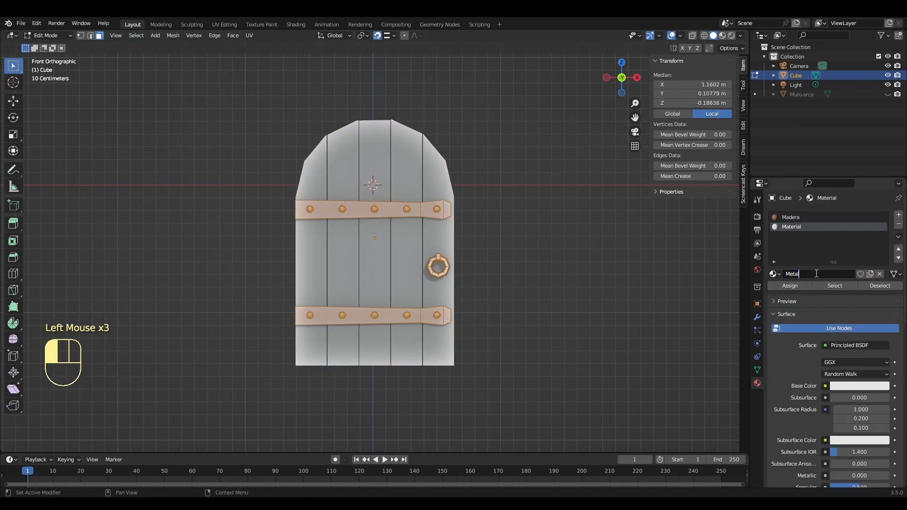
key("Return")
Set the Metal material's base color to dark grey by pasting the copied hex code
left_click(851, 386)
left_click(845, 344)
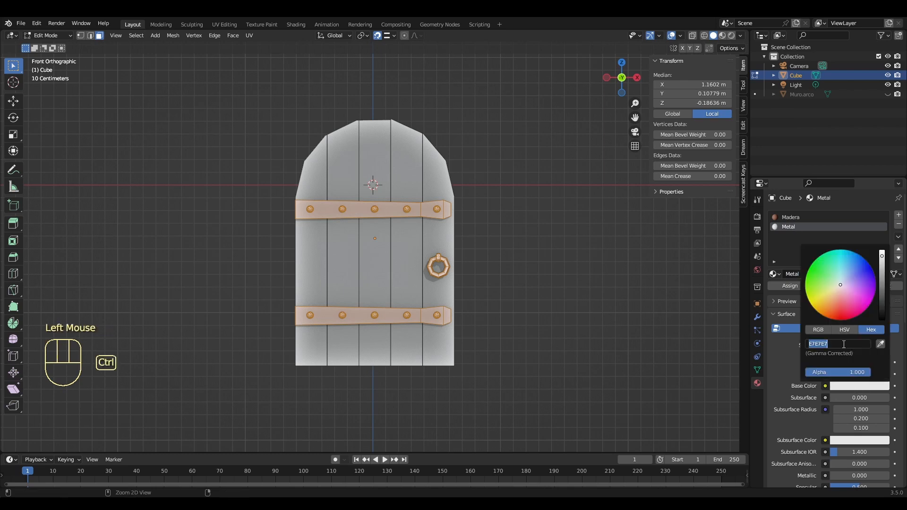
key("ctrl+v")
key("Return")
Set the Metal material's metallic value to 0.3 and its roughness to 0.6
left_click(851, 475)
type("0.3")
key("Return")
scroll(806, 395, "down", 2)
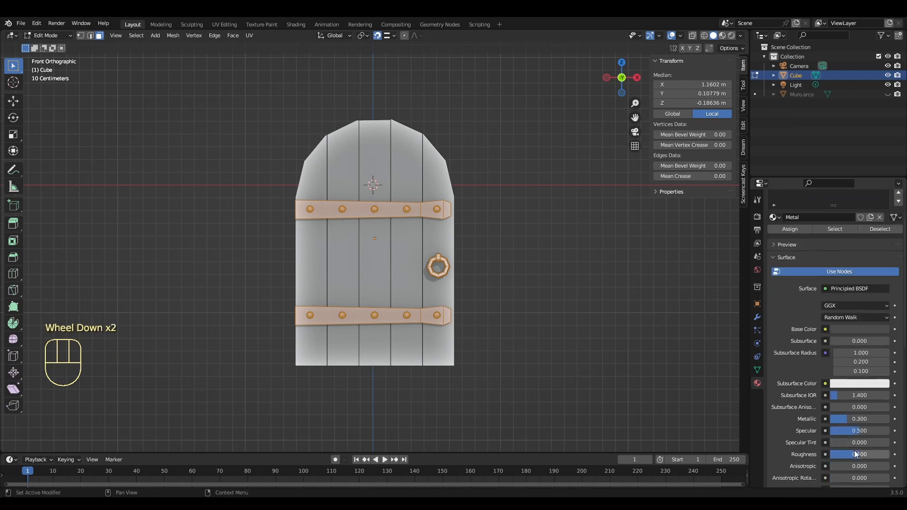
left_click(854, 452)
type("0.6")
key("Return")
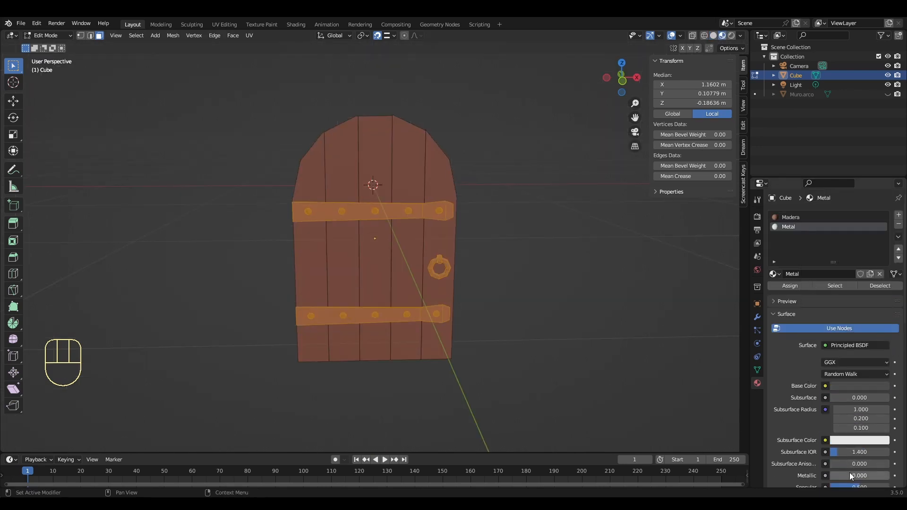
Give the Metal material metallic 0.3 and roughness 0.6, and assign it to the selected bars, studs and handles
left_click(850, 473)
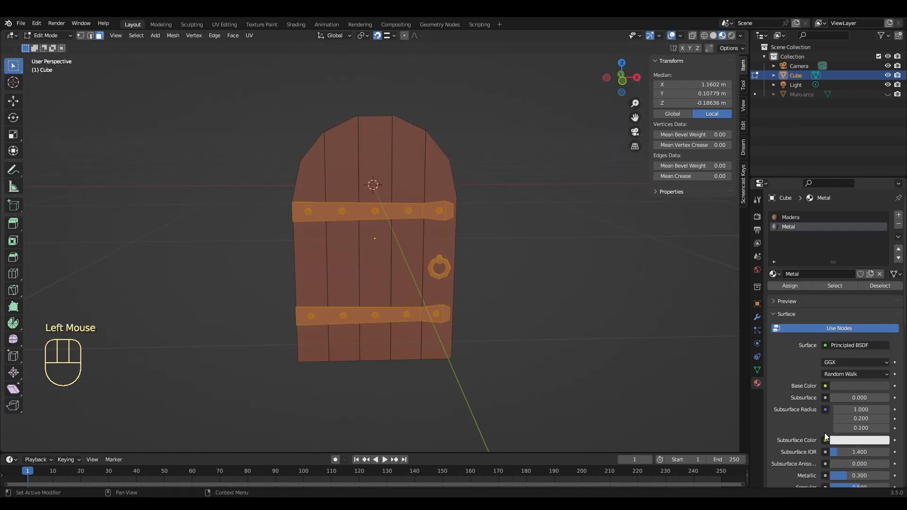
scroll(844, 468, "down", 2)
left_click_drag(845, 473, 850, 473)
left_click(790, 248)
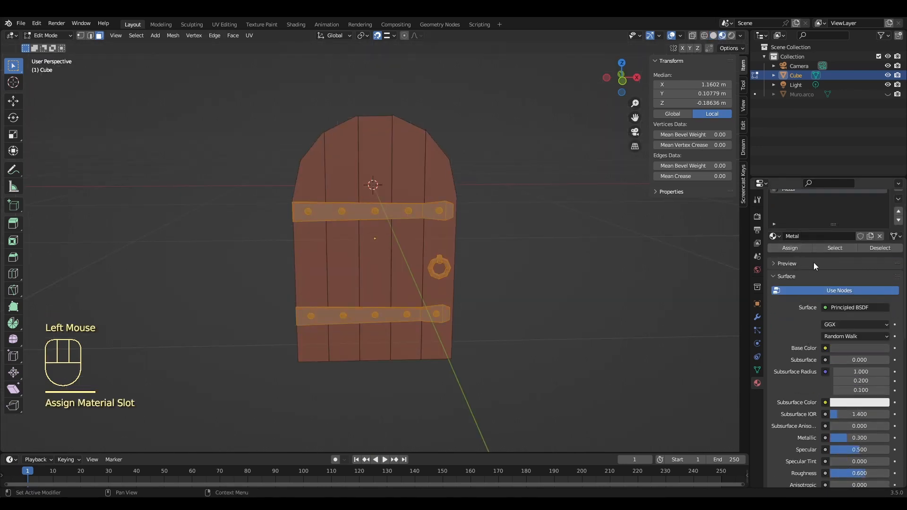
Return to Object Mode and show the hidden Muro.arco wall around the door
left_click(528, 271)
middle_click_drag(528, 271, 534, 291)
key("Tab")
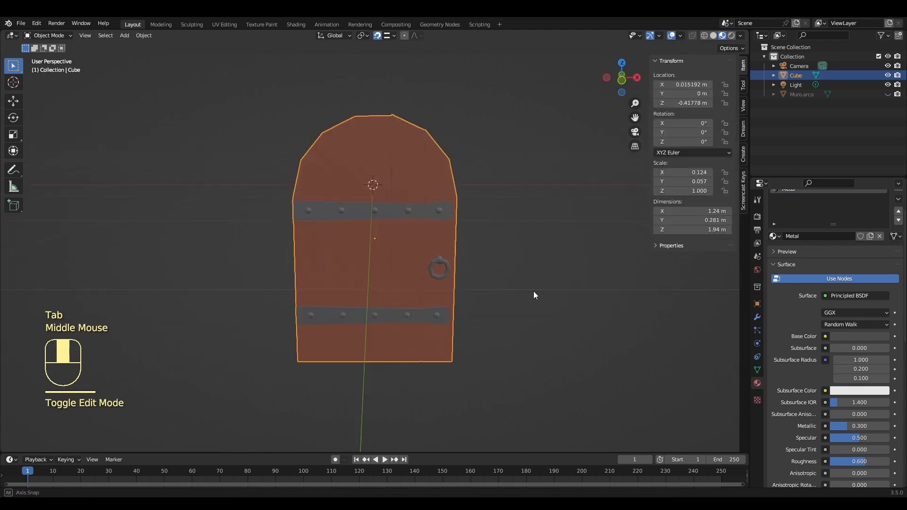
middle_click_drag(523, 217, 541, 185)
left_click(888, 95)
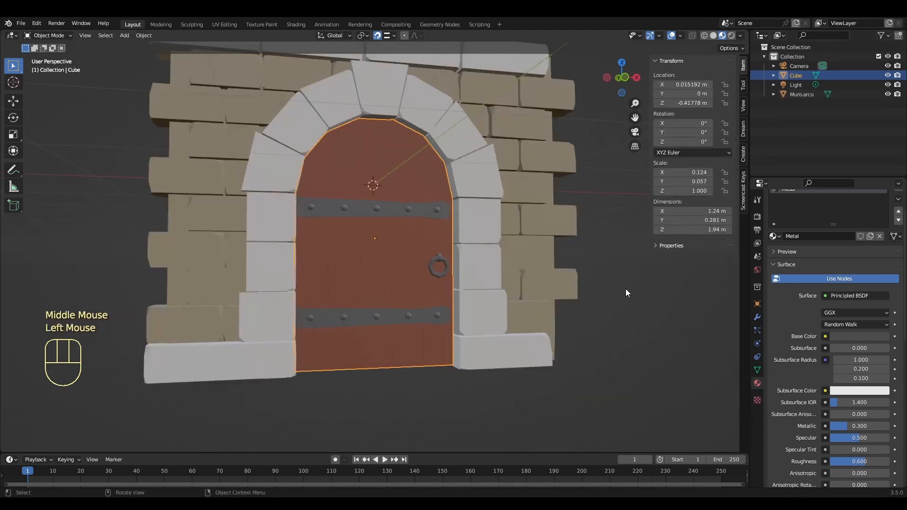
Add an area light and raise it about 1.196 m along Z to the top of the wall
middle_click_drag(626, 289, 605, 302)
scroll(606, 303, "down", 2)
middle_click_drag(606, 303, 619, 318)
key("shift+a")
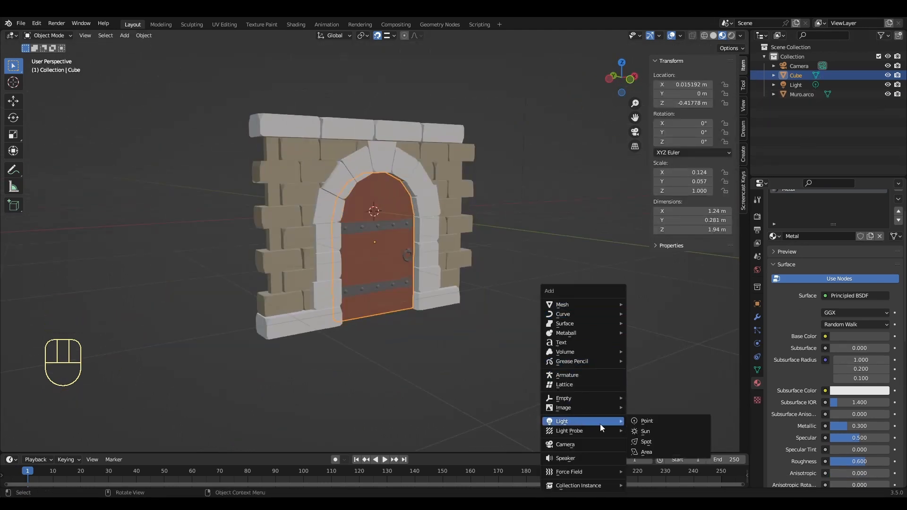
left_click(662, 452)
key("g")
key("z")
left_click(492, 270)
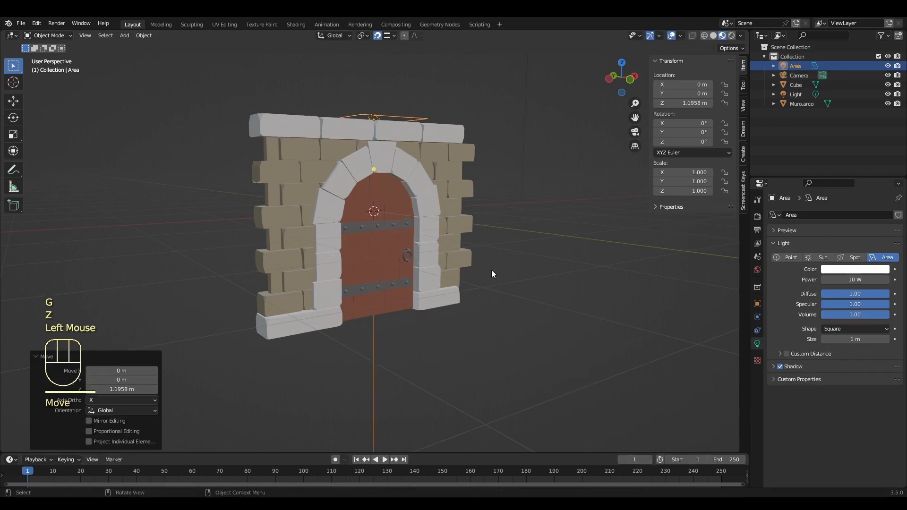
With snapping off, move the area light along negative Y in the side view, out in front of the wall
key("KP_3")
key("g")
key("x")
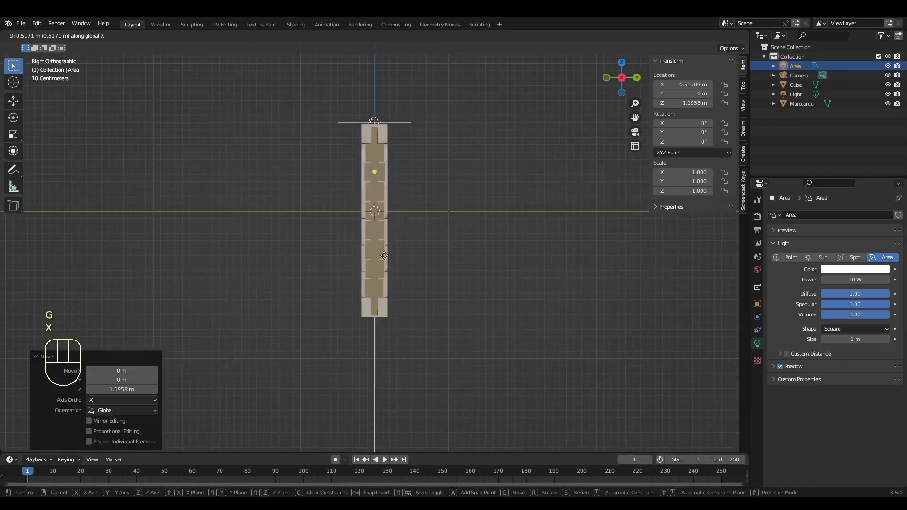
key("y")
left_click(405, 91)
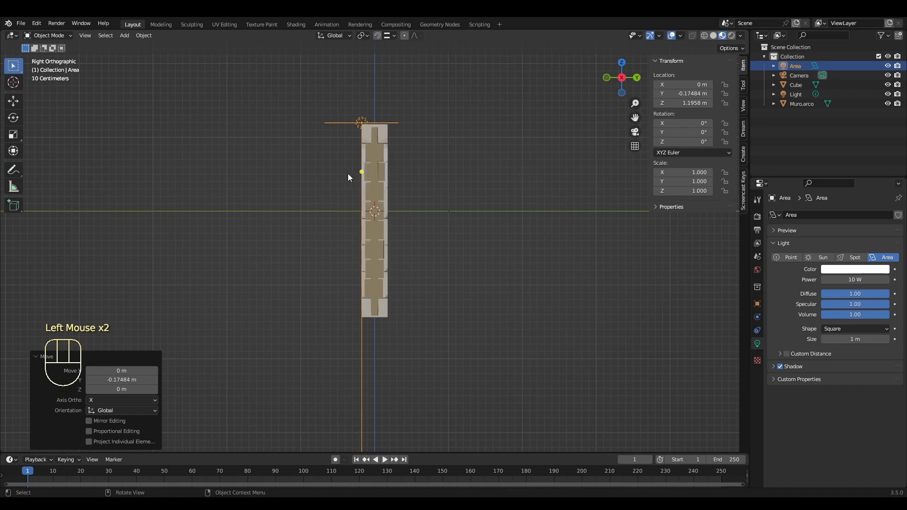
key("g")
key("x")
key("y")
left_click(290, 167)
Scale the area light about 2.795 times and move it farther out, to about Y -1.569 m and Z 1.202 m
middle_click_drag(290, 168, 534, 235)
key("s")
left_click(560, 259)
key("KP_3")
key("g")
left_click(513, 257)
Set the area light's color to orange and its power to 100 W, and view the scene in rendered shading
left_click(855, 269)
left_click(861, 209)
left_click(846, 280)
type("100")
key("Return")
left_click(731, 36)
scroll(531, 233, "up", 3)
Try the area light's power at 200 W and 400 W
left_click(846, 279)
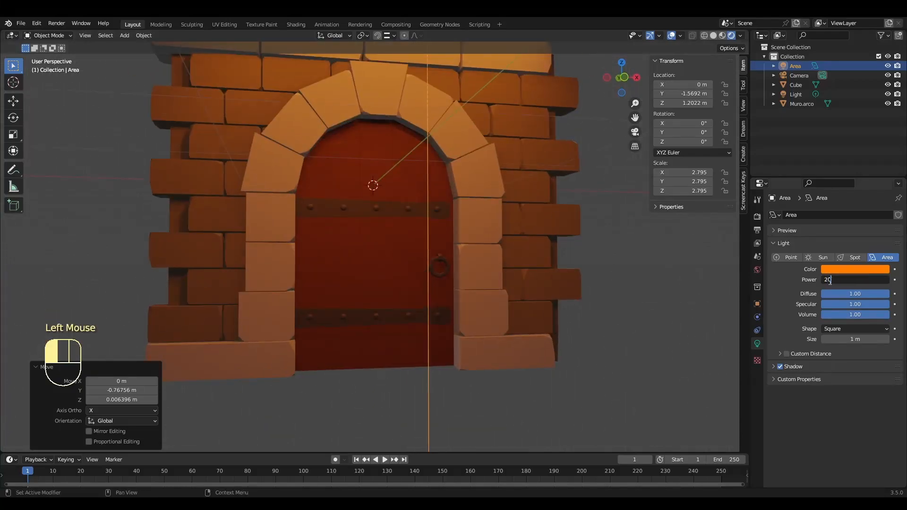
type("200")
key("Return")
mouse_move(623, 300)
middle_mouse_down()
mouse_move(616, 308)
mouse_move(628, 310)
middle_mouse_up()
left_click(845, 279)
middle_click_drag(601, 347, 581, 331)
scroll(581, 331, "down", 1)
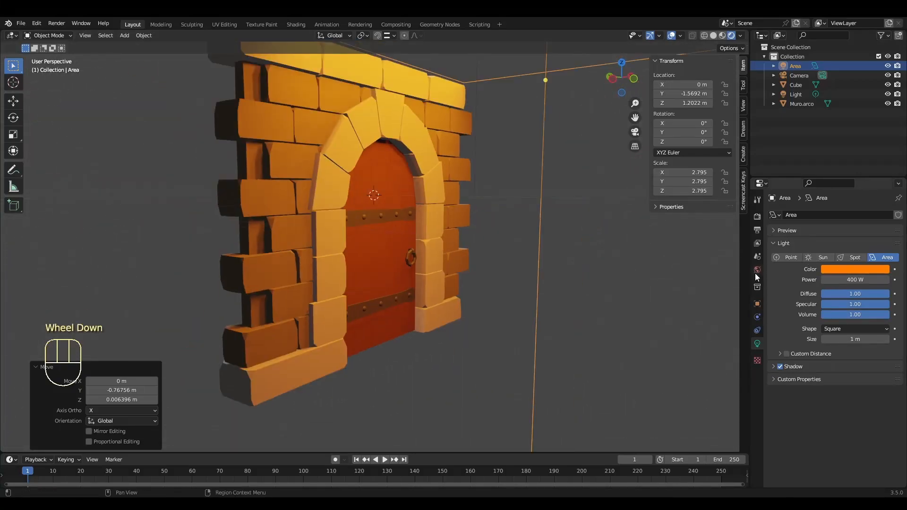
Set the world background strength to 0
left_click_drag(858, 290, 822, 289)
scroll(573, 278, "down", 2)
middle_click_drag(629, 284, 598, 284)
scroll(598, 284, "up", 1)
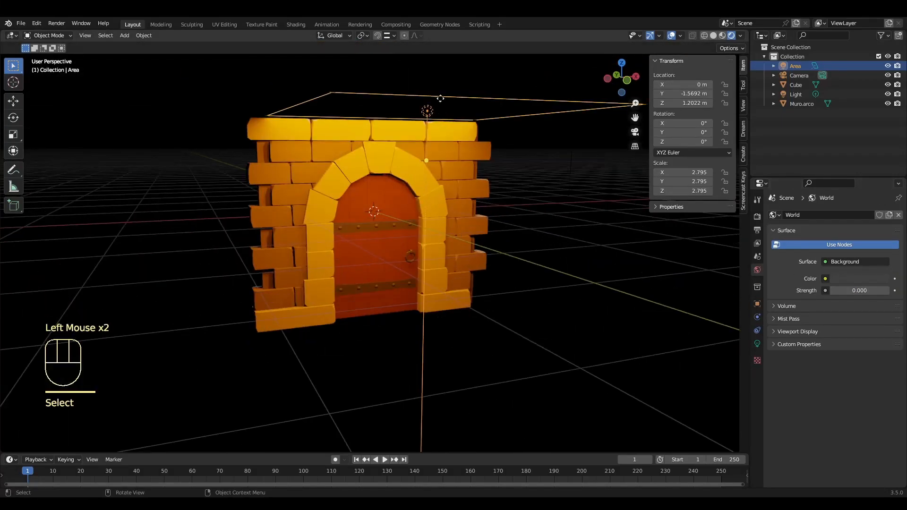
Set the area light's power to 600 W
left_click(857, 280)
type("600")
key("Return")
Duplicate the area light along Y to the back of the wall, at about Y 1.731 m, and clear the selection
key("shift+d")
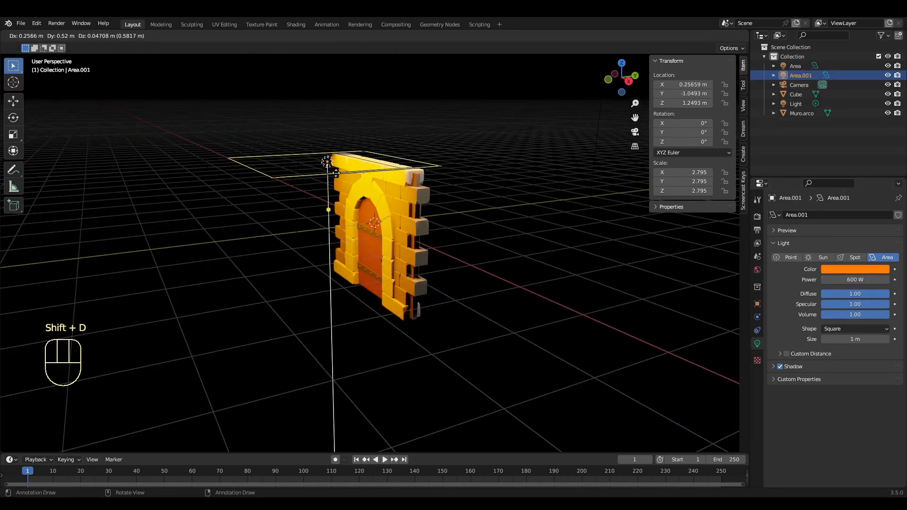
key("y")
left_click(473, 176)
middle_click_drag(581, 234, 424, 243)
left_click(506, 296)
middle_click_drag(505, 296, 473, 315)
scroll(473, 315, "up", 2)
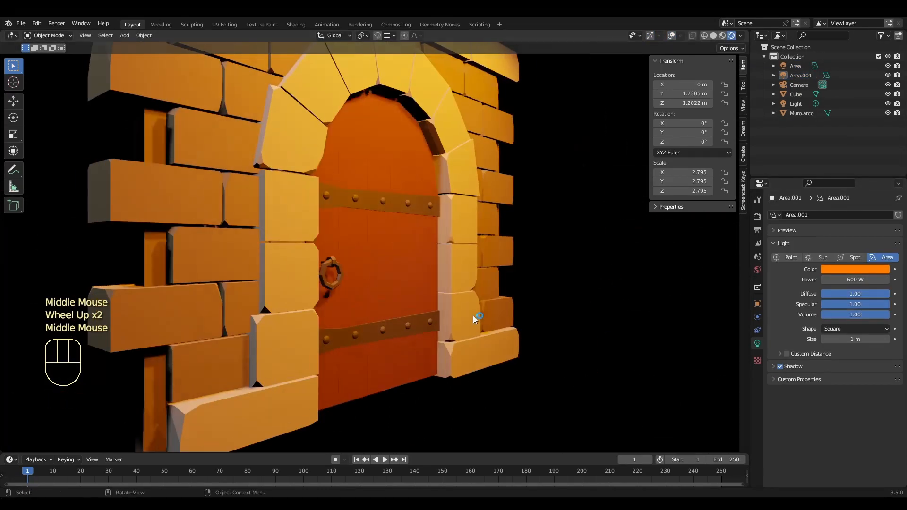
Paste the copied Antorcha.puerta.mago torch into the scene and move it next to the left side of the arch
key("ctrl+v")
scroll(199, 152, "down", 3)
key("KP_7")
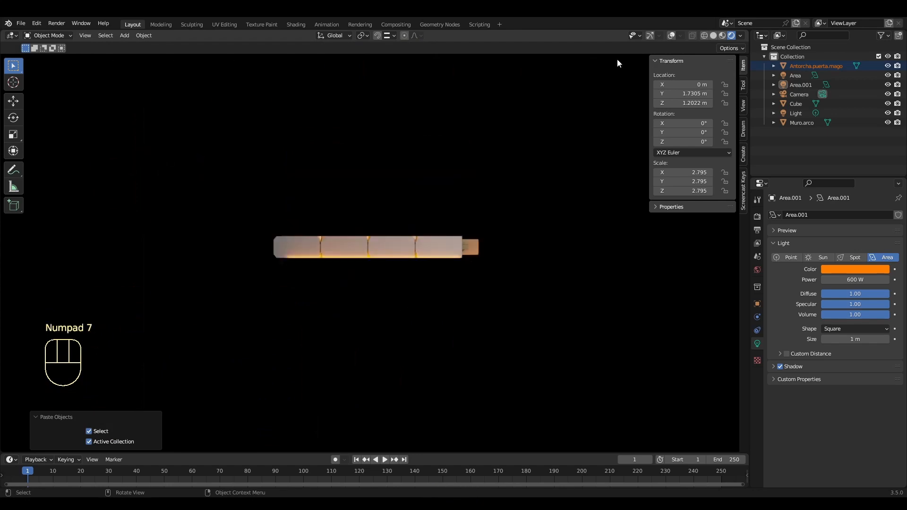
left_click(531, 331)
key("KP_Decimal")
scroll(529, 334, "down", 3)
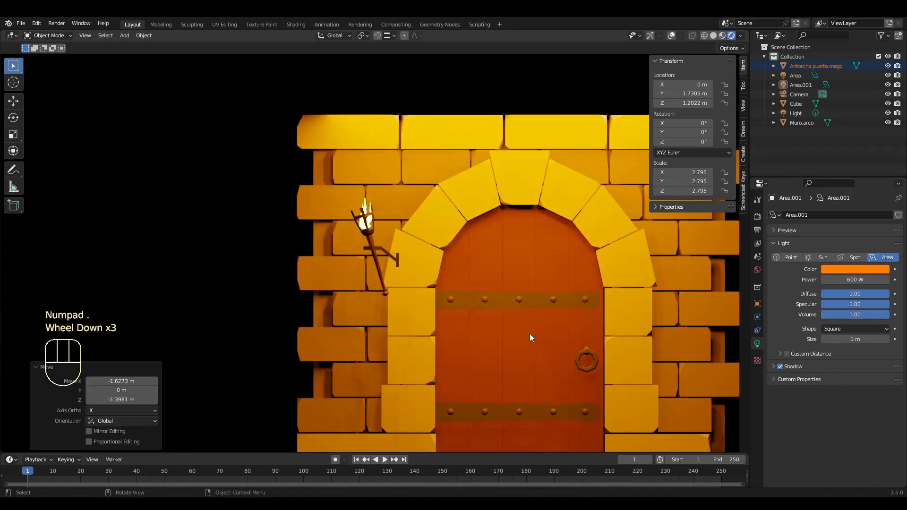
key("g")
left_click(532, 333)
With overlays and face snapping on, turn the torch to 270° about Z and place it on the arch's front near X -0.763, Y -0.35, Z 0.41 m
middle_click_drag(532, 333, 600, 325)
left_click(380, 36)
left_click(391, 36)
left_click(390, 90)
left_click(449, 231)
left_click(651, 36)
left_click(671, 36)
key("g")
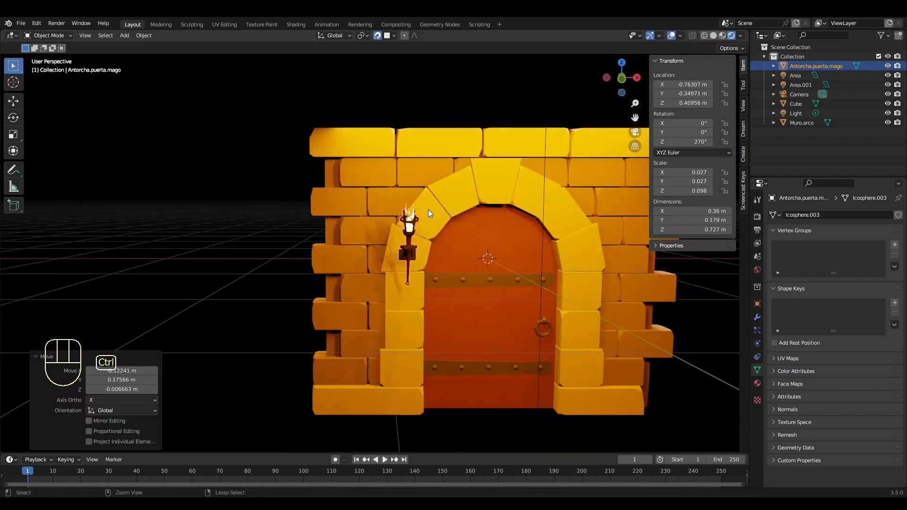
Paste the copied point light into the scene and locate it in the front view above the wall
key("ctrl+v")
scroll(319, 292, "down", 3)
key("KP_7")
left_click(25, 155)
key("KP_1")
key("KP_Decimal")
middle_click_drag(326, 232, 339, 250)
scroll(341, 284, "down", 2)
key("KP_1")
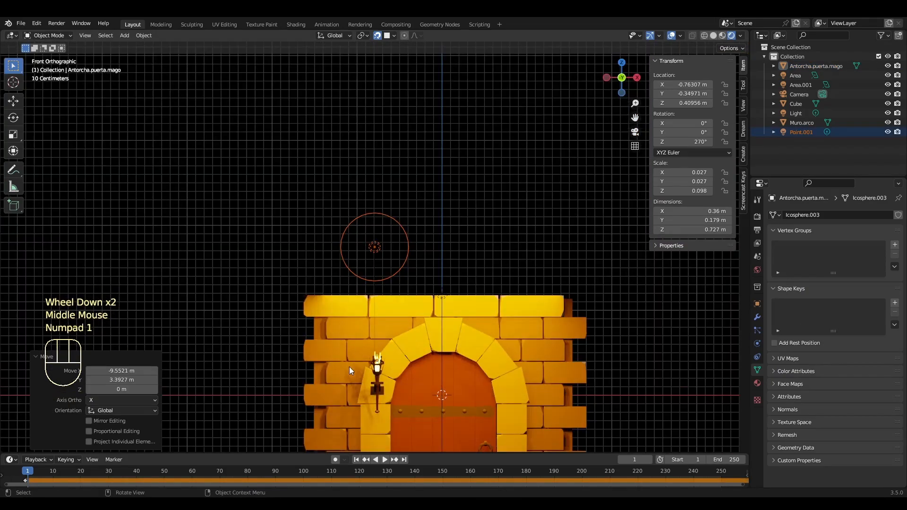
Move the pasted point light down to the torch's flame, near X -0.793, Y -0.455, Z 0.46 m
middle_click_drag(349, 367, 279, 169, "shift")
left_click(307, 58)
key("h")
key("ctrl+z")
key("g")
left_click(349, 243)
middle_click_drag(349, 243, 394, 243)
key("g")
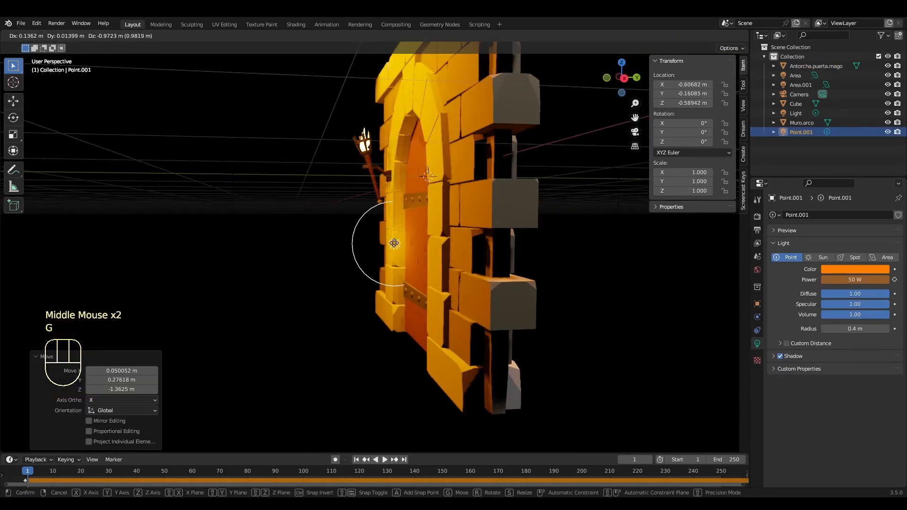
Set the torch's point light to 200 W with a radius of 0.21 m
type("200")
key("Return")
middle_click_drag(395, 192, 486, 188)
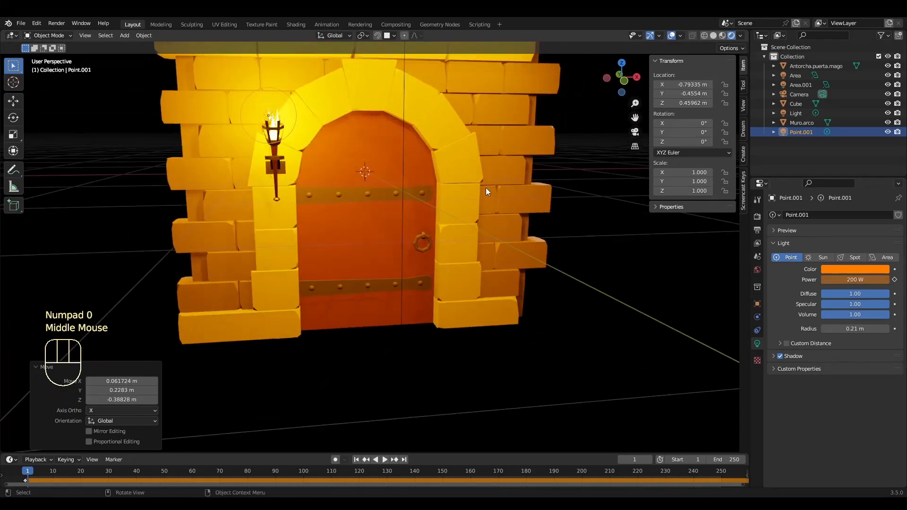
Clear the selection and hide the viewport gizmos and overlays for a clean rendered view of the lit door
left_click(581, 279)
scroll(582, 279, "up", 2)
left_click(651, 35)
left_click(672, 36)
mouse_move(464, 252)
middle_mouse_down()
mouse_move(327, 250)
mouse_move(463, 250)
middle_mouse_up()
Change the scene's render engine in the render properties
left_click(757, 217)
left_click(864, 215)
left_click(846, 245)
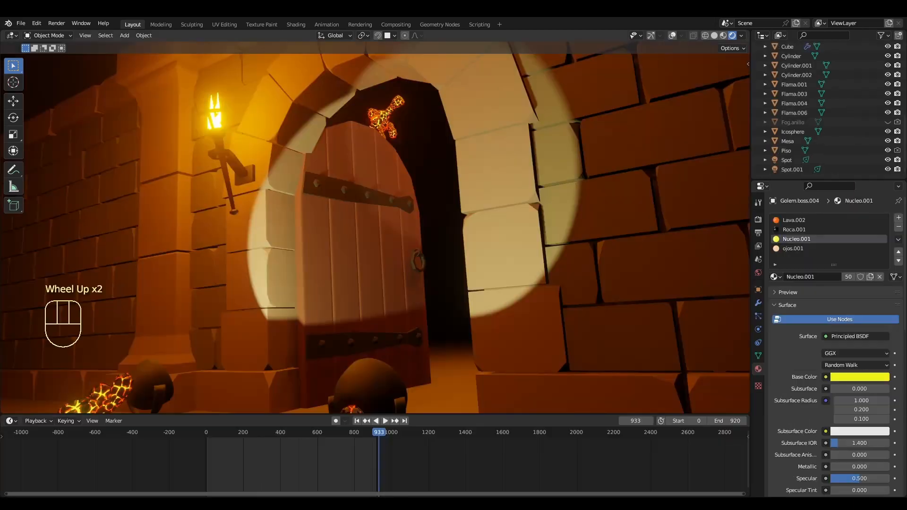
In the dungeon scene, rotate the open door about the global Z axis by about -96° so it closes the archway
middle_click_drag(454, 232, 476, 237)
scroll(293, 239, "up", 3)
scroll(472, 235, "down", 1)
scroll(472, 236, "down", 1)
scroll(475, 252, "down", 2)
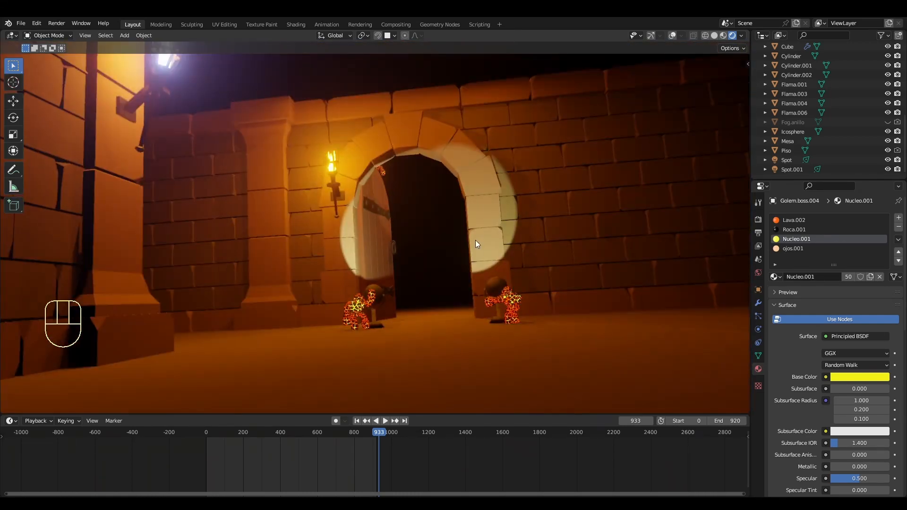
scroll(490, 251, "up", 2)
scroll(491, 250, "up", 1)
left_click(398, 259)
key("r")
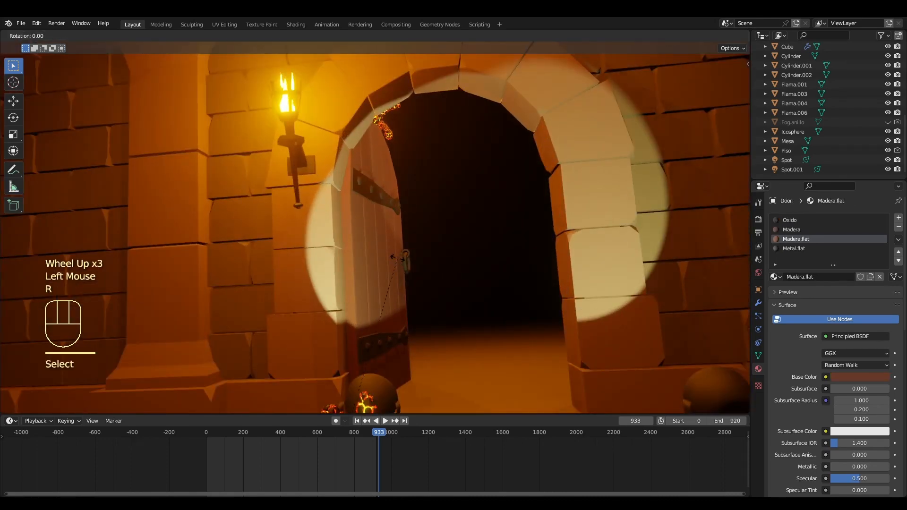
key("z")
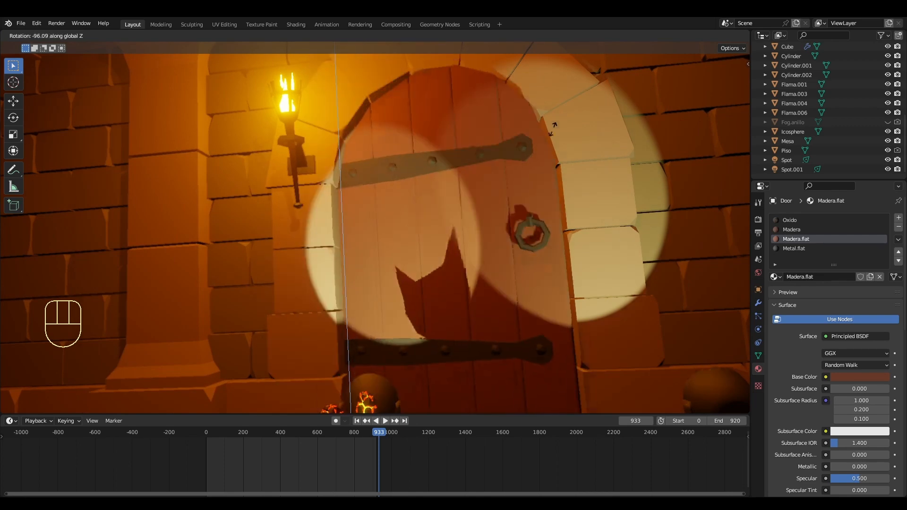
scroll(438, 252, "down", 2)
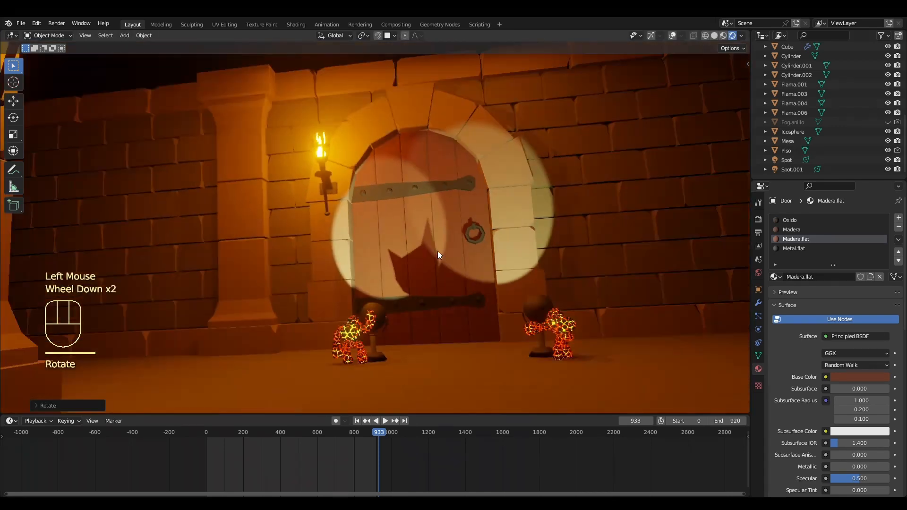